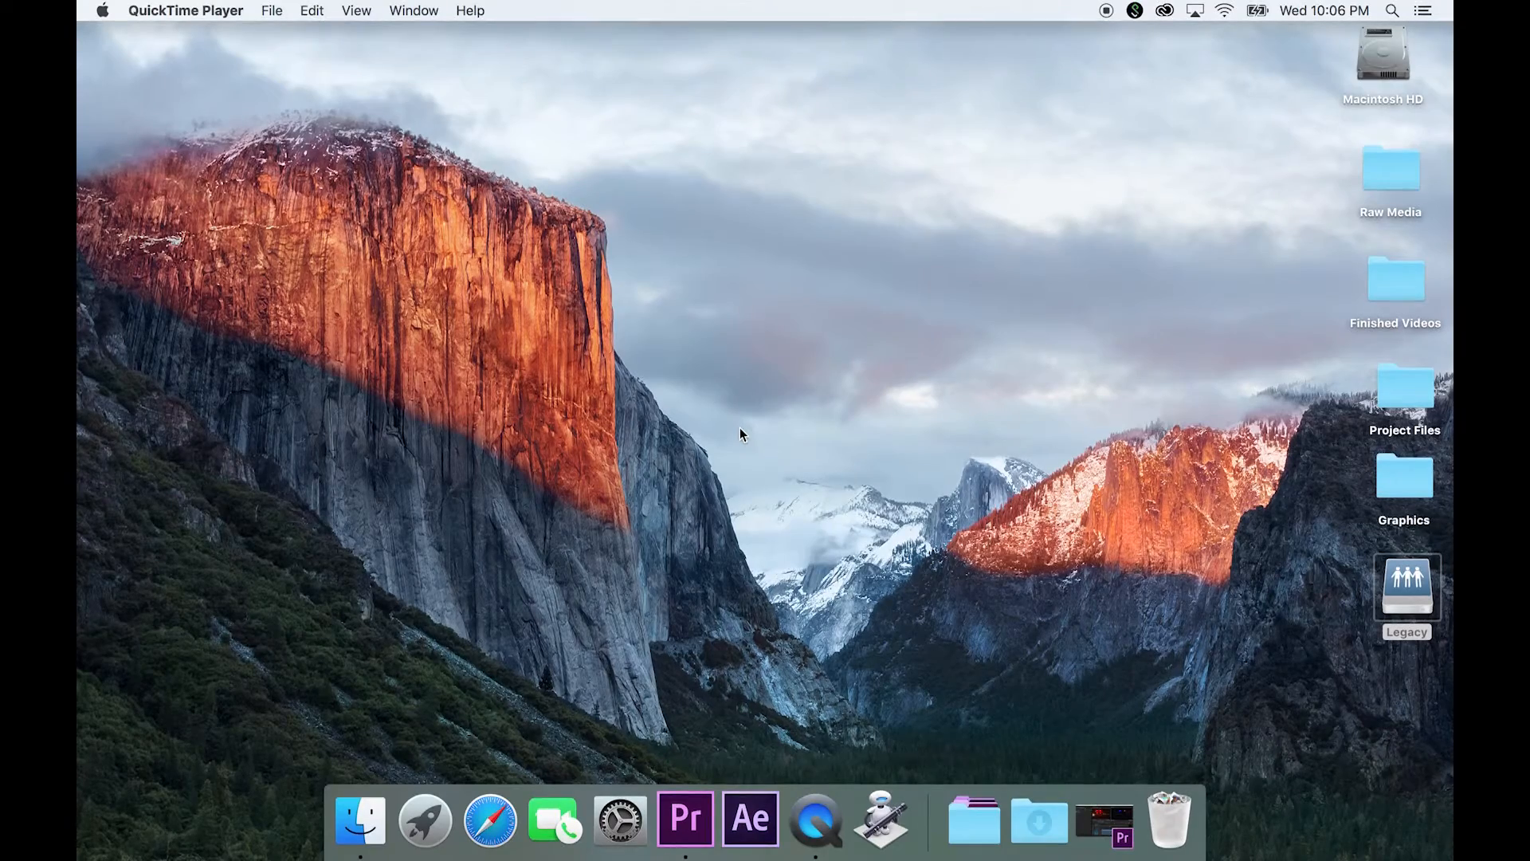
Step: Switch to Premiere Pro with the 032116 POLICE STORY VO project and go through its project, source, program and timeline areas
left_click(1122, 820)
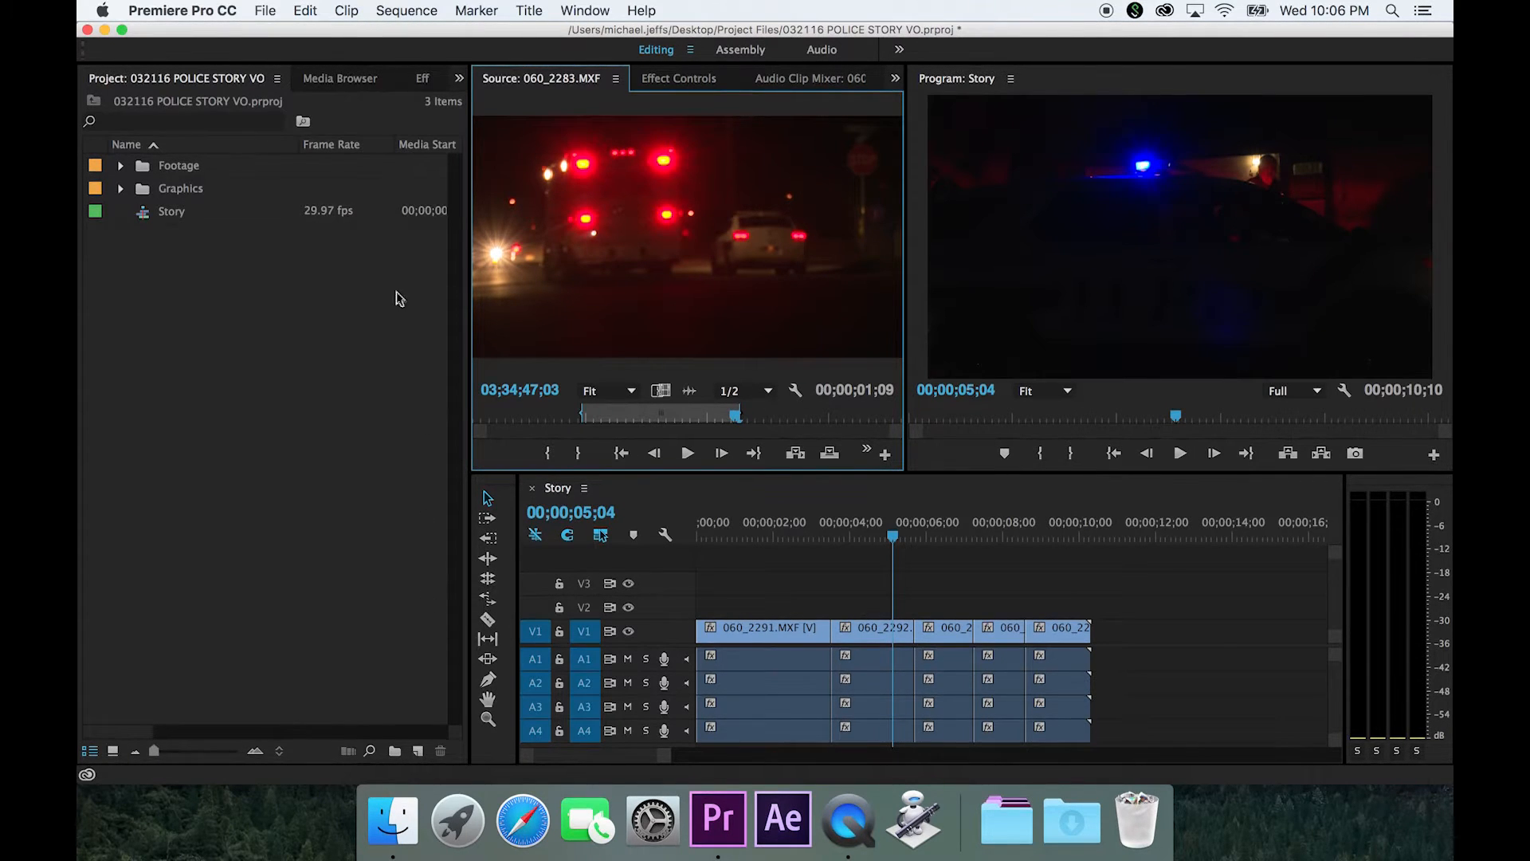
left_click(208, 445)
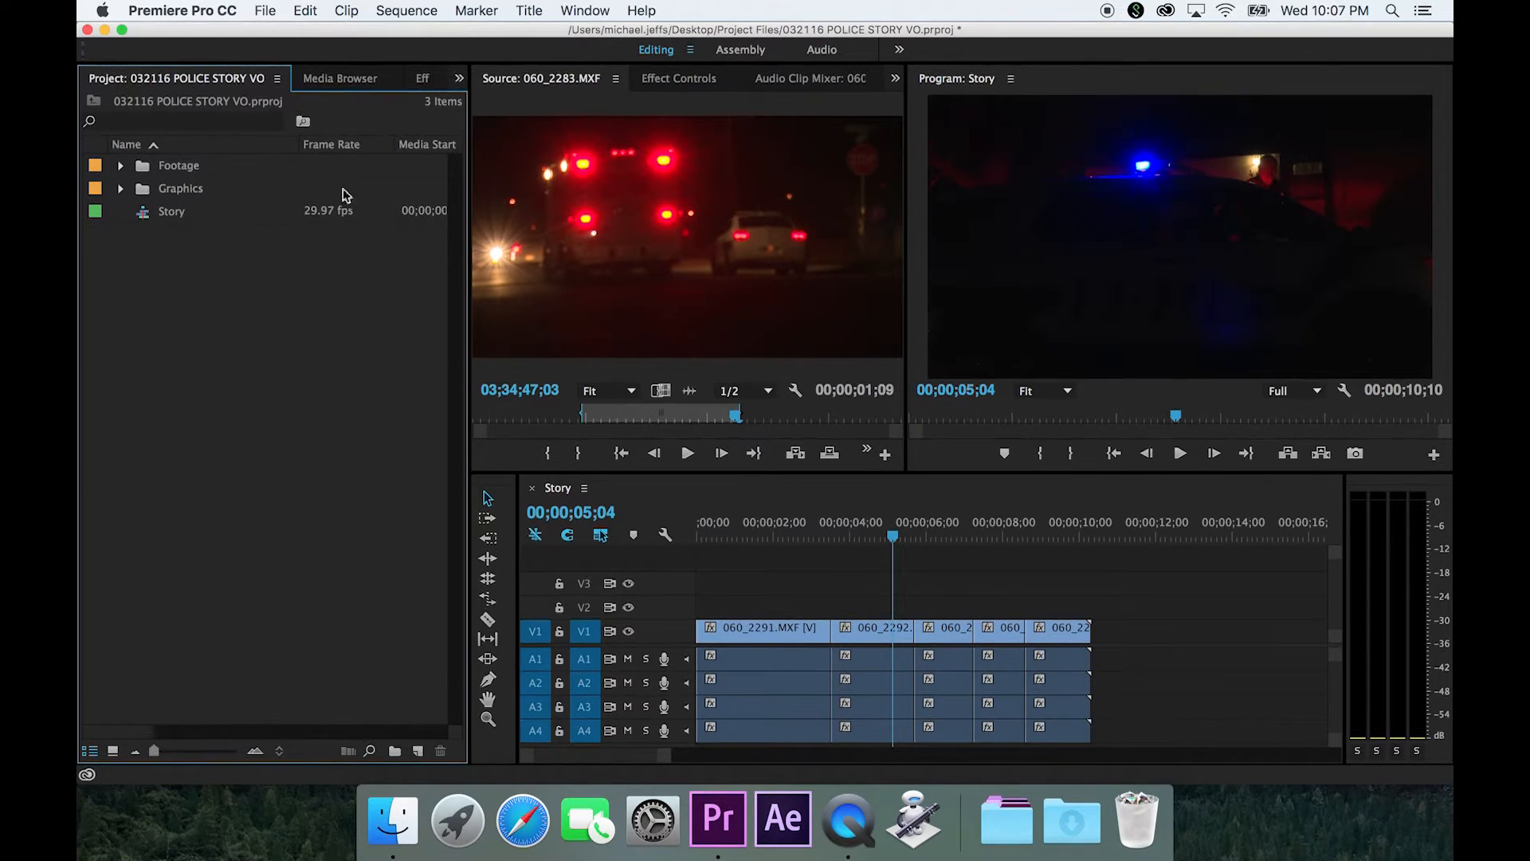
left_click(649, 281)
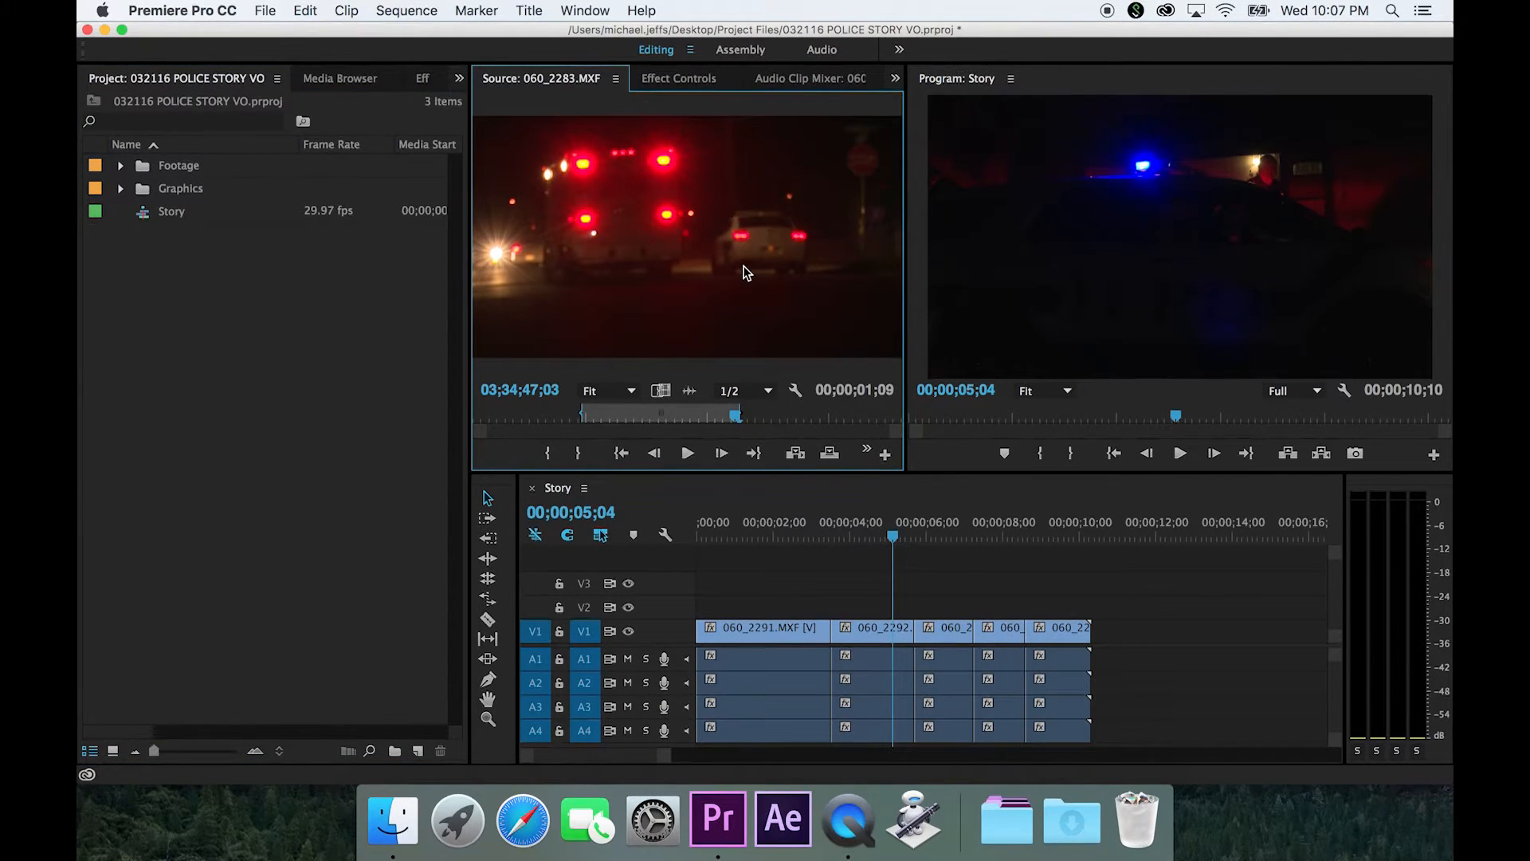
left_click(1125, 244)
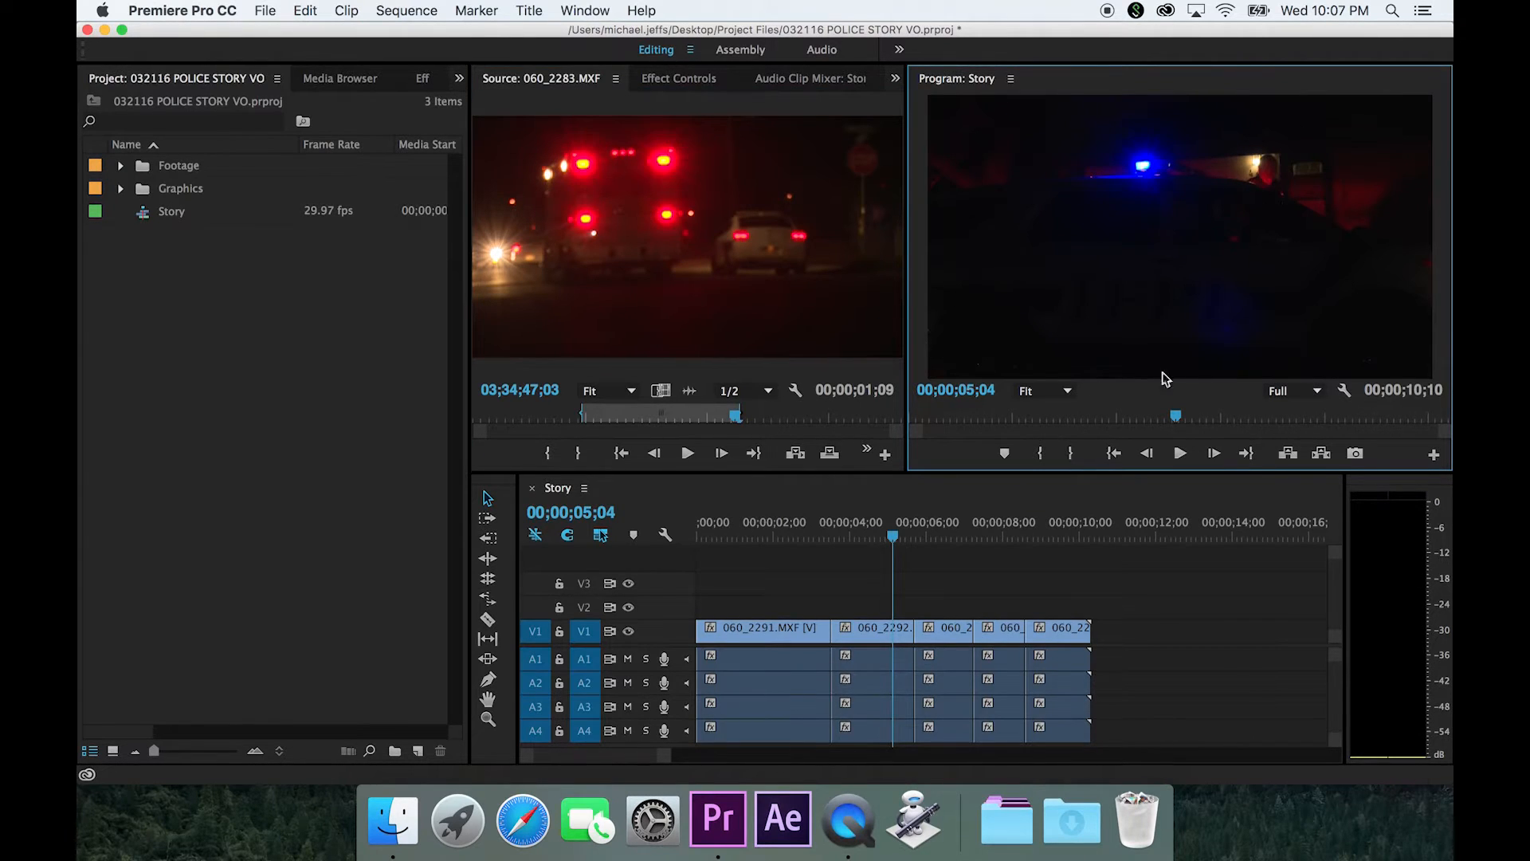
left_click(1078, 561)
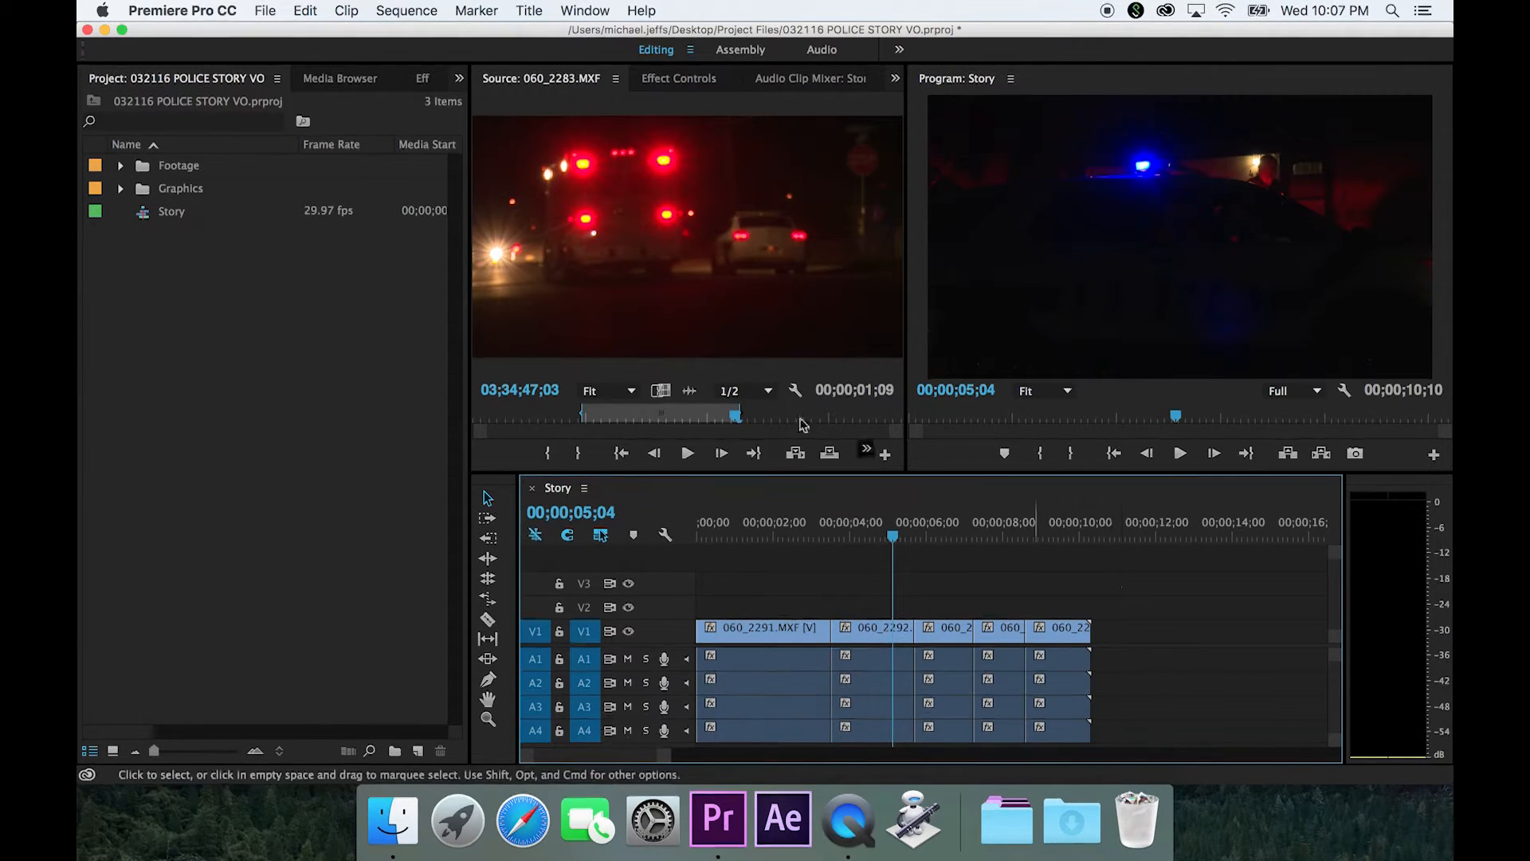
left_click(296, 300)
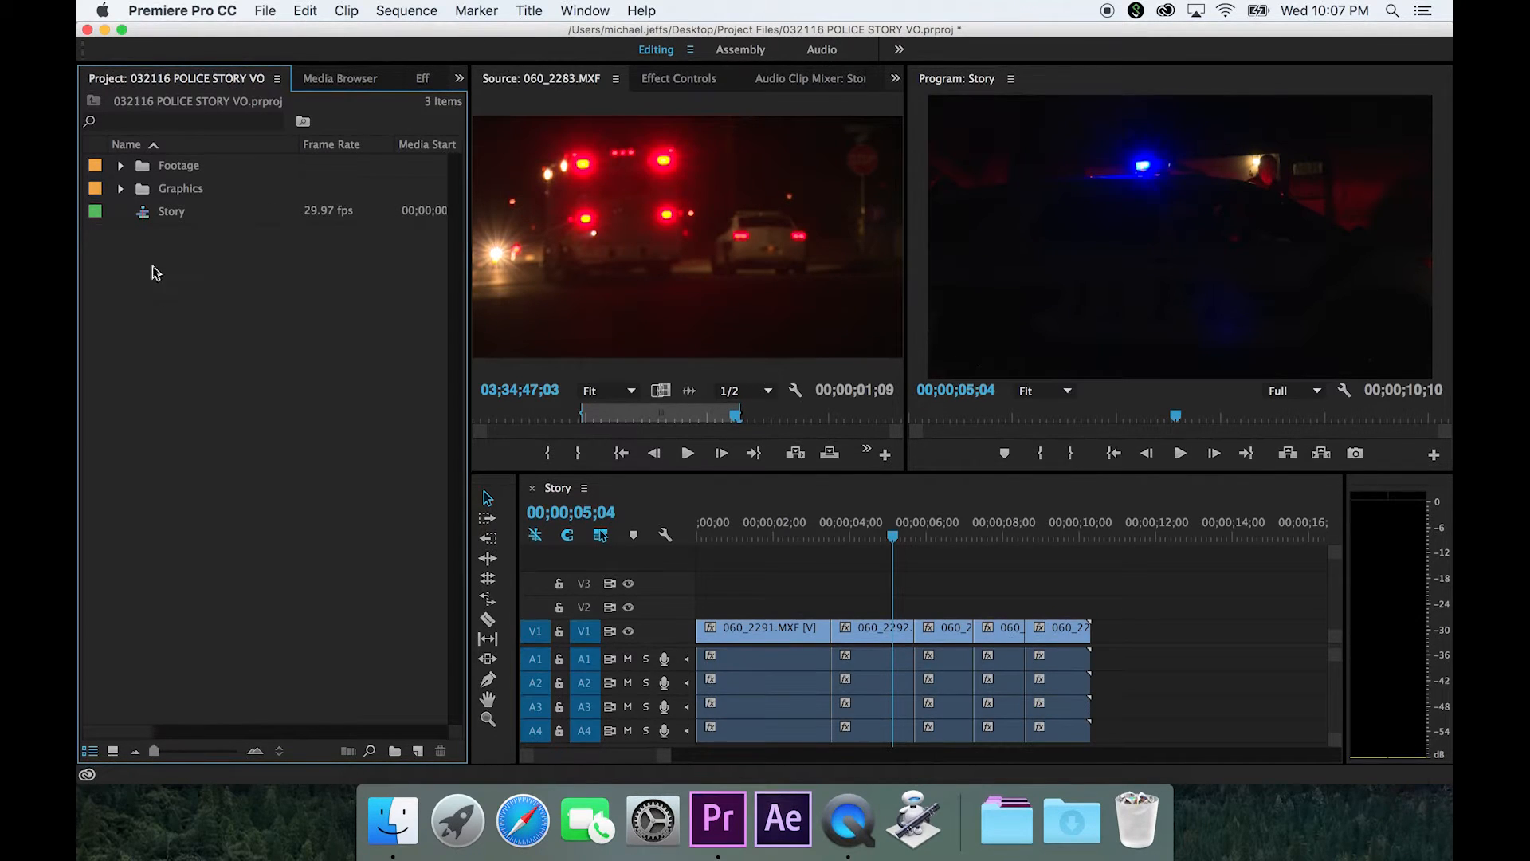
Step: Examine the project's bins, going through the Footage bin's video clips and Audio 1_9.wav, and select the Story sequence
left_click(140, 171)
left_click(142, 191)
left_click(121, 169)
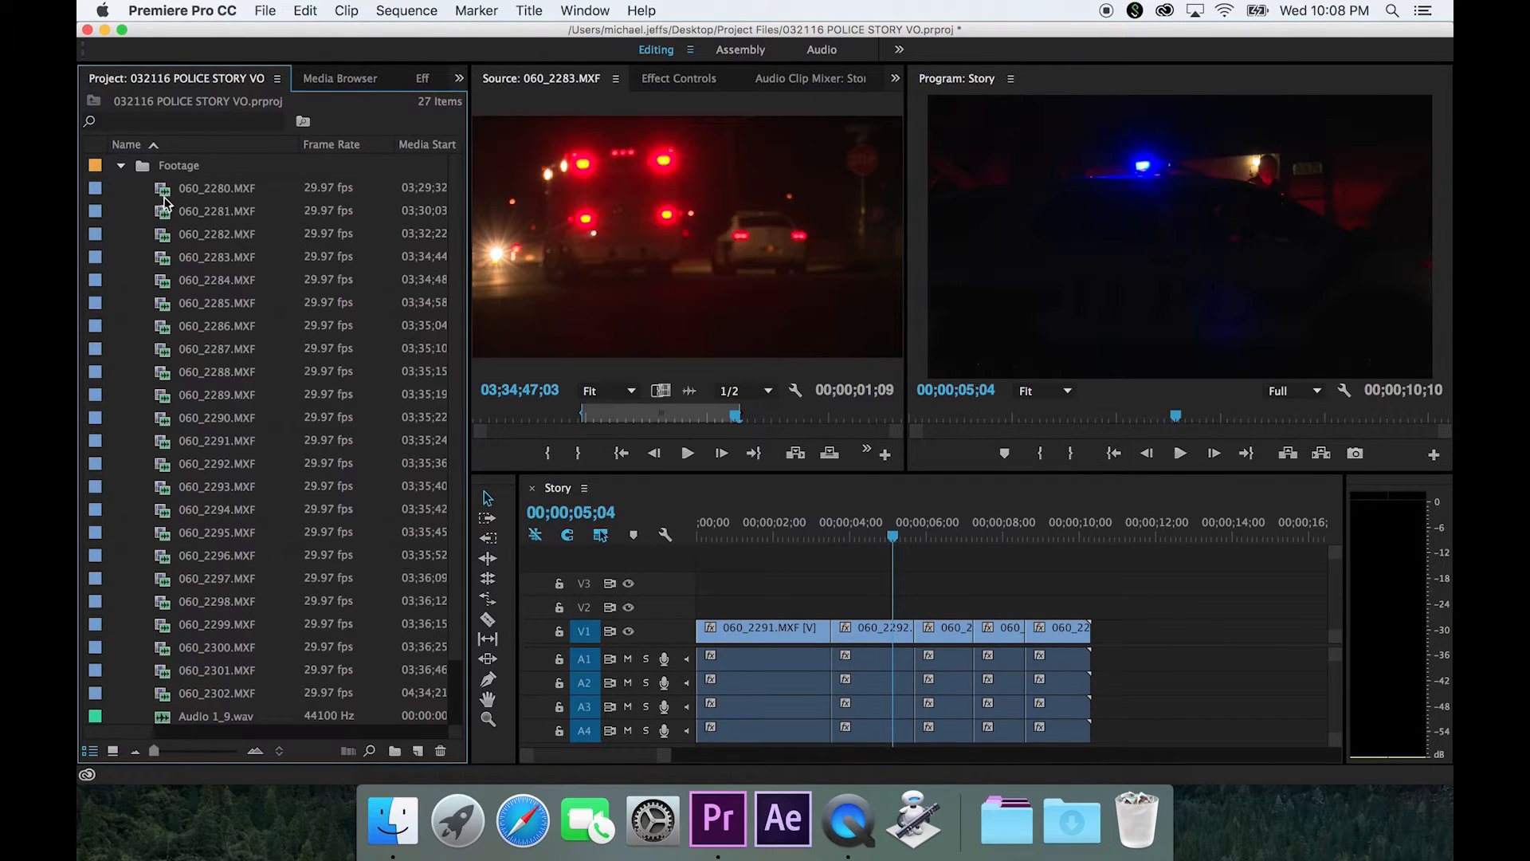
left_click(167, 194)
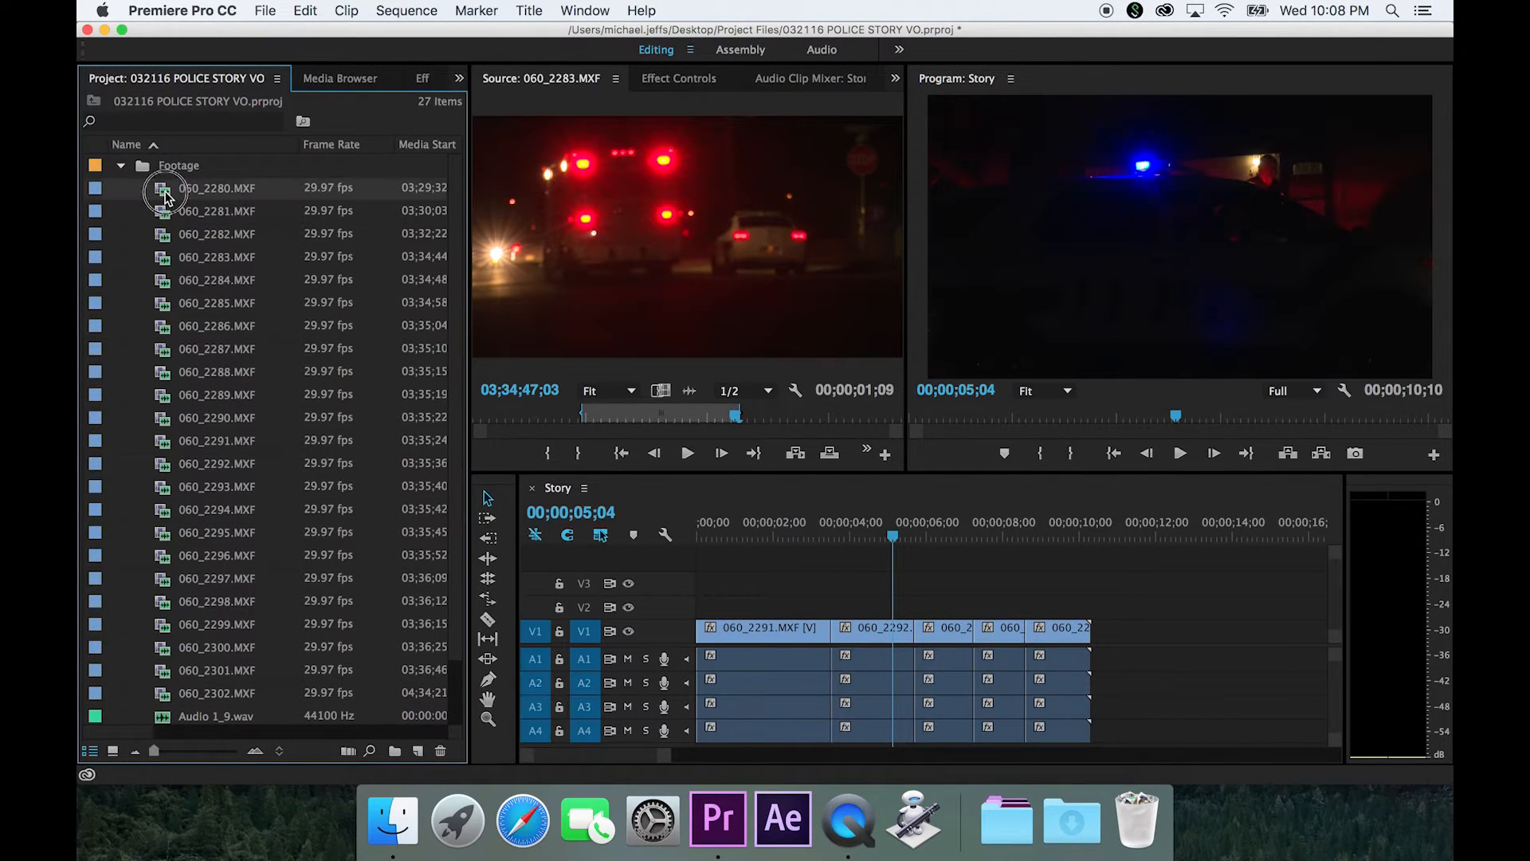
scroll(167, 194, "down", 3)
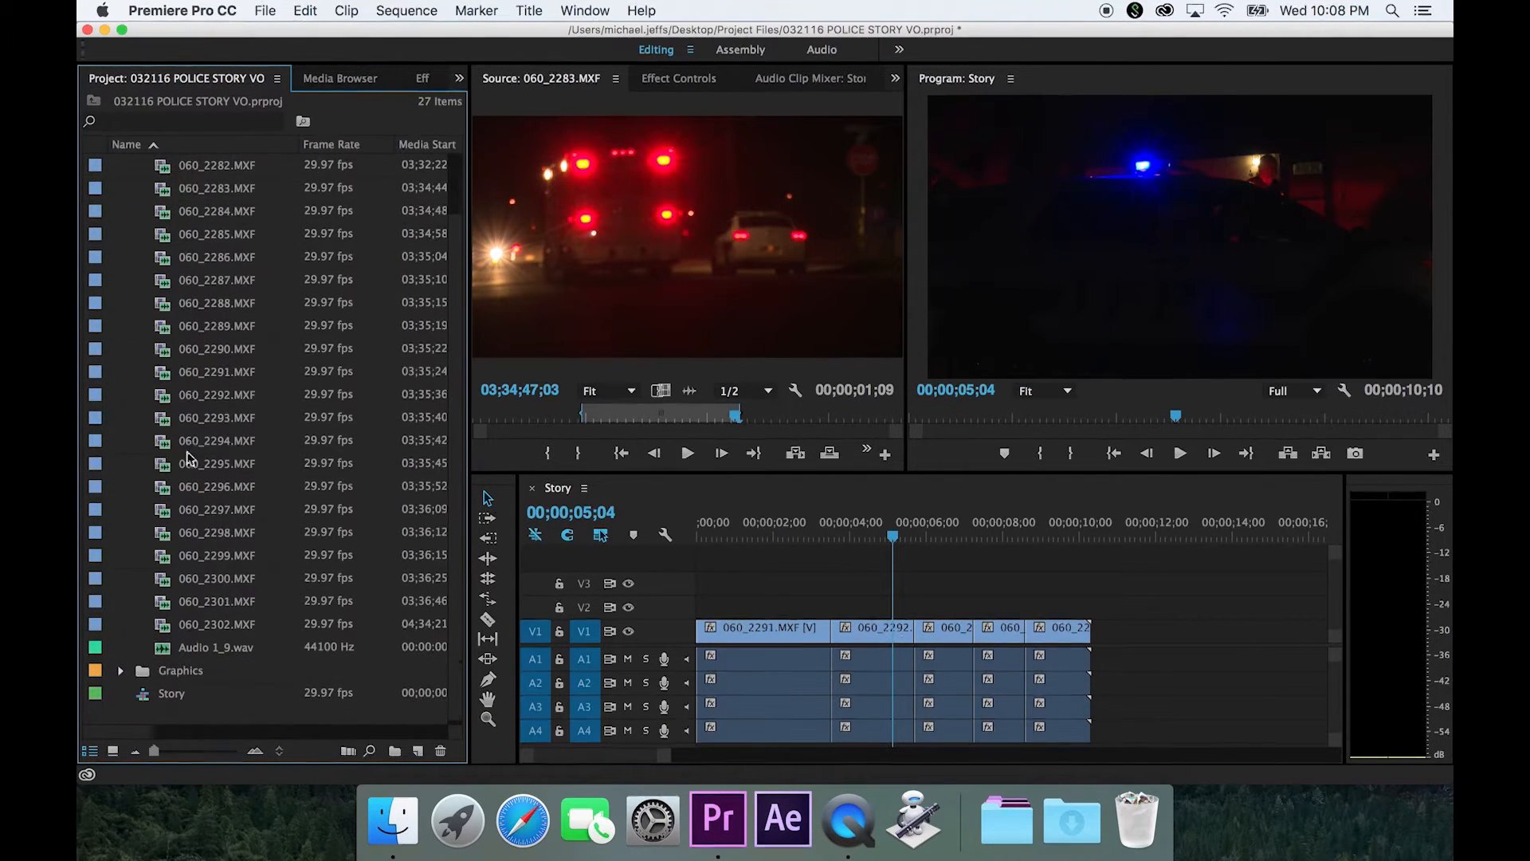
left_click(165, 648)
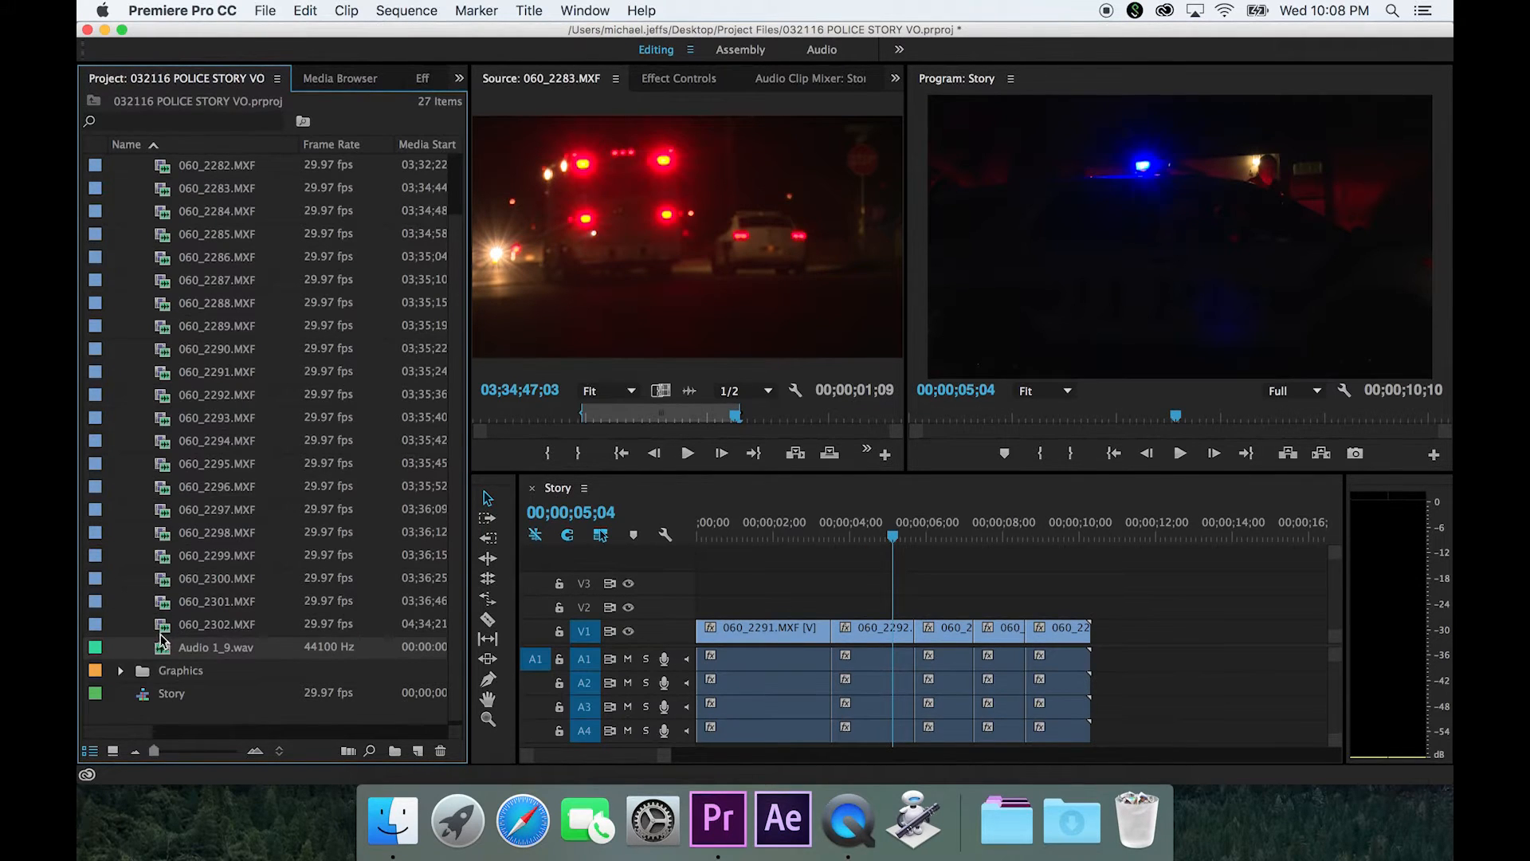
scroll(169, 386, "up", 3)
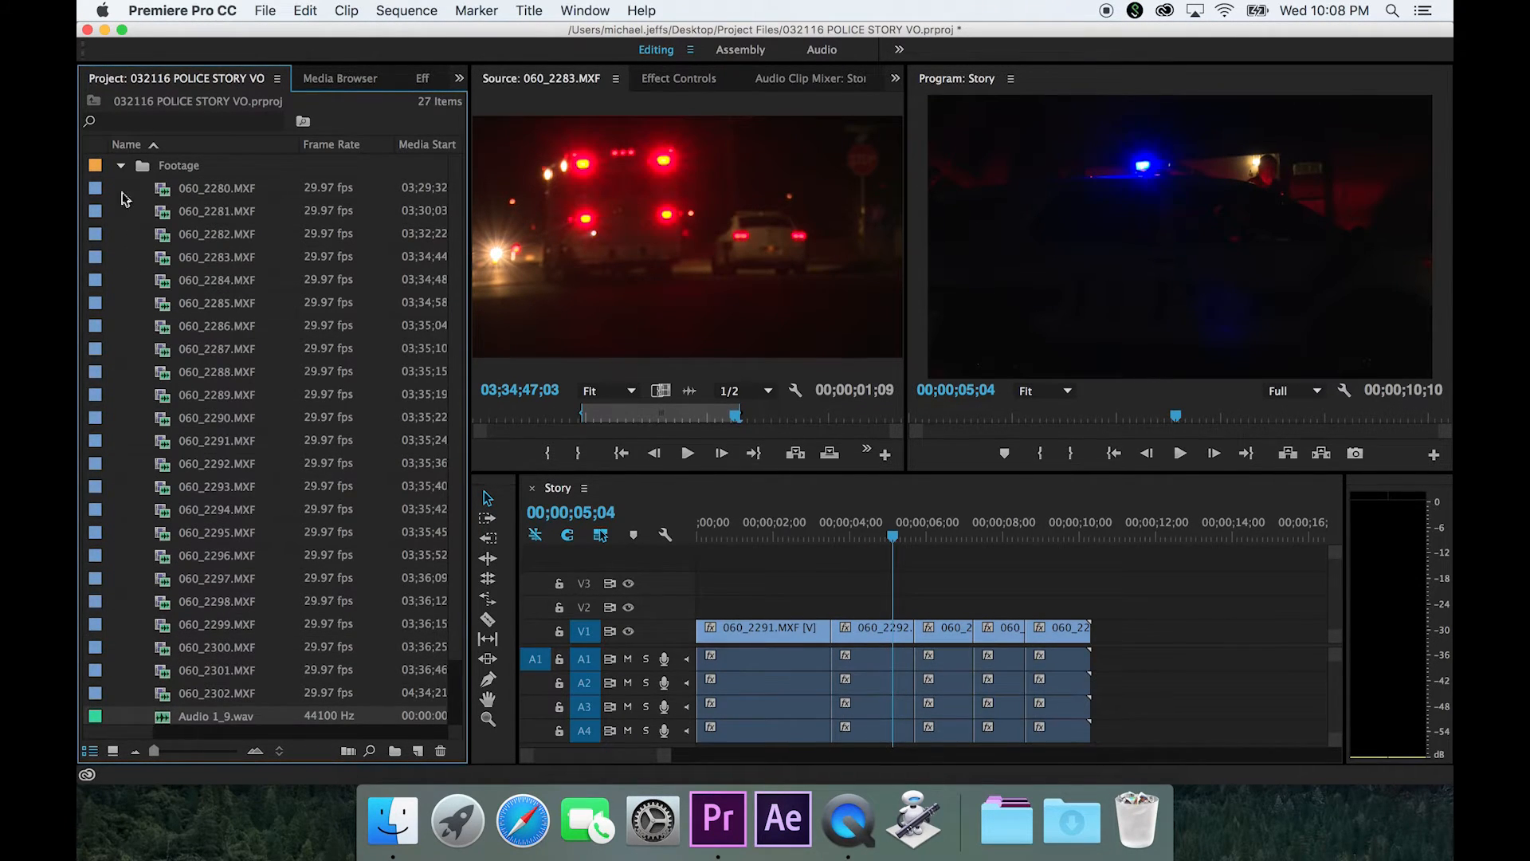
left_click(121, 165)
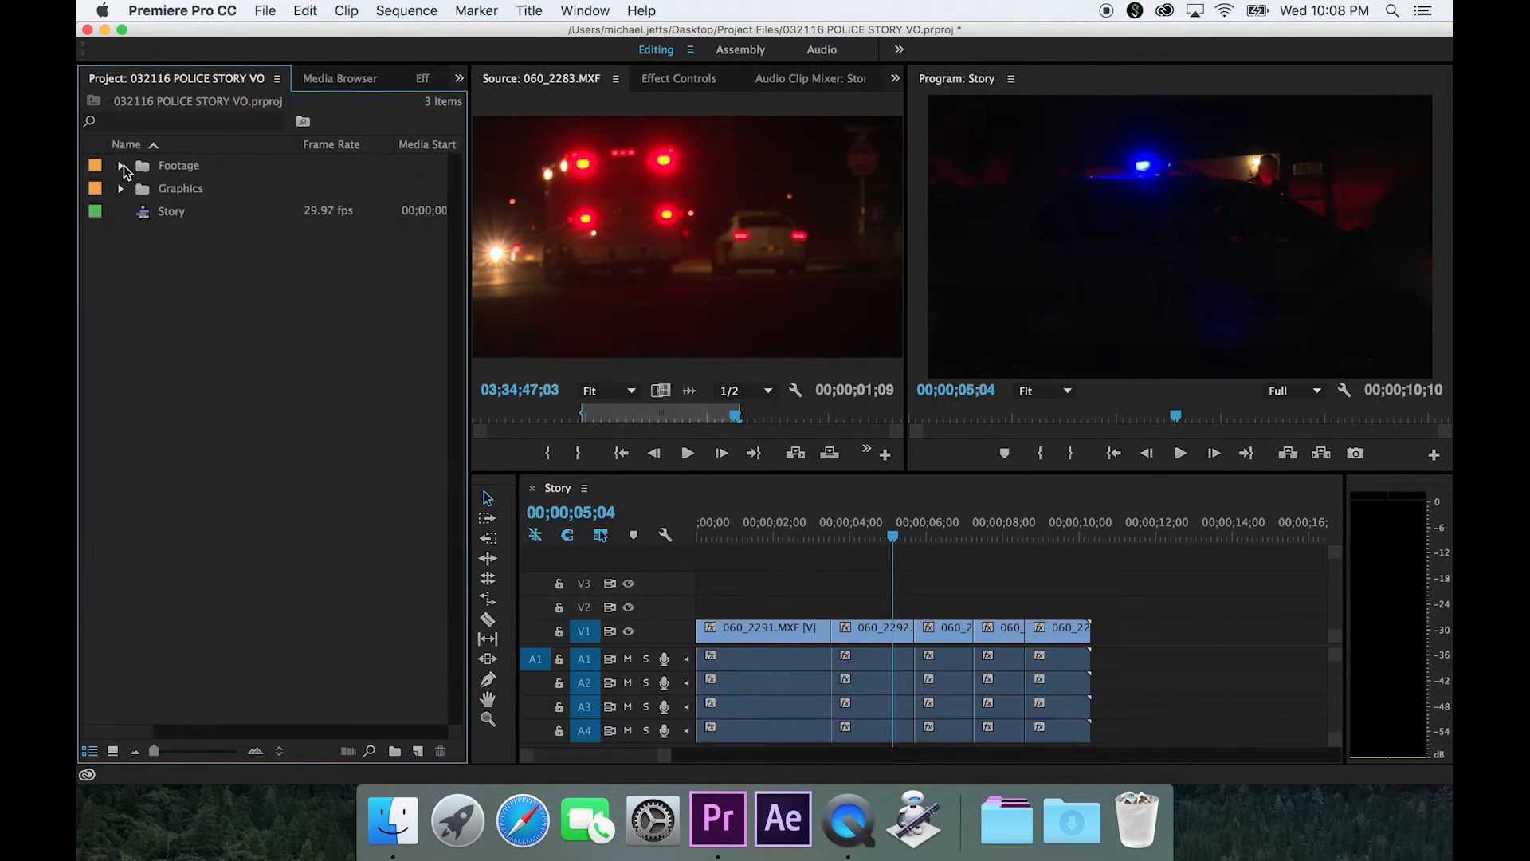
left_click(147, 212)
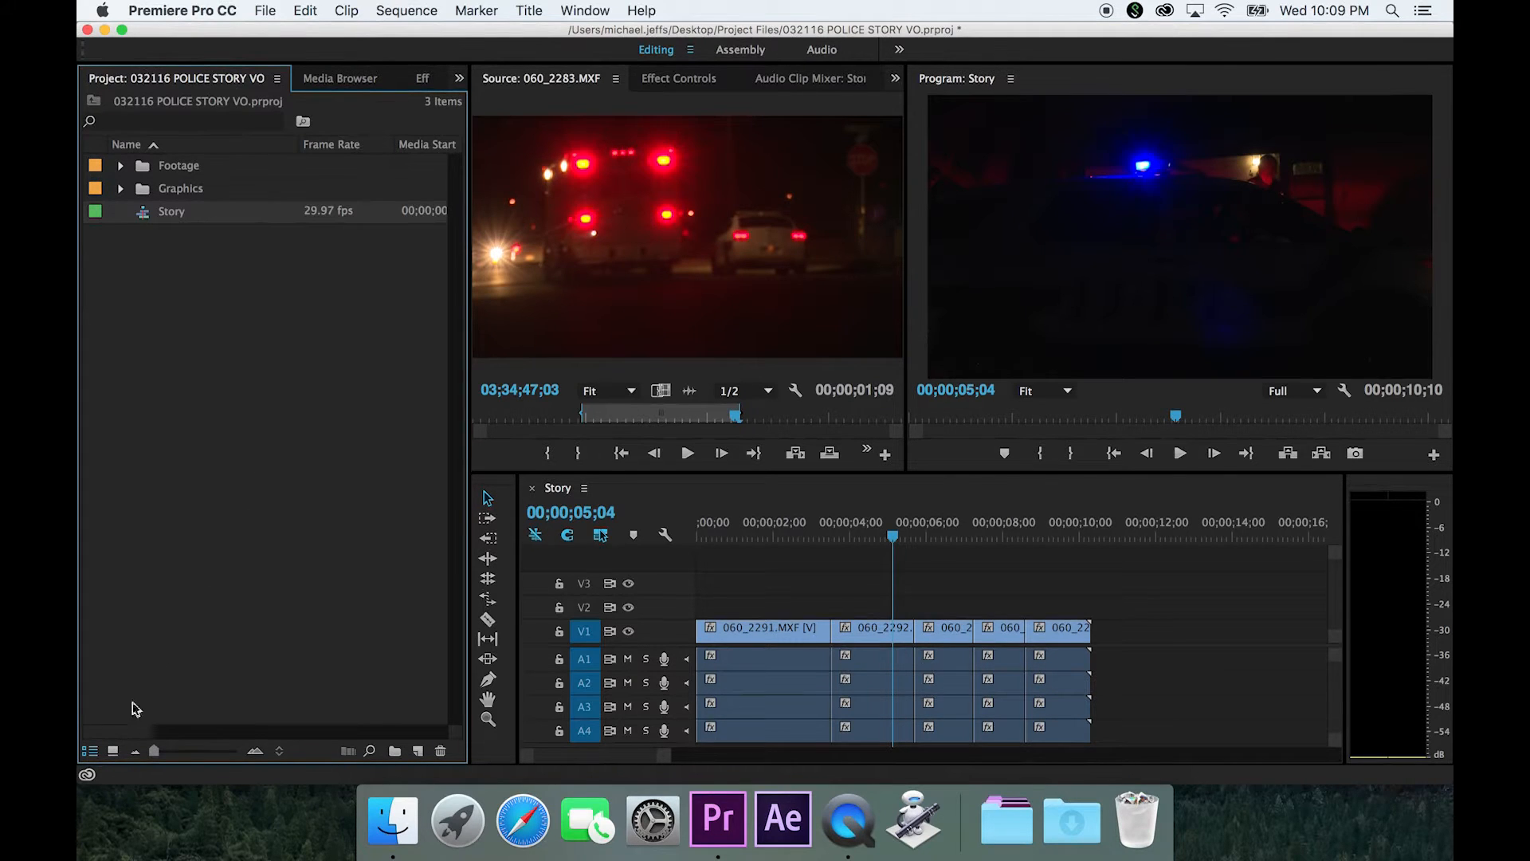
Step: Preview the project items as icon thumbnails and return to the list view
left_click(91, 752)
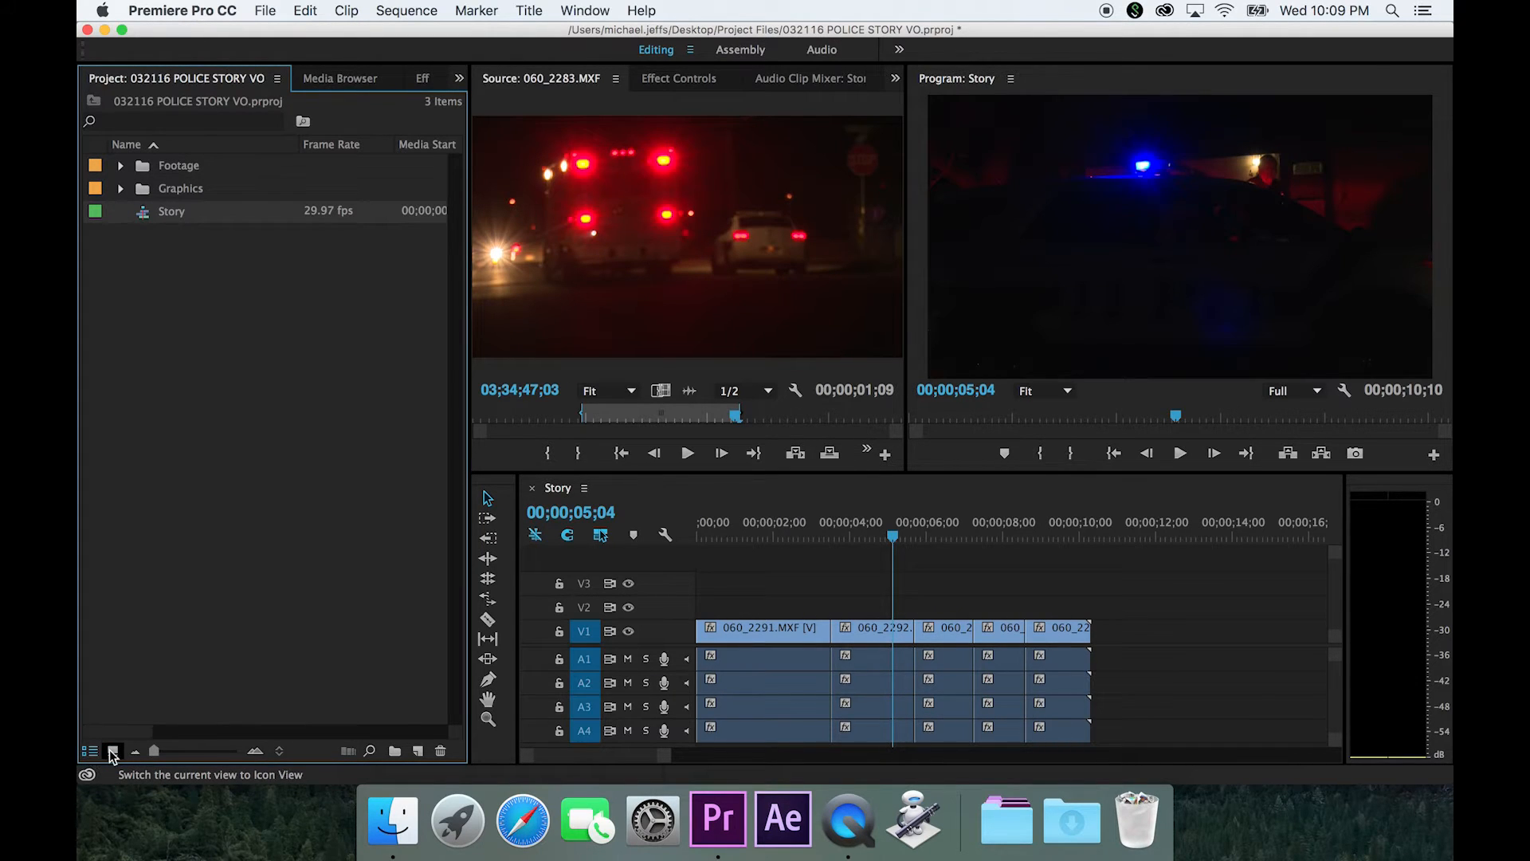
left_click(113, 752)
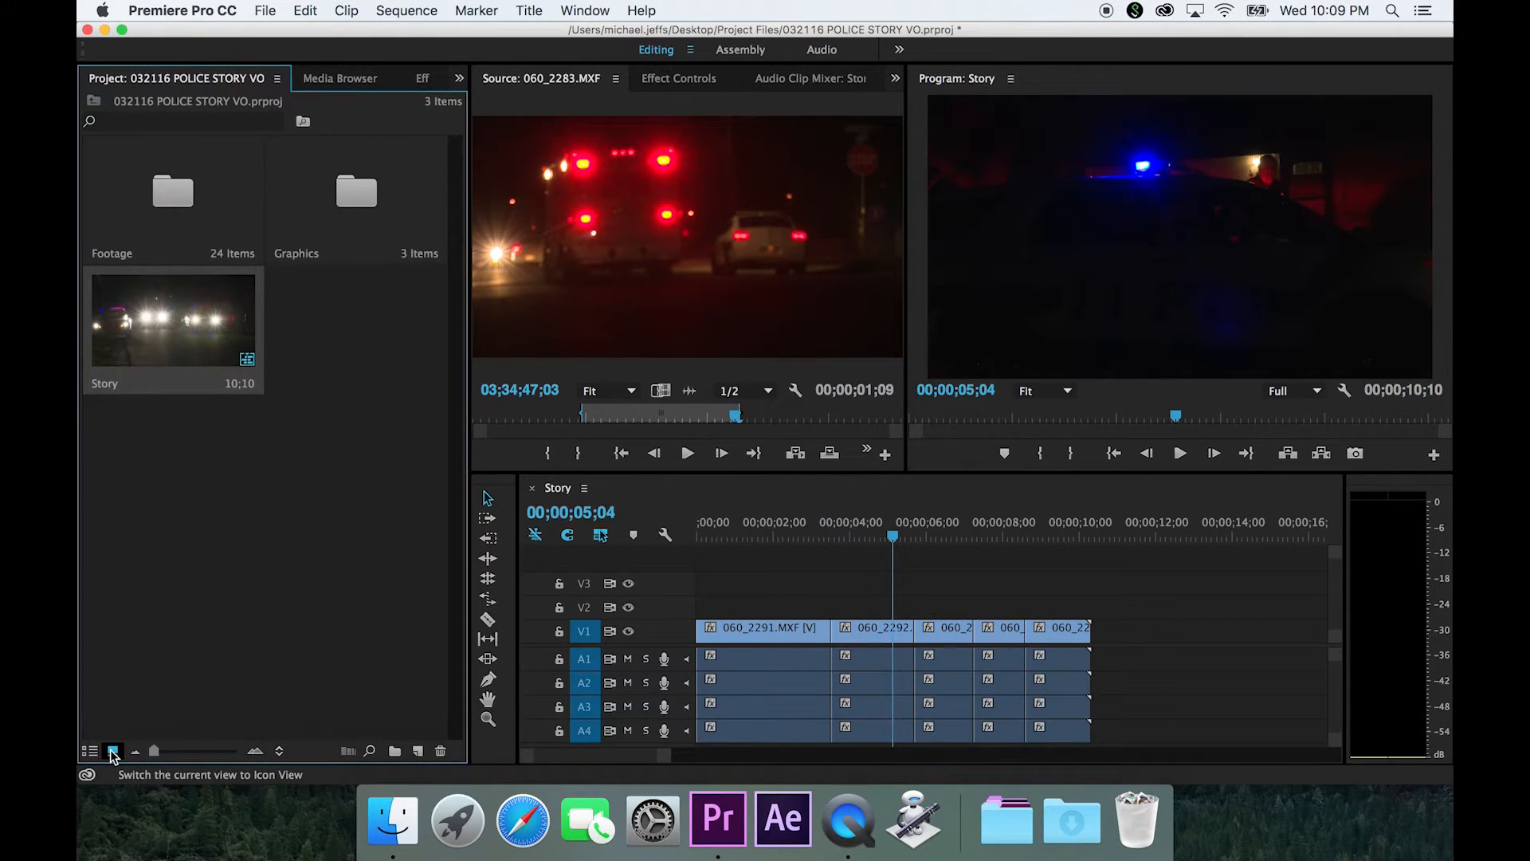
mouse_move(155, 753)
left_mouse_down()
mouse_move(226, 759)
mouse_move(151, 770)
left_mouse_up()
left_click(87, 753)
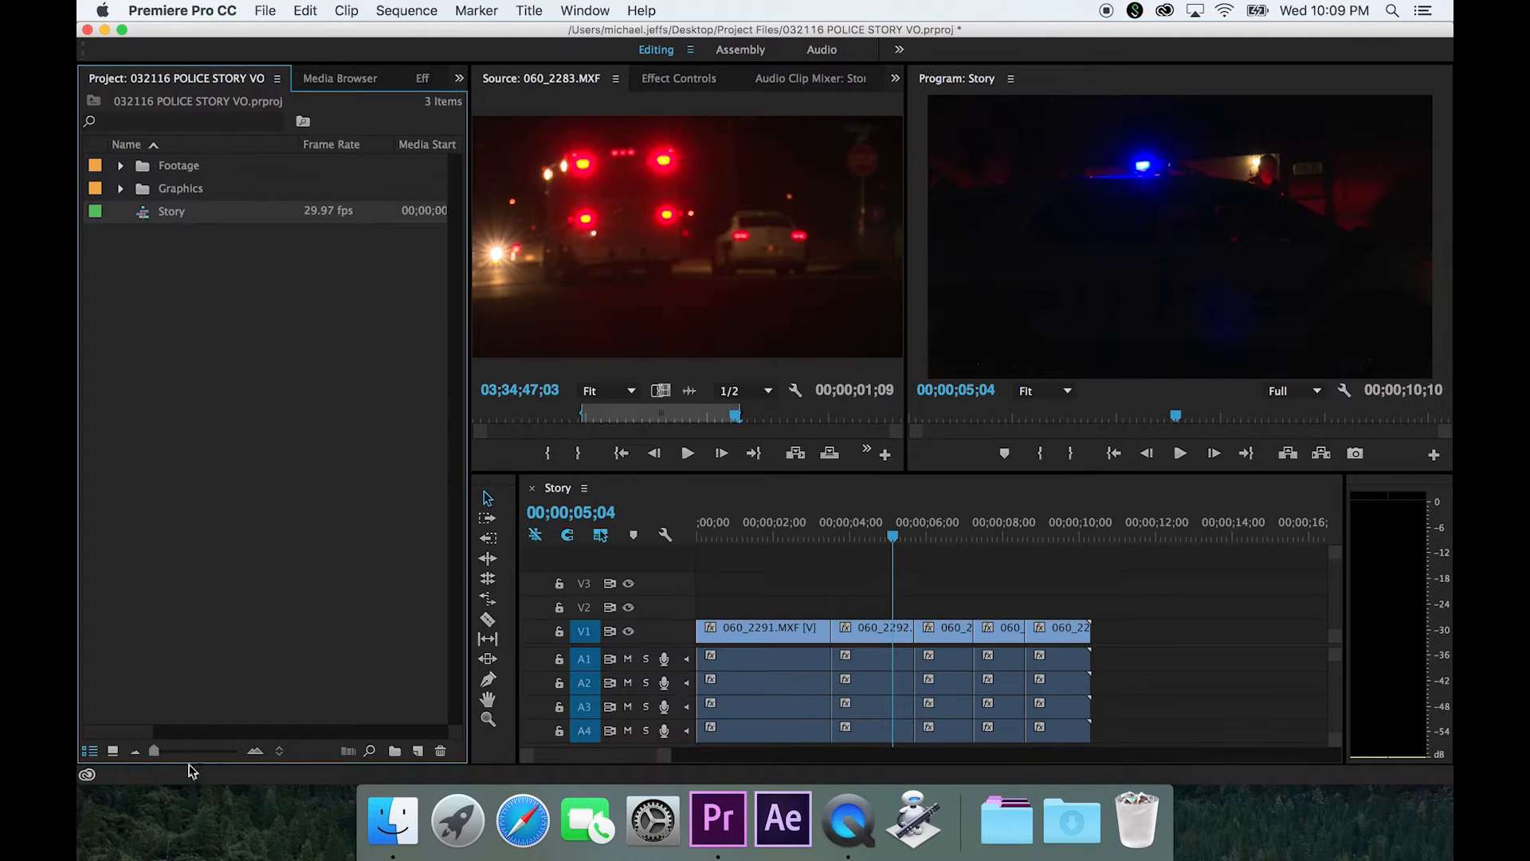
Step: Look at the project's Find options and close them without searching
left_click(367, 754)
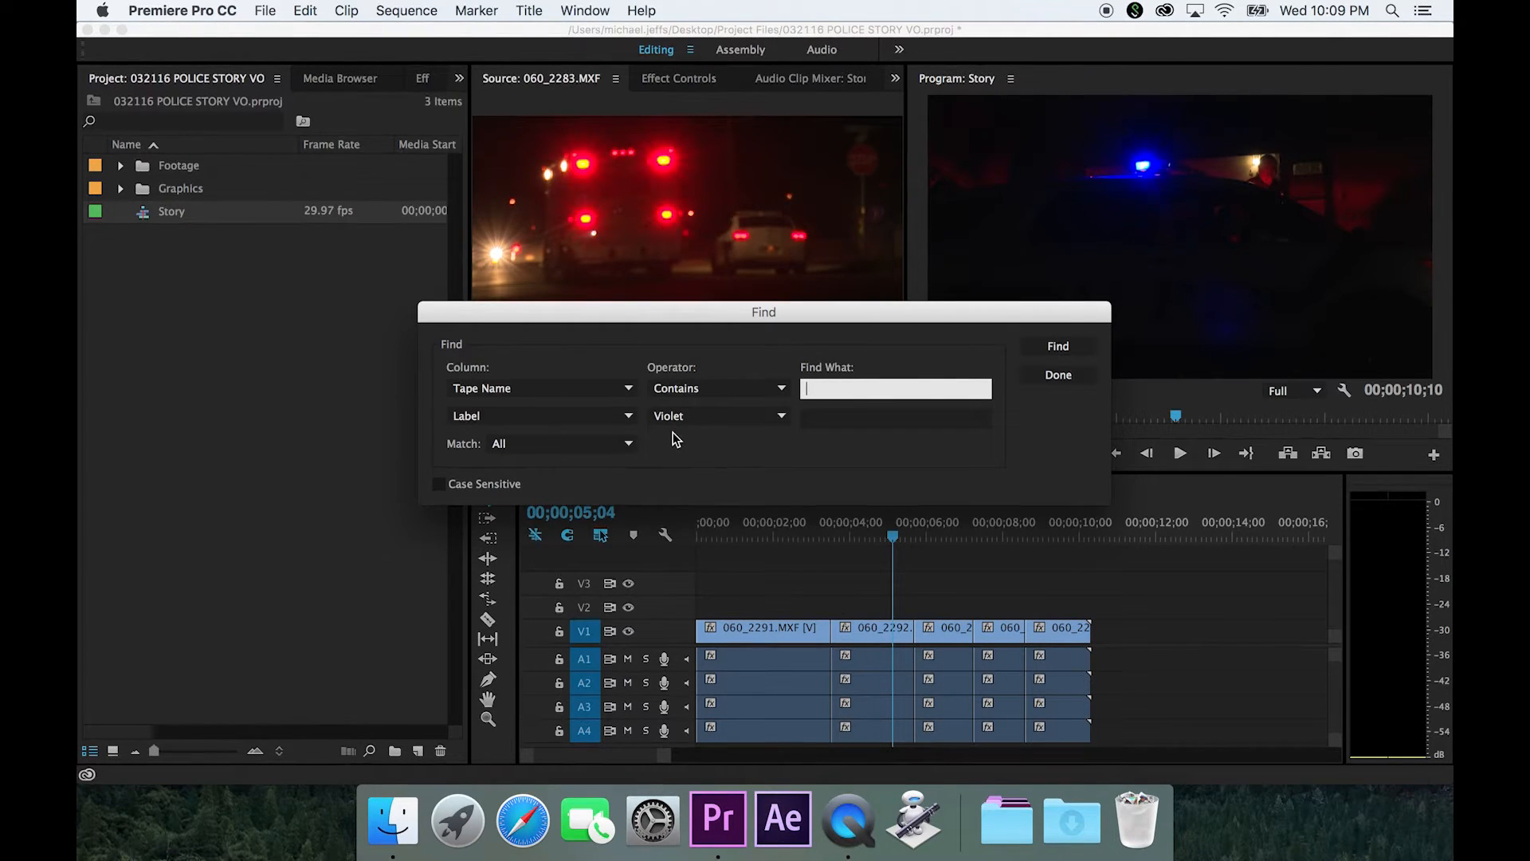
left_click(1052, 376)
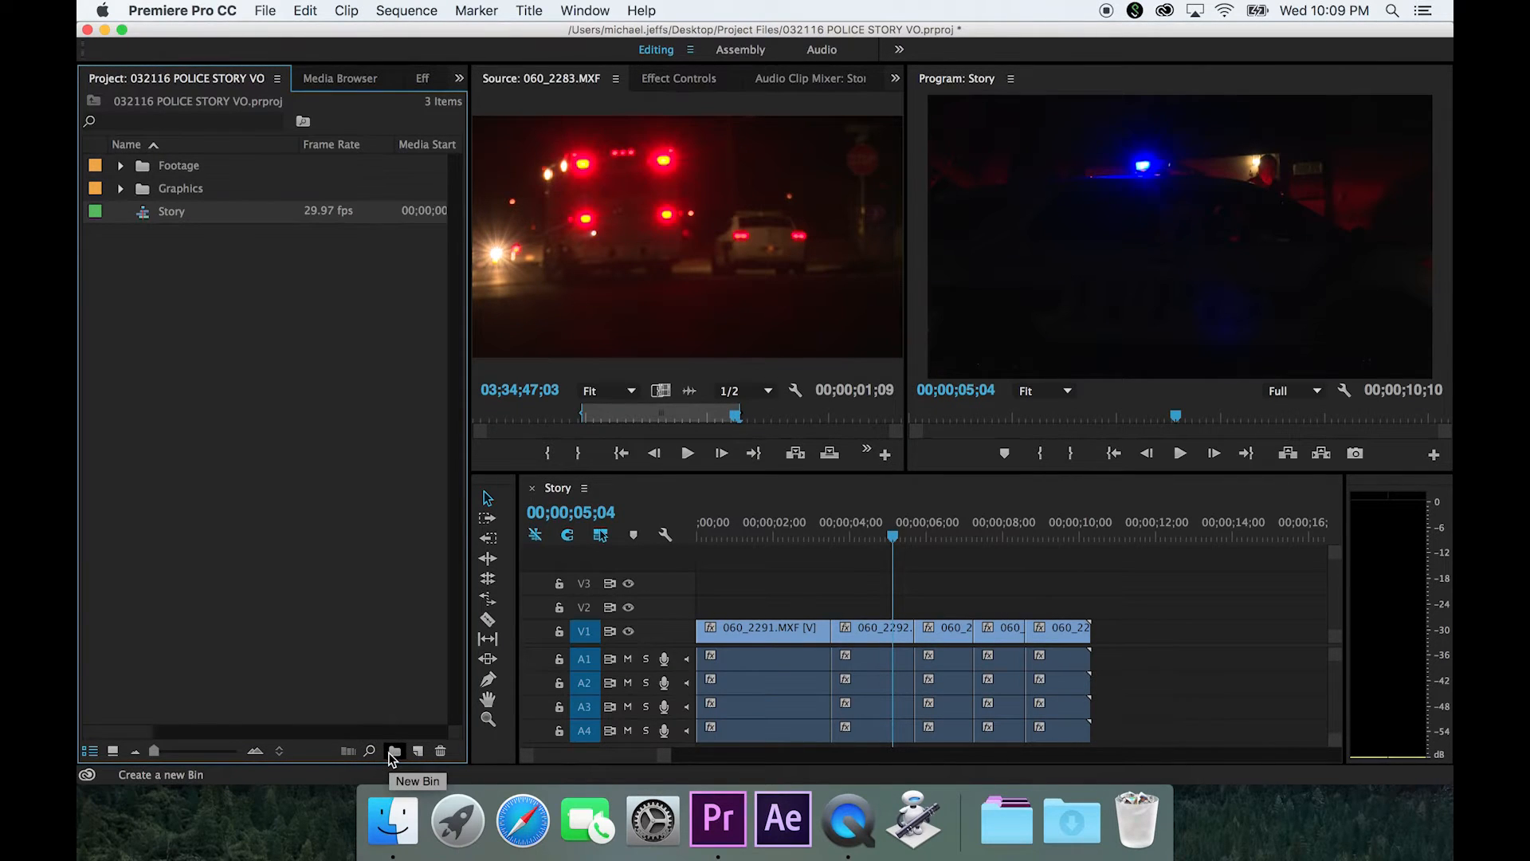
Step: Create a new bin named "timelines" in the project
left_click(390, 753)
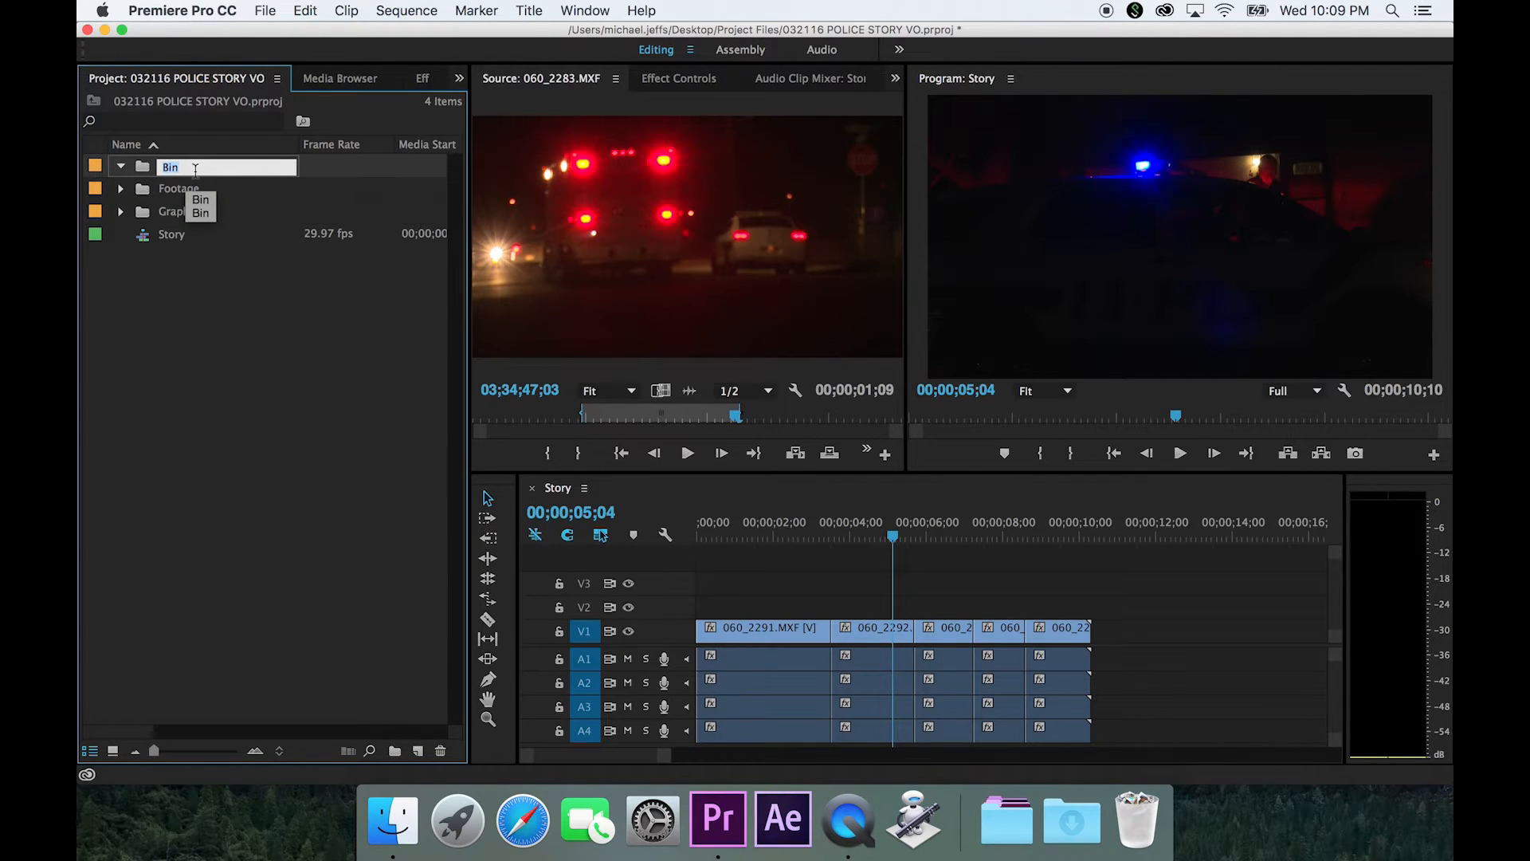
type("timel")
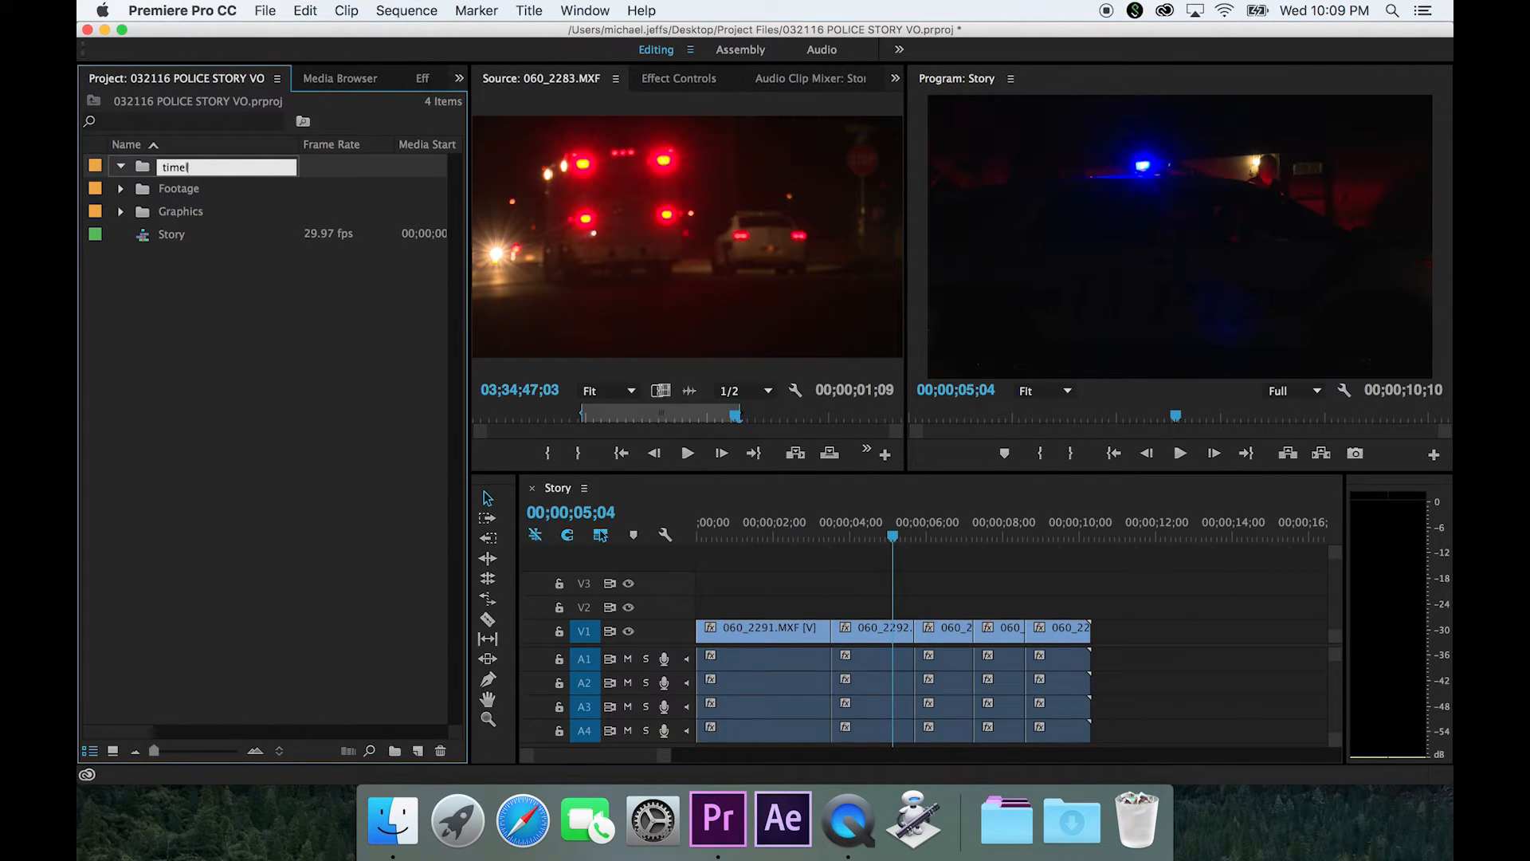
type("ines")
key("Tab")
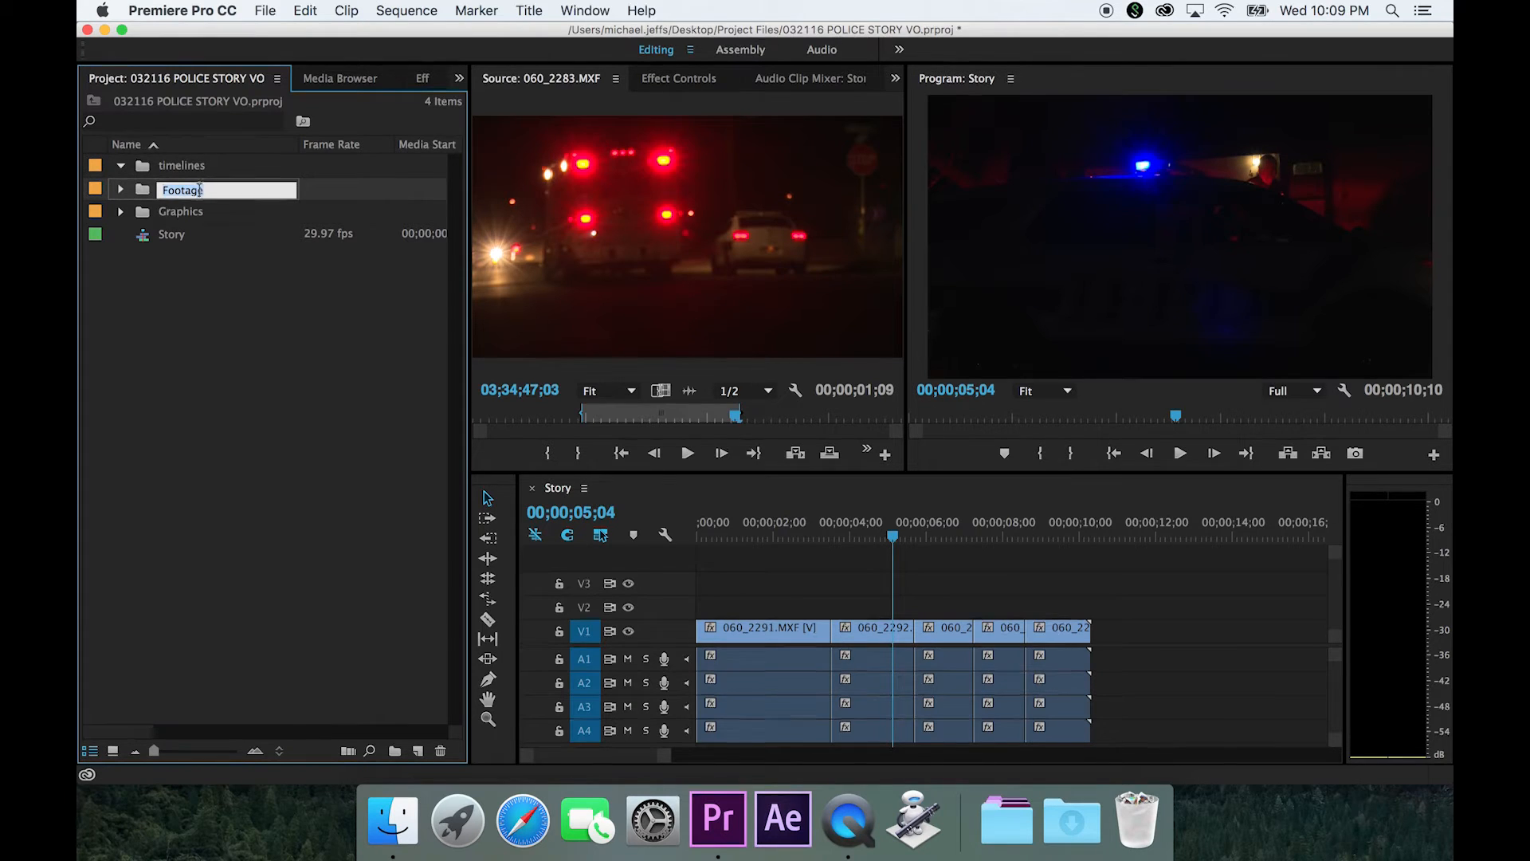
left_click(205, 308)
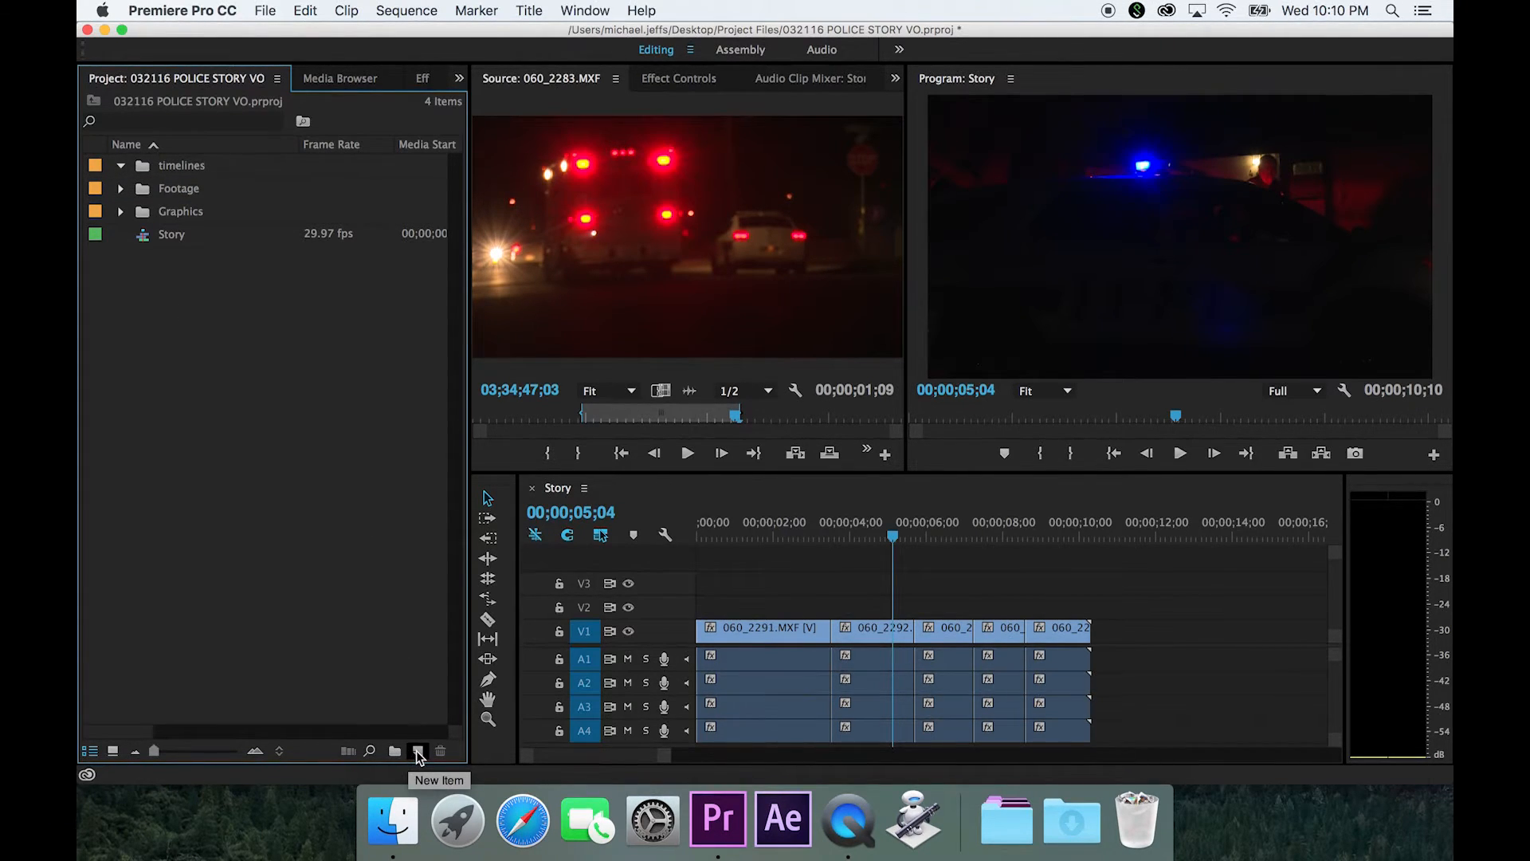
Step: Create a new sequence named "Police VO" using the custom KIFI KIDK Settings preset
left_click(418, 754)
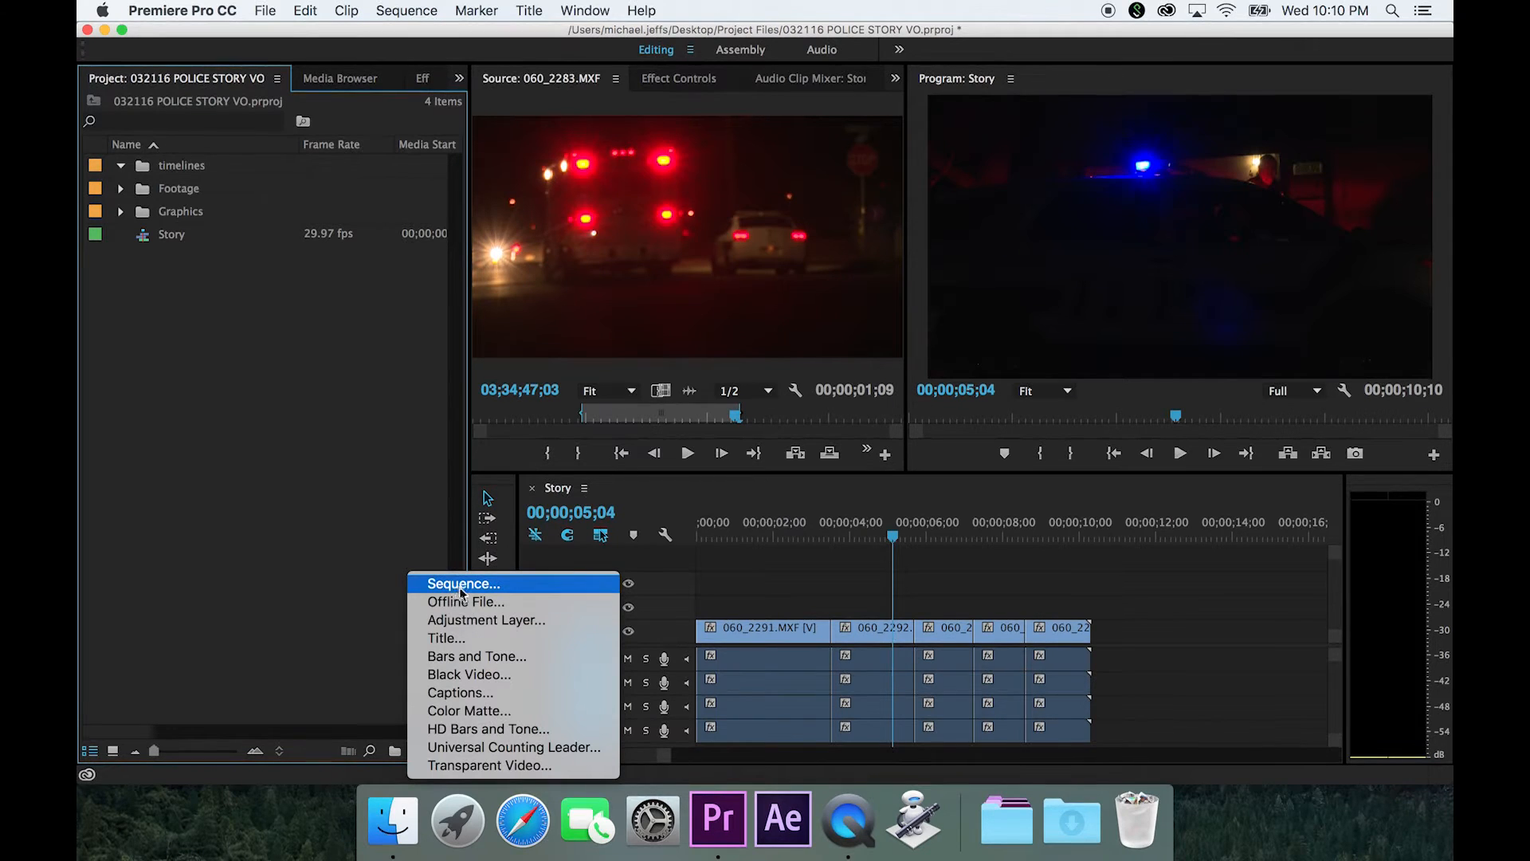
left_click(464, 586)
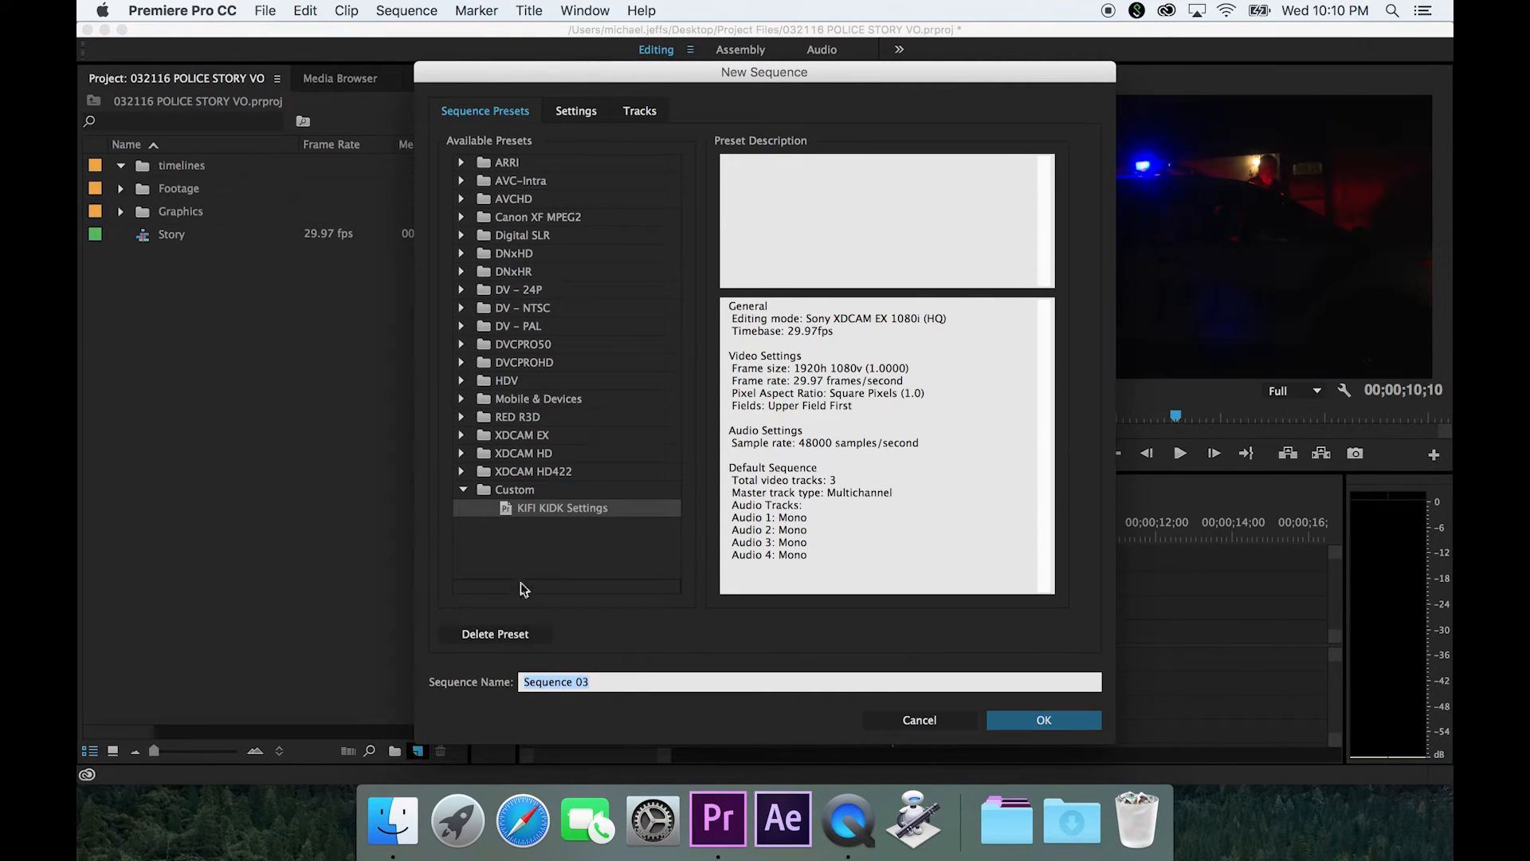
left_click(538, 511)
left_click(607, 683)
type("Police VO")
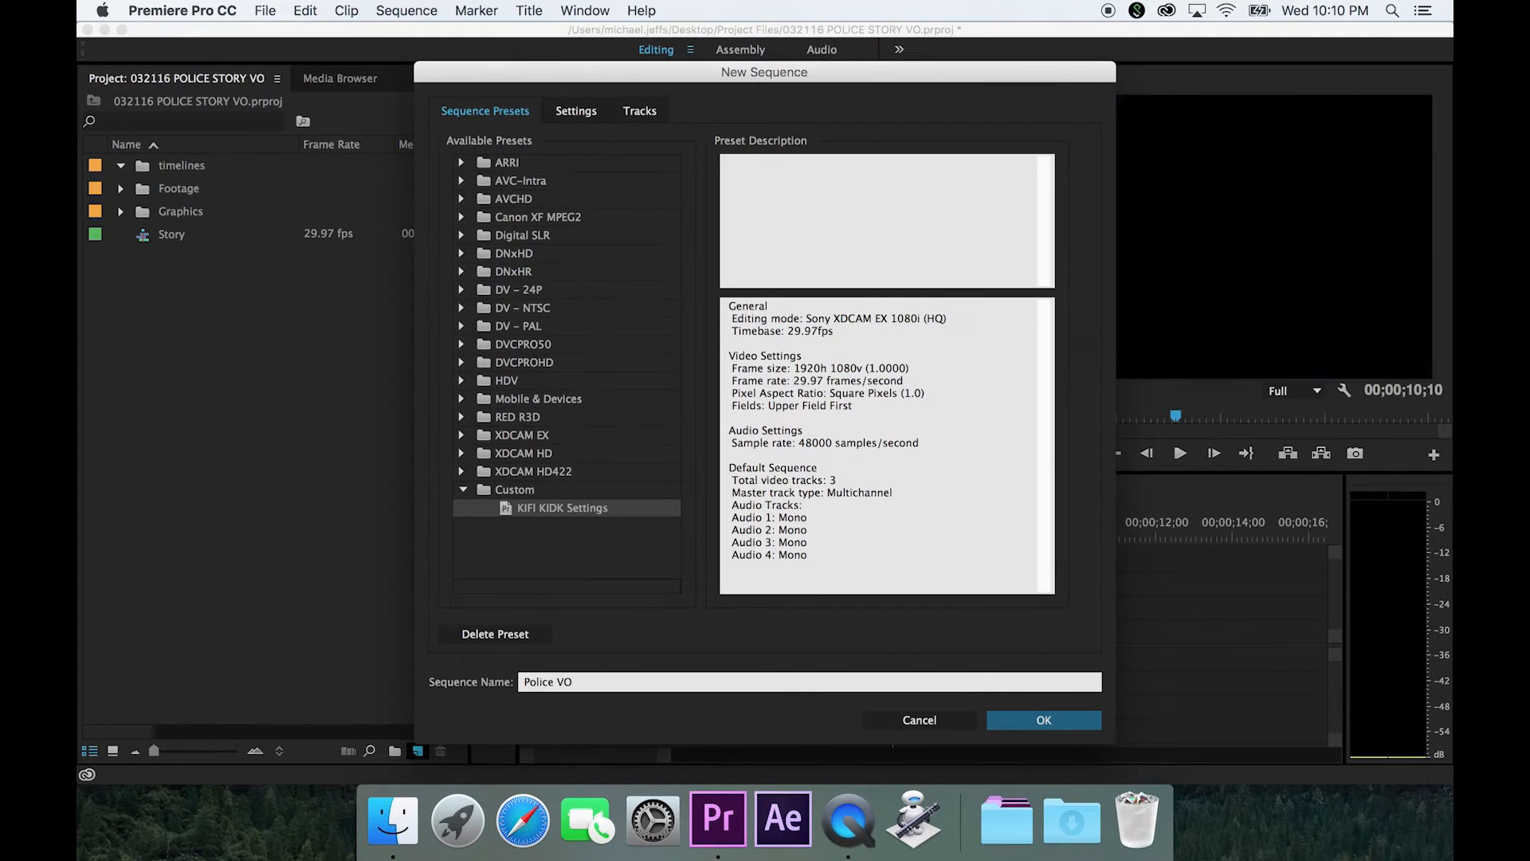
key("Return")
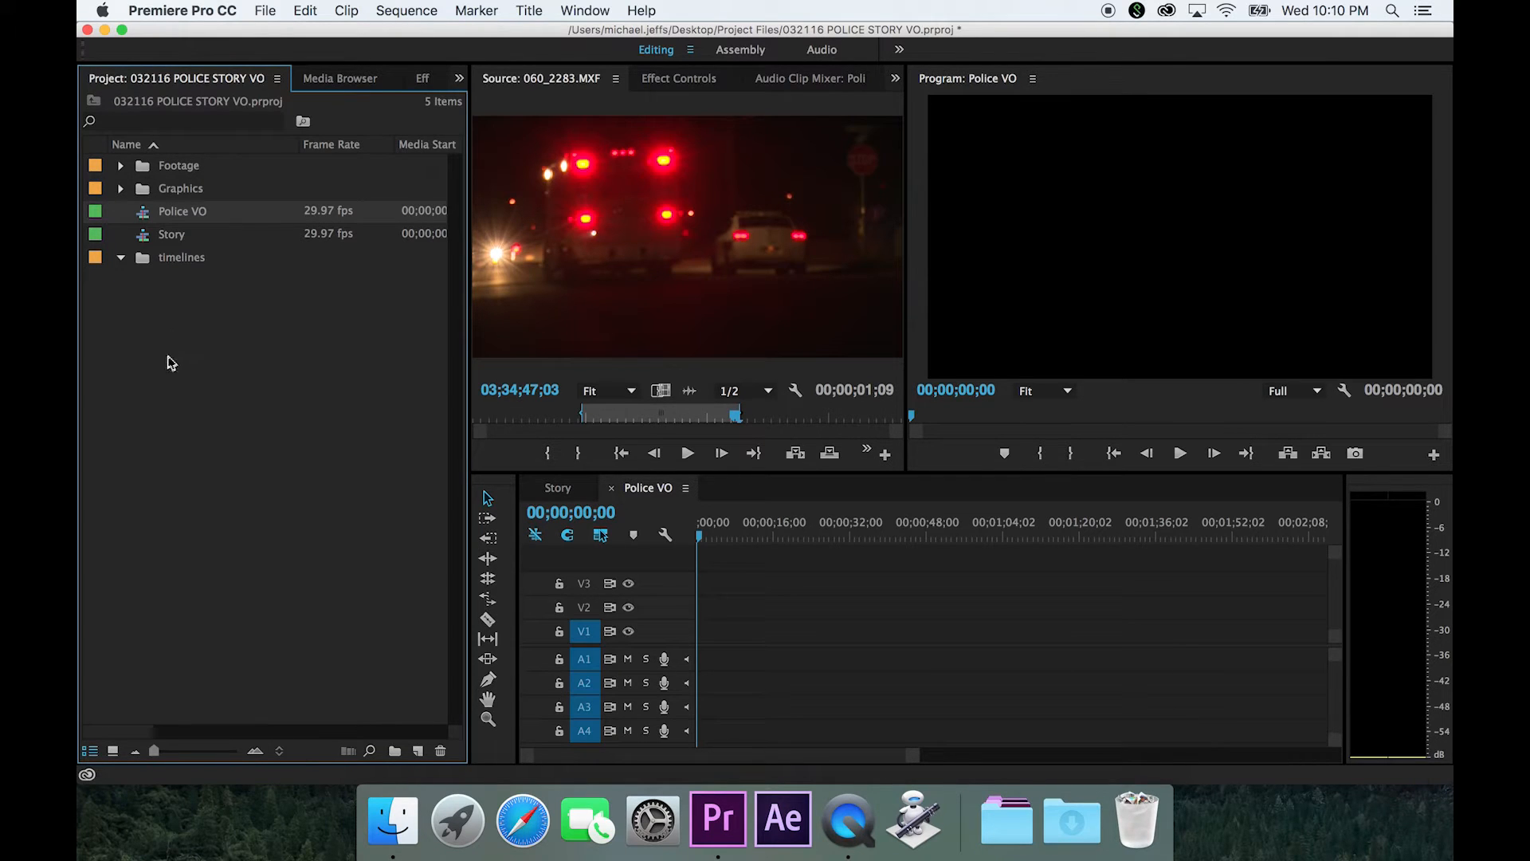
left_click(248, 336)
right_click(248, 338)
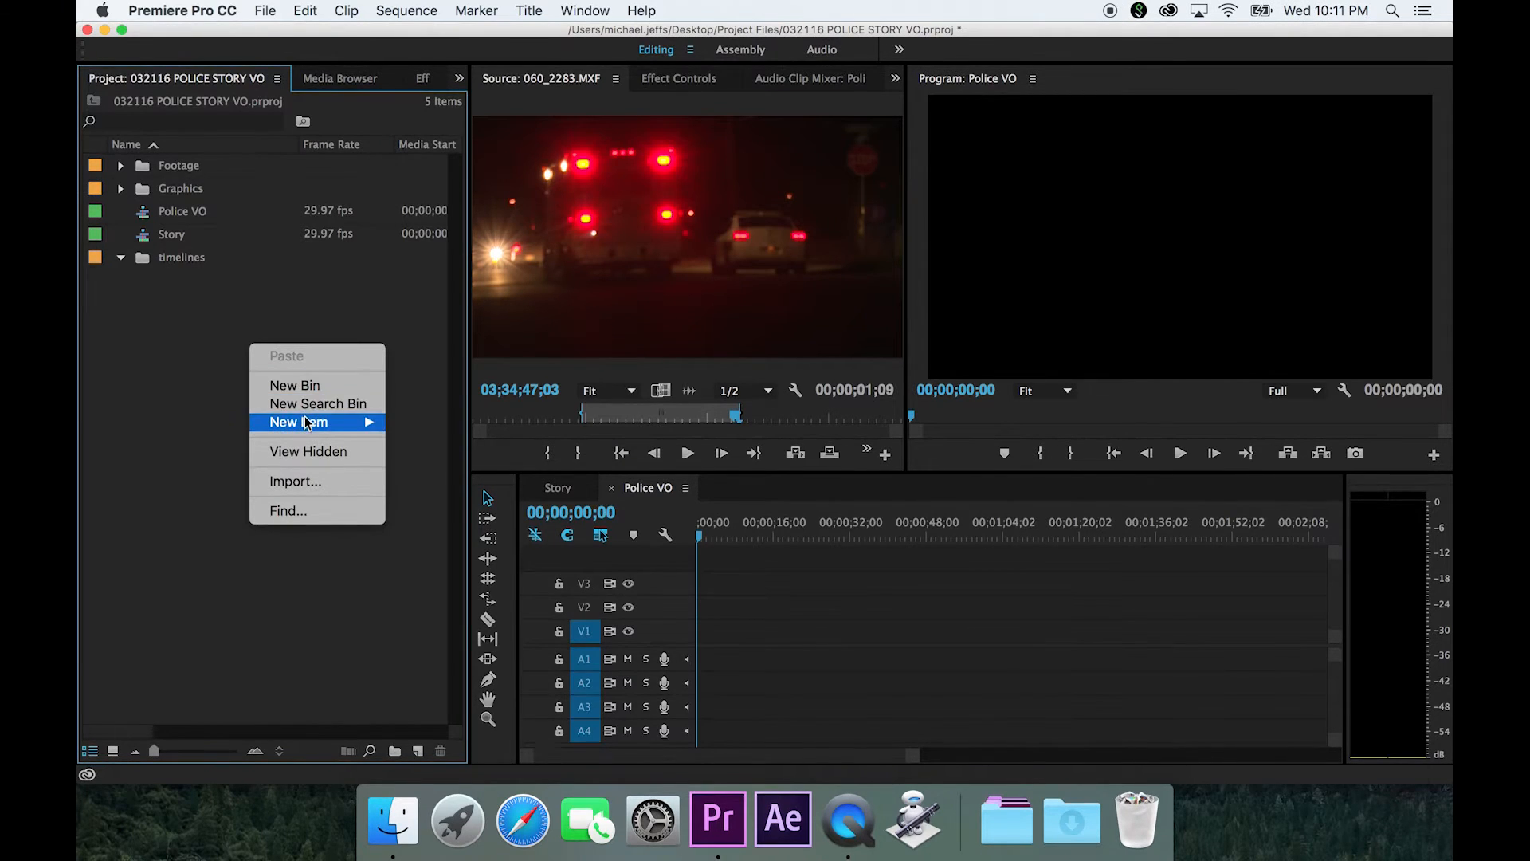
mouse_move(311, 423)
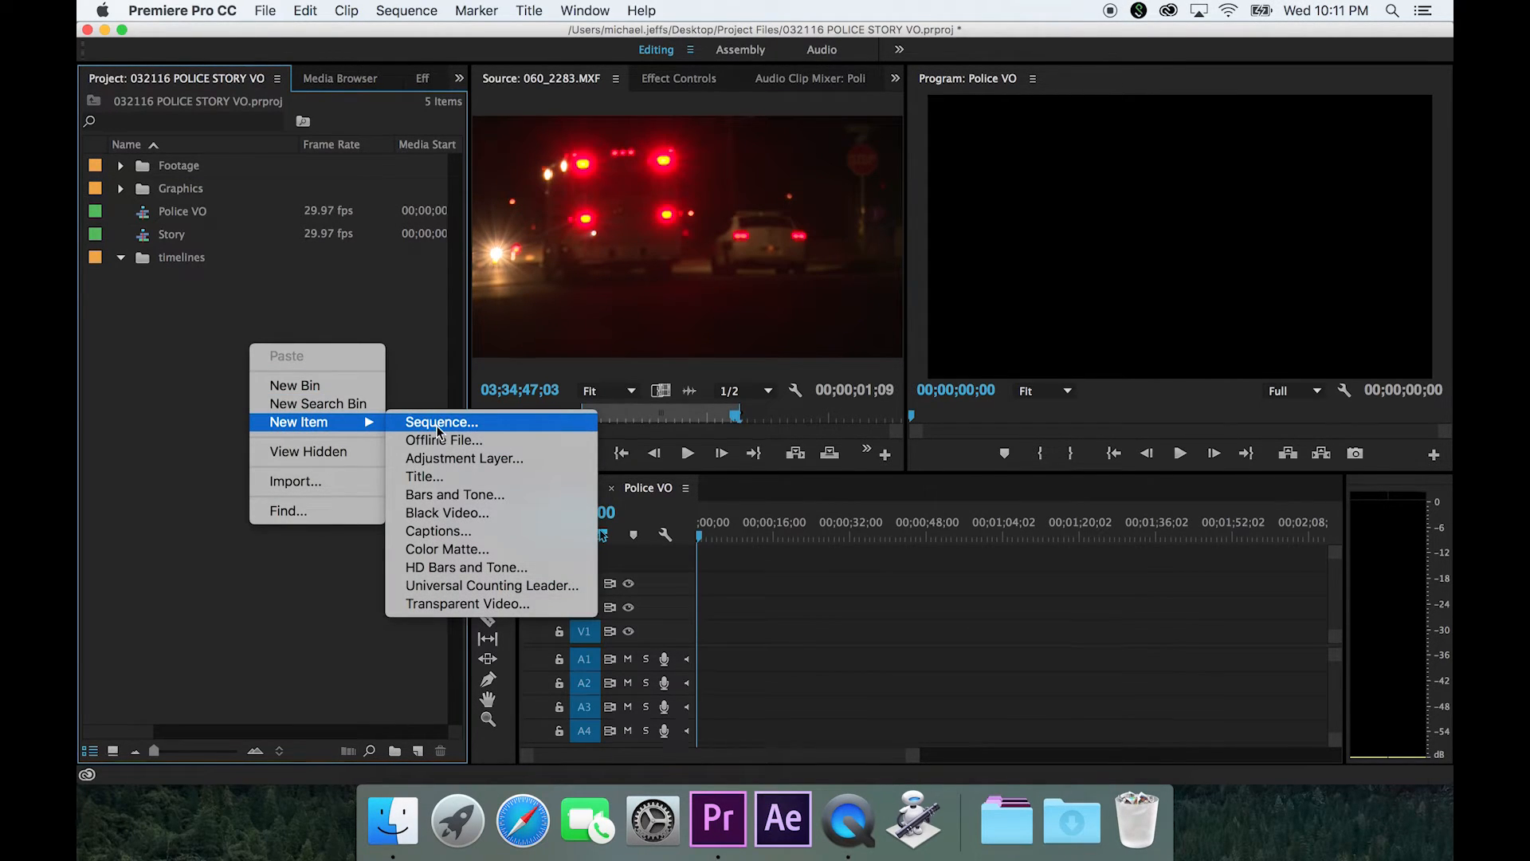
left_click(419, 367)
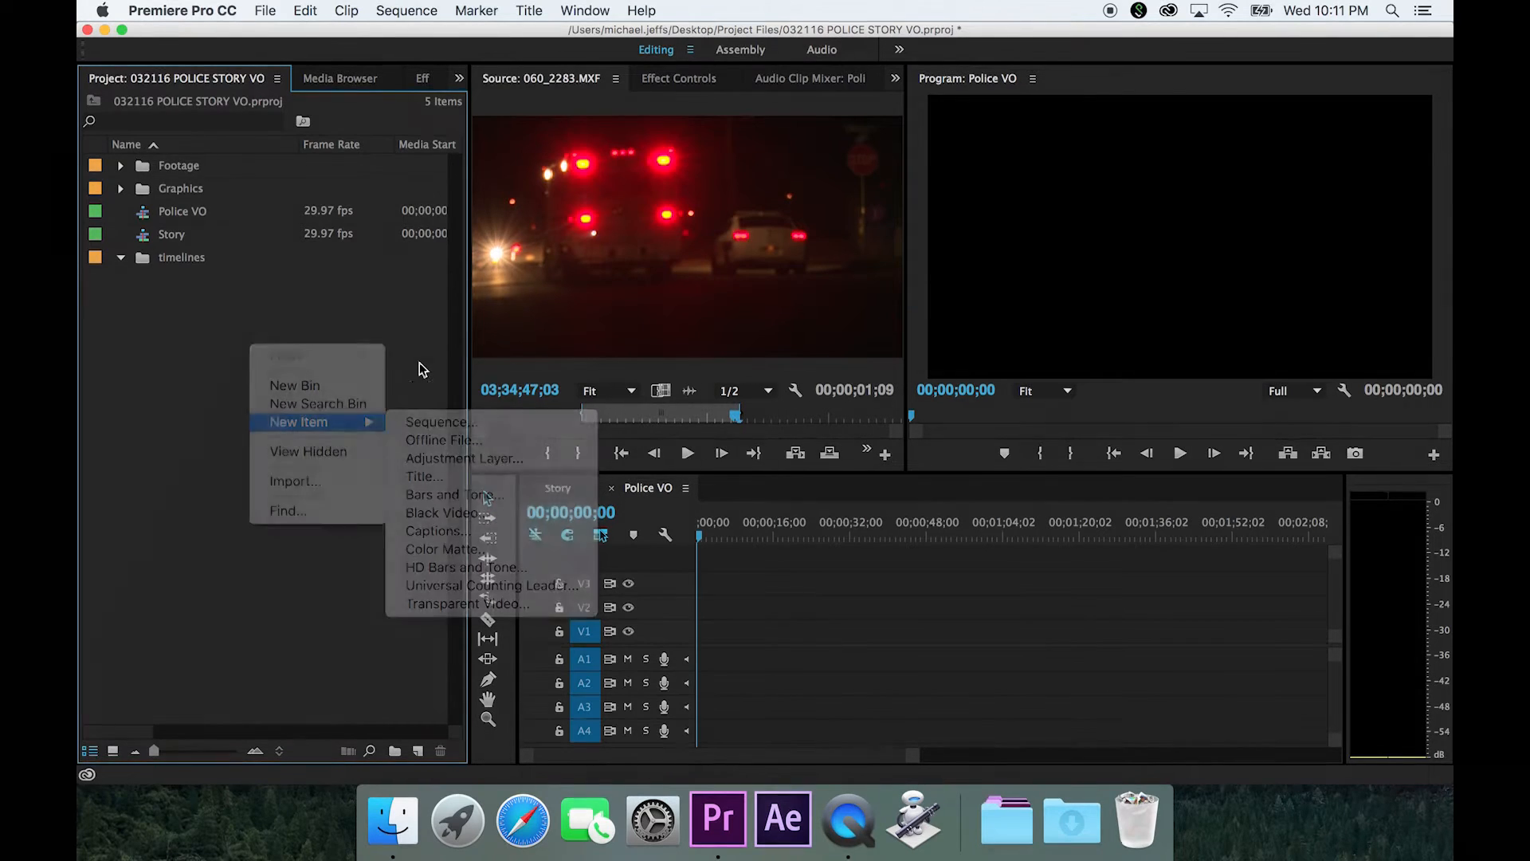
left_click(267, 11)
mouse_move(276, 40)
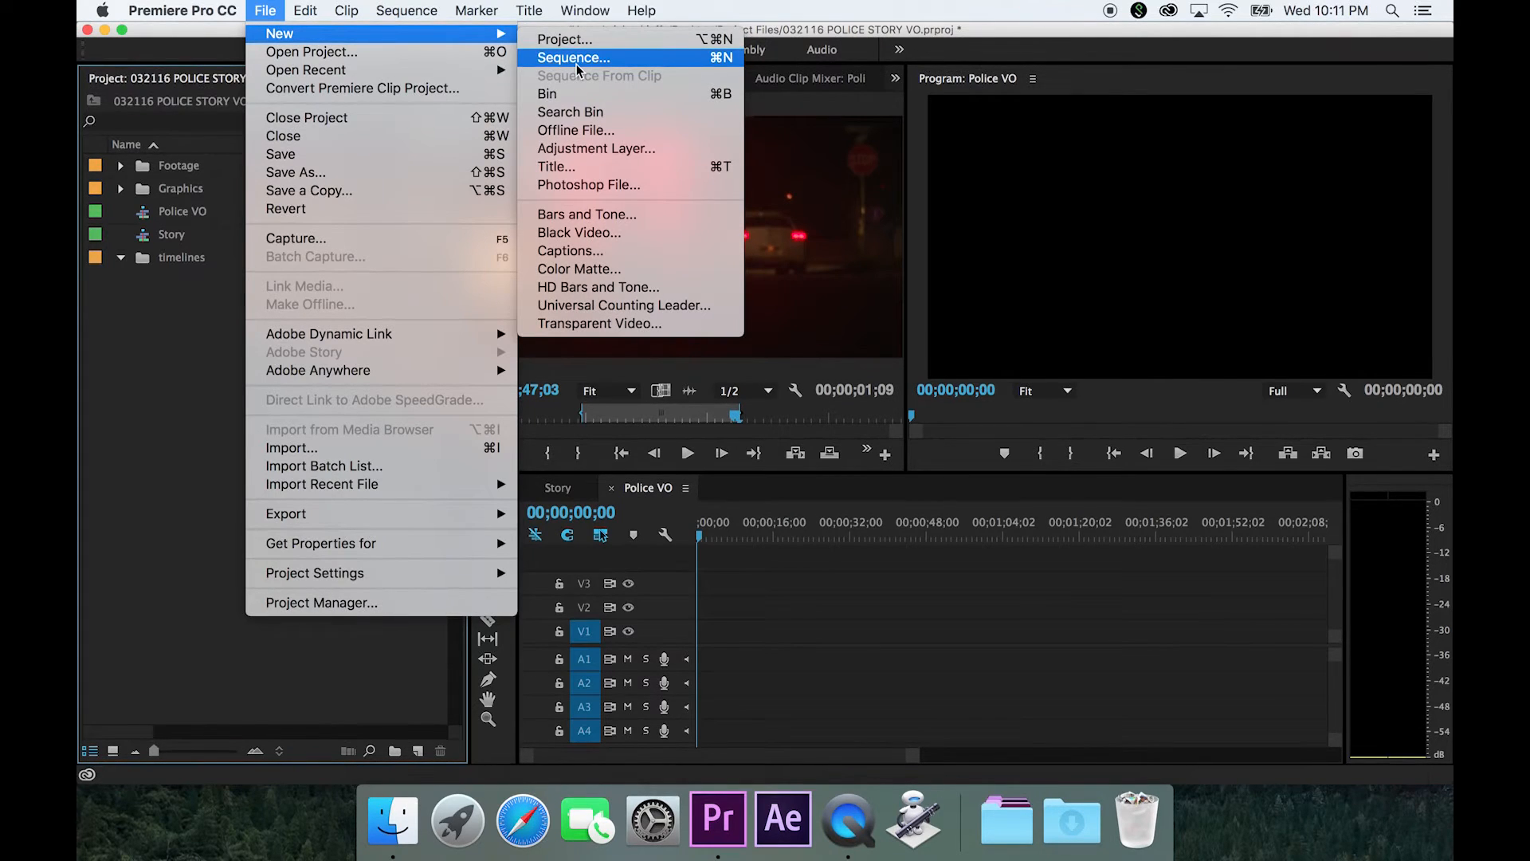
left_click(205, 339)
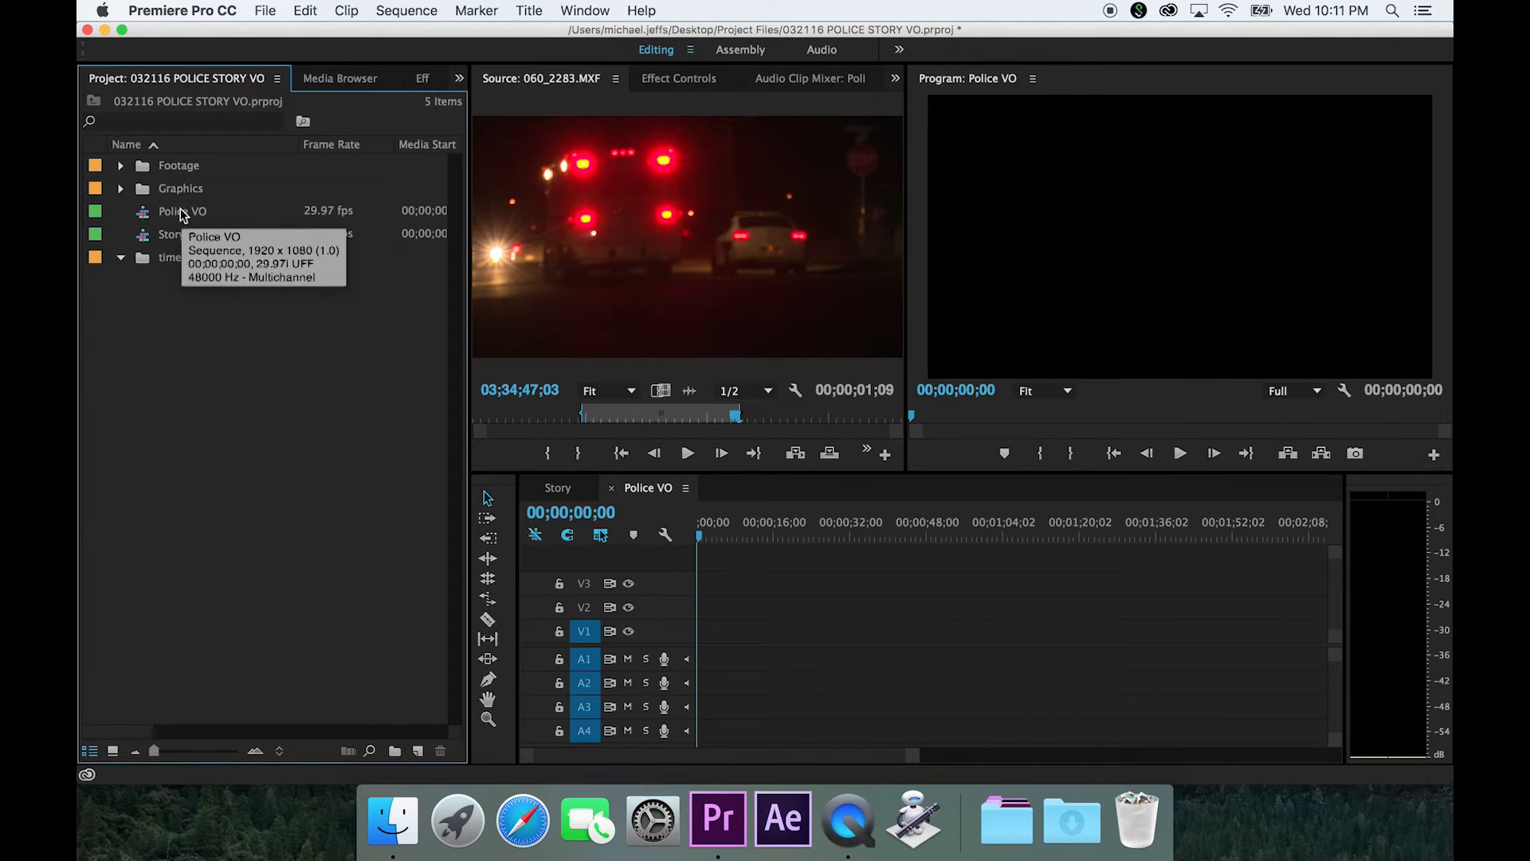
Step: Open the Story sequence in the timeline and briefly check the Footage and Graphics bins
double_click(171, 236)
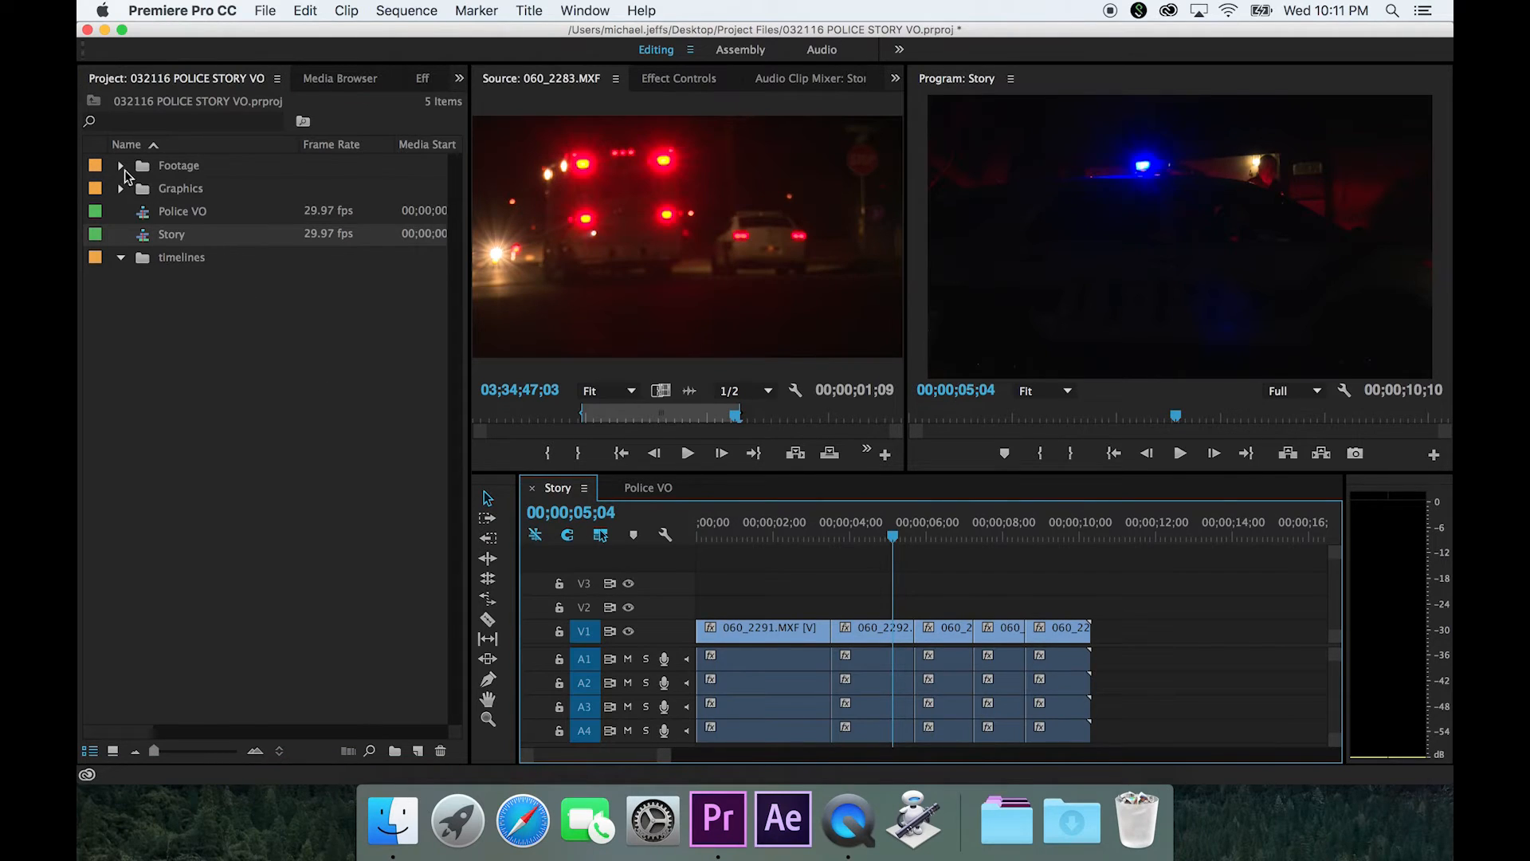
left_click(121, 165)
left_click(121, 165)
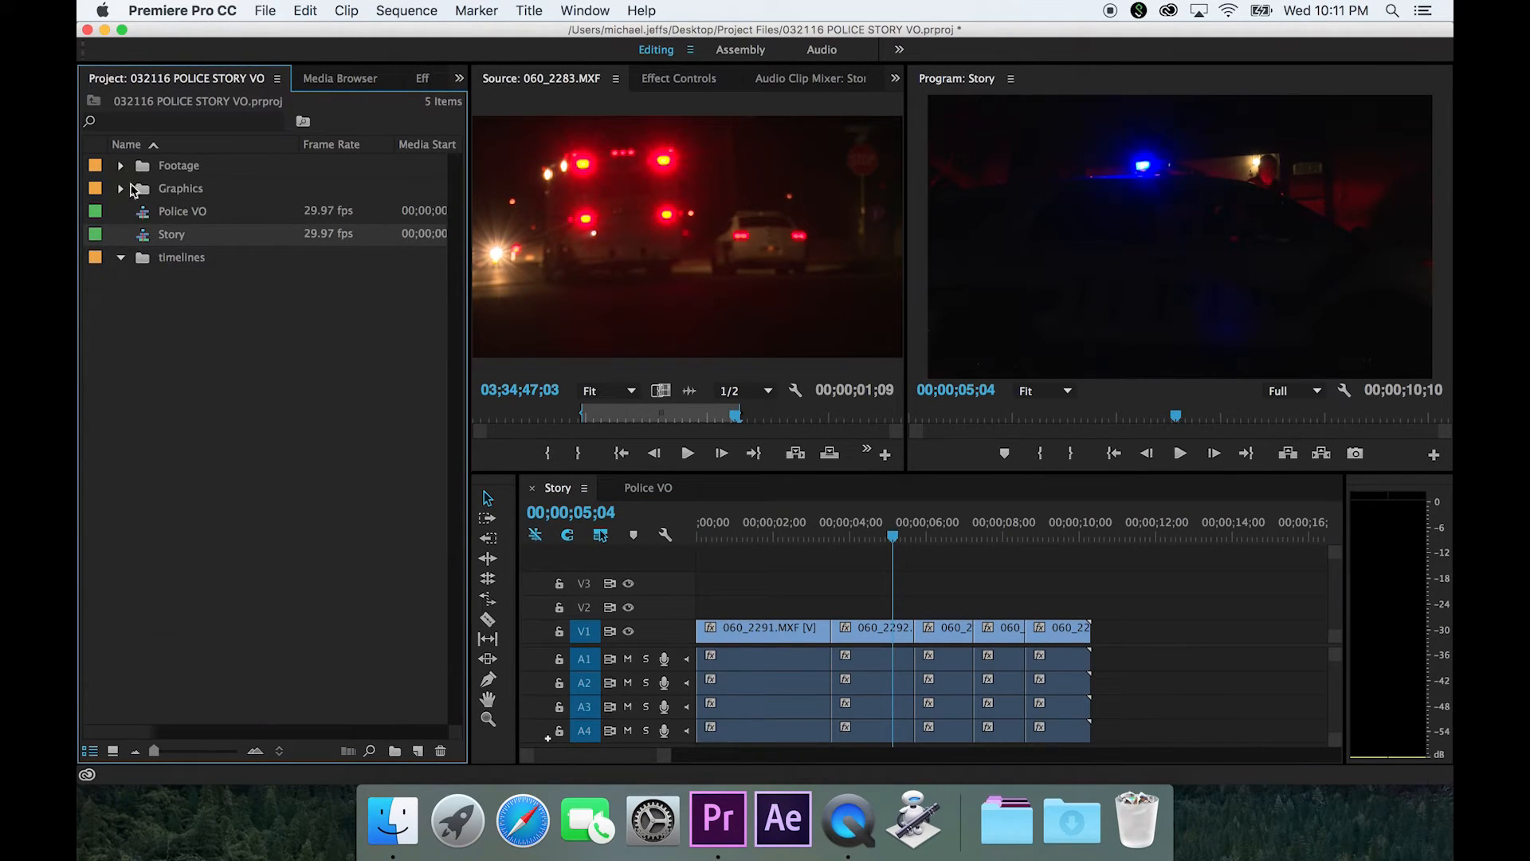
left_click(122, 188)
left_click(123, 189)
Step: Duplicate the Story sequence, name the copy "police SOT", and open it in the timeline
left_click(144, 217)
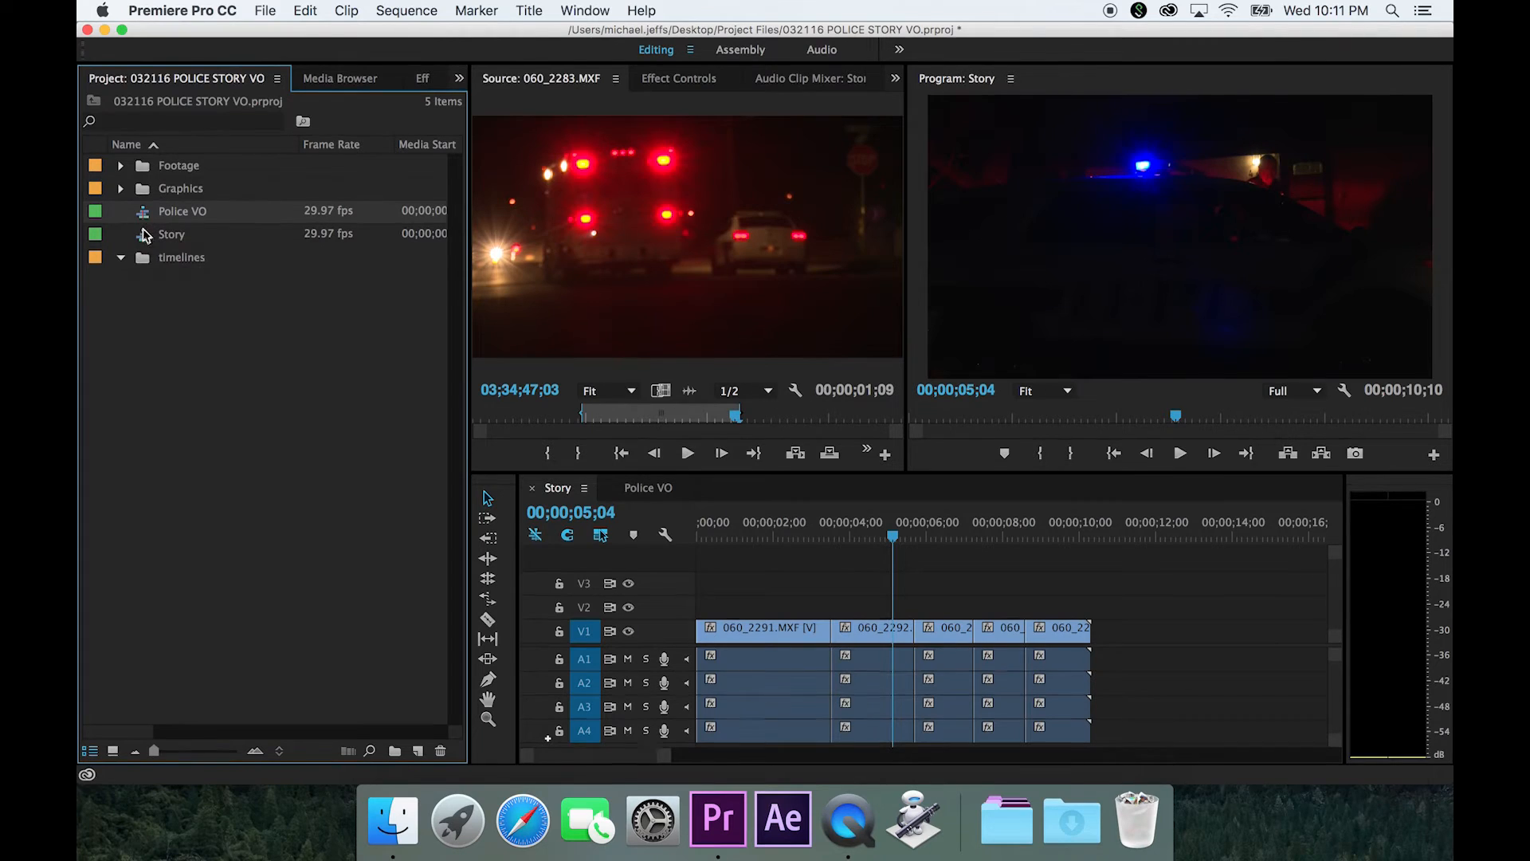
left_click(144, 235)
right_click(145, 239)
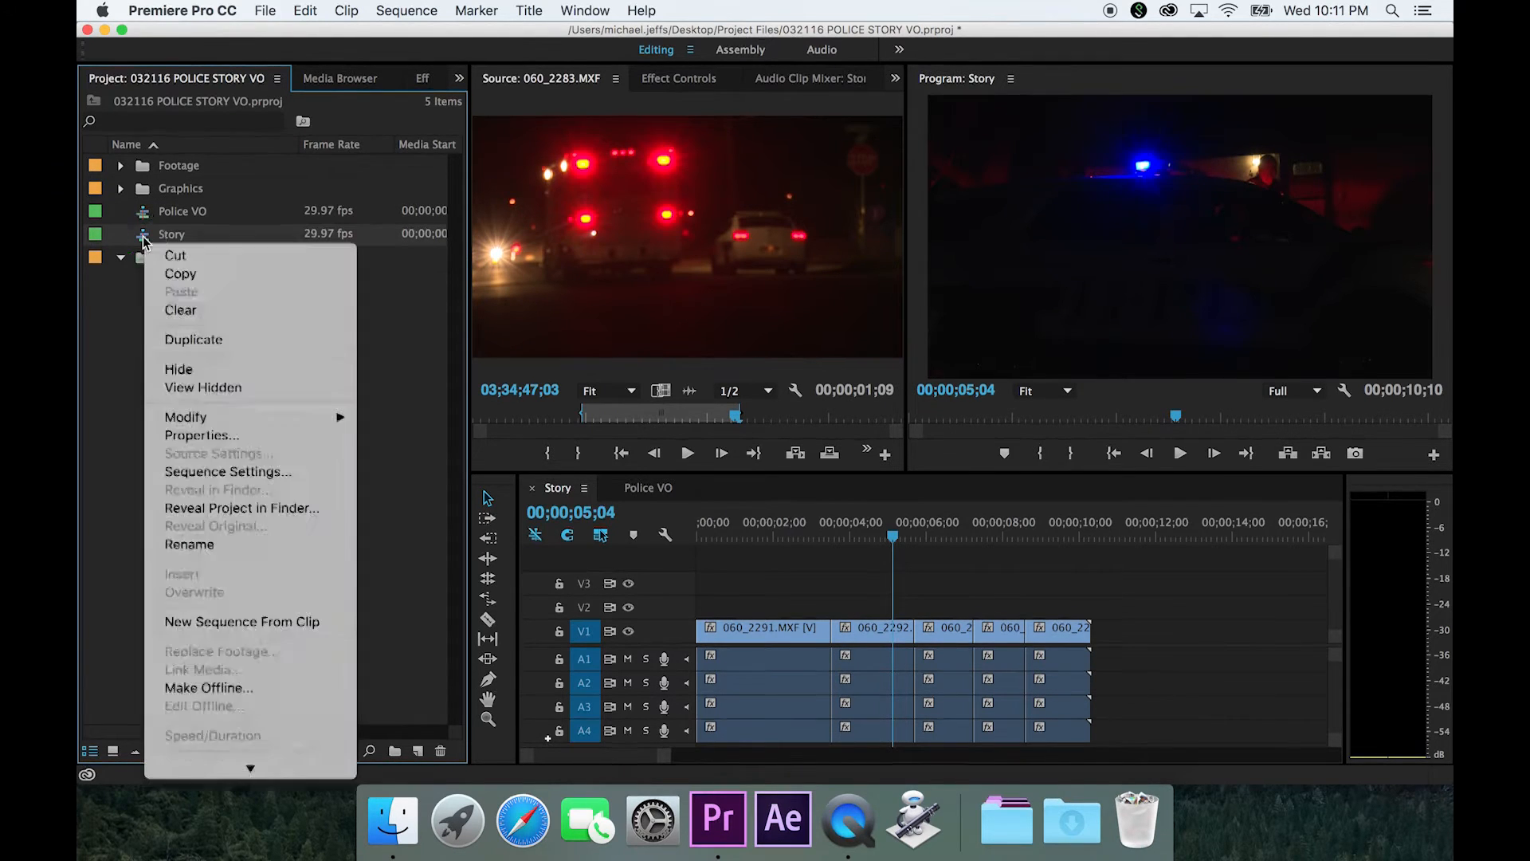
left_click(243, 346)
left_click(199, 261)
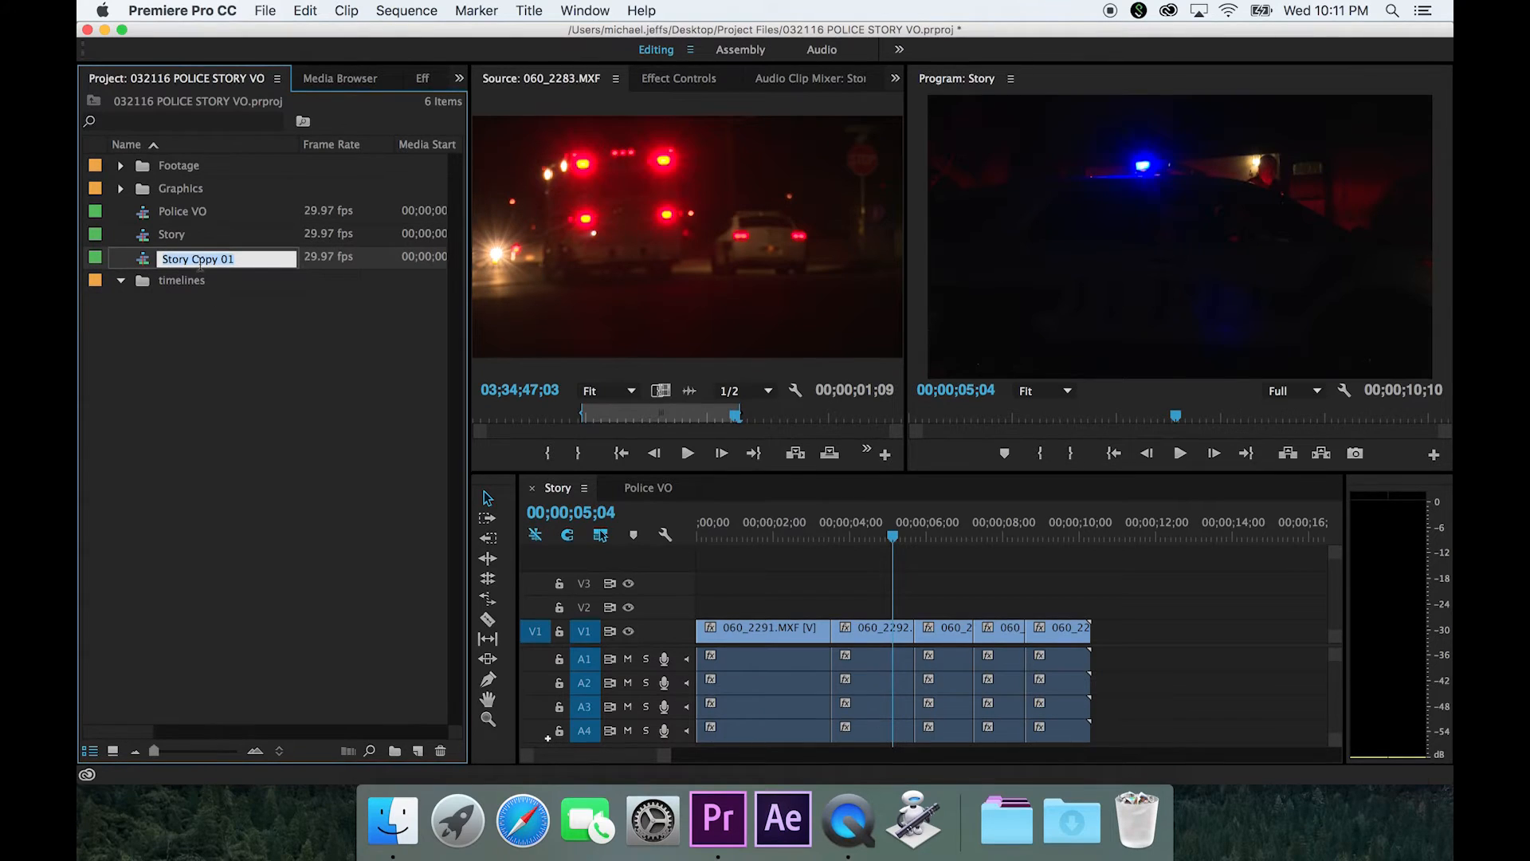
type("police SOT")
key("Tab")
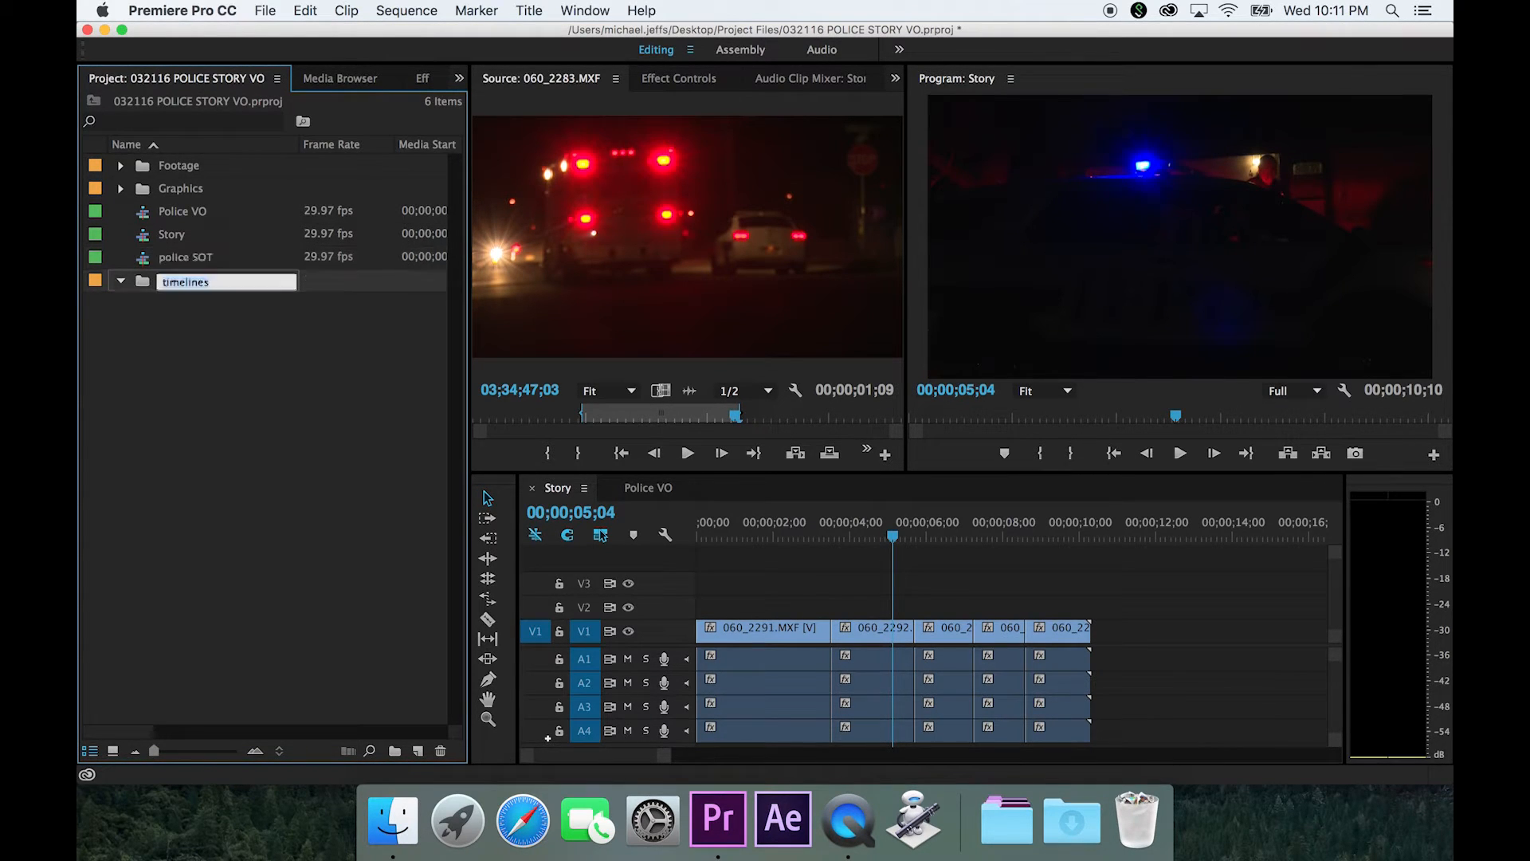
double_click(151, 261)
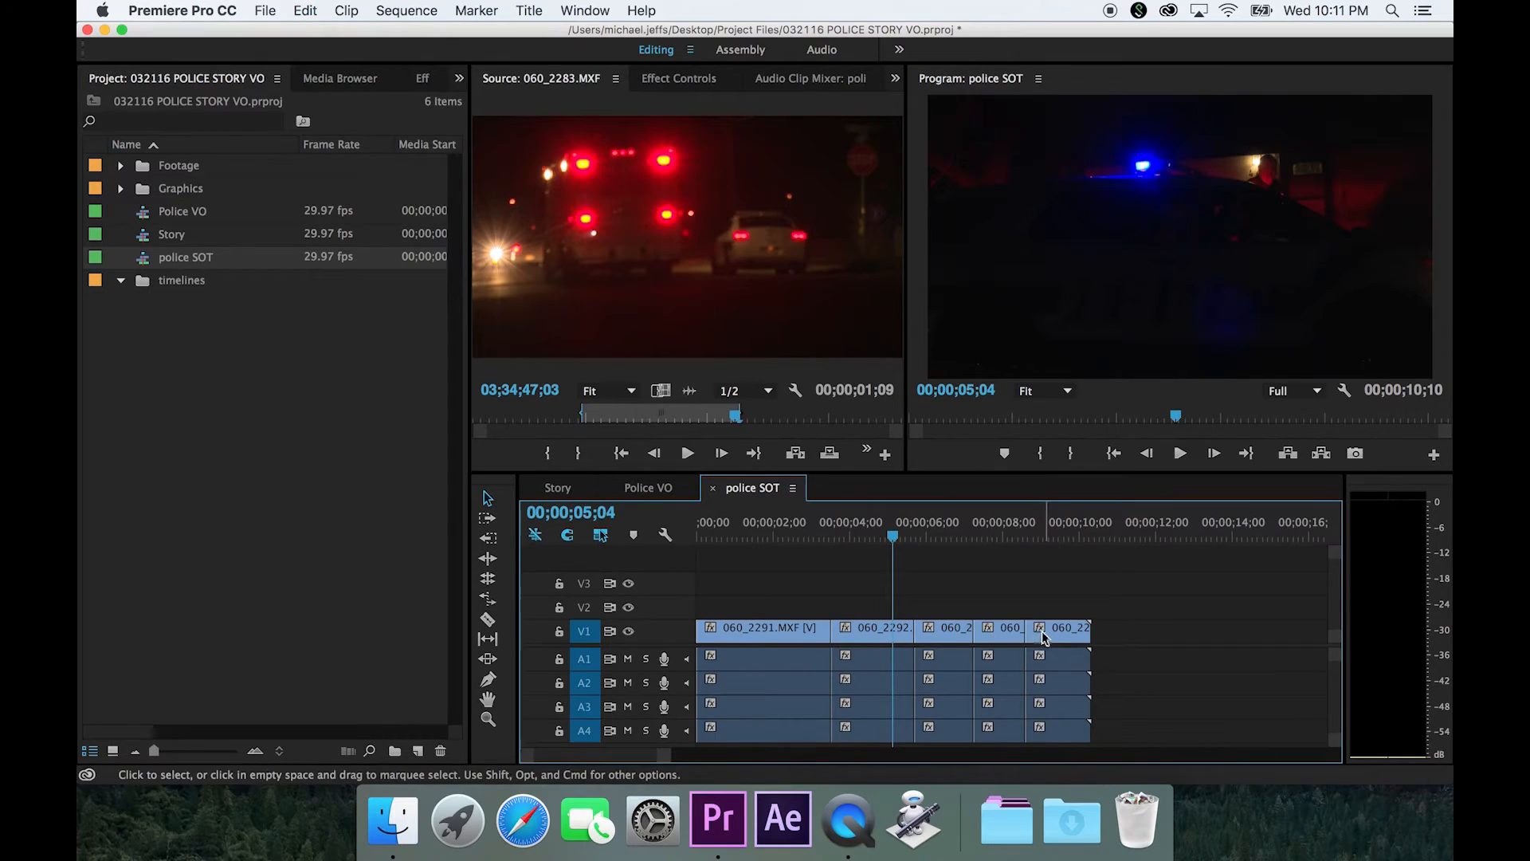
left_click(355, 505)
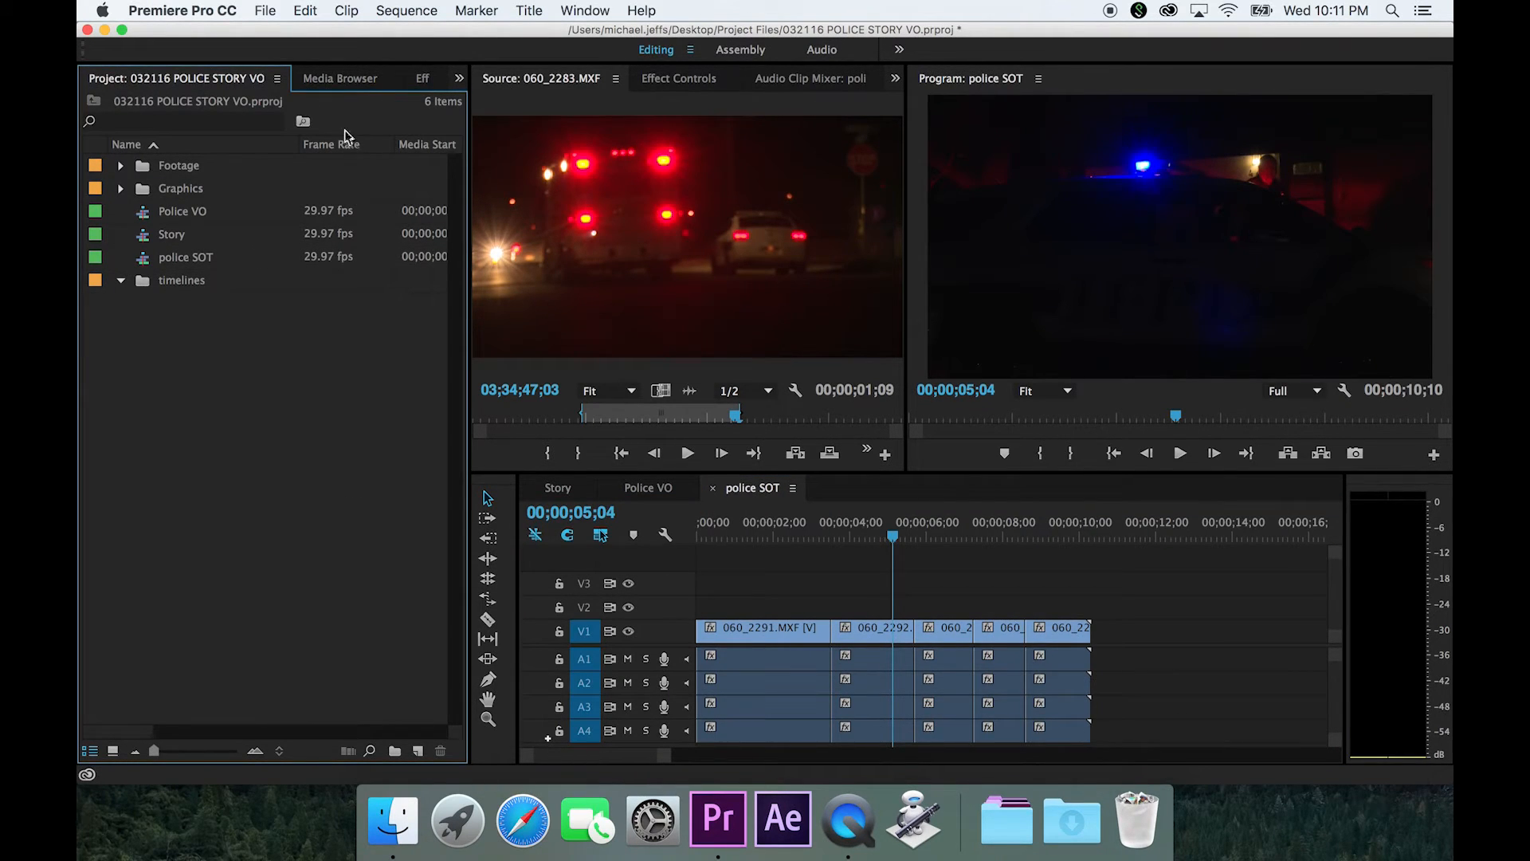
Step: View the Media Browser's clips as a list and return them to thumbnail view
left_click(333, 83)
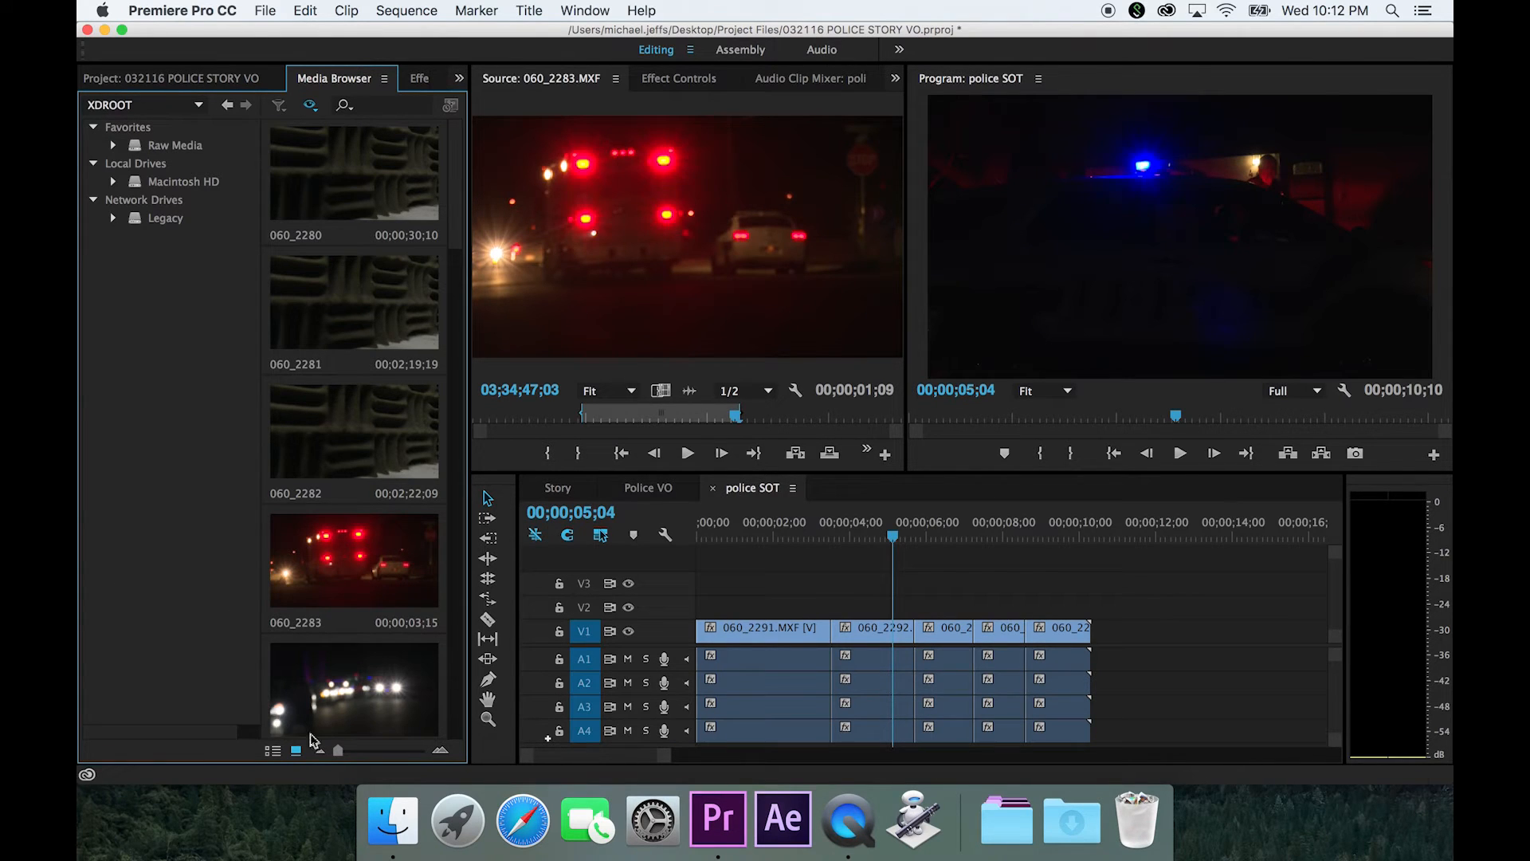
left_click(273, 750)
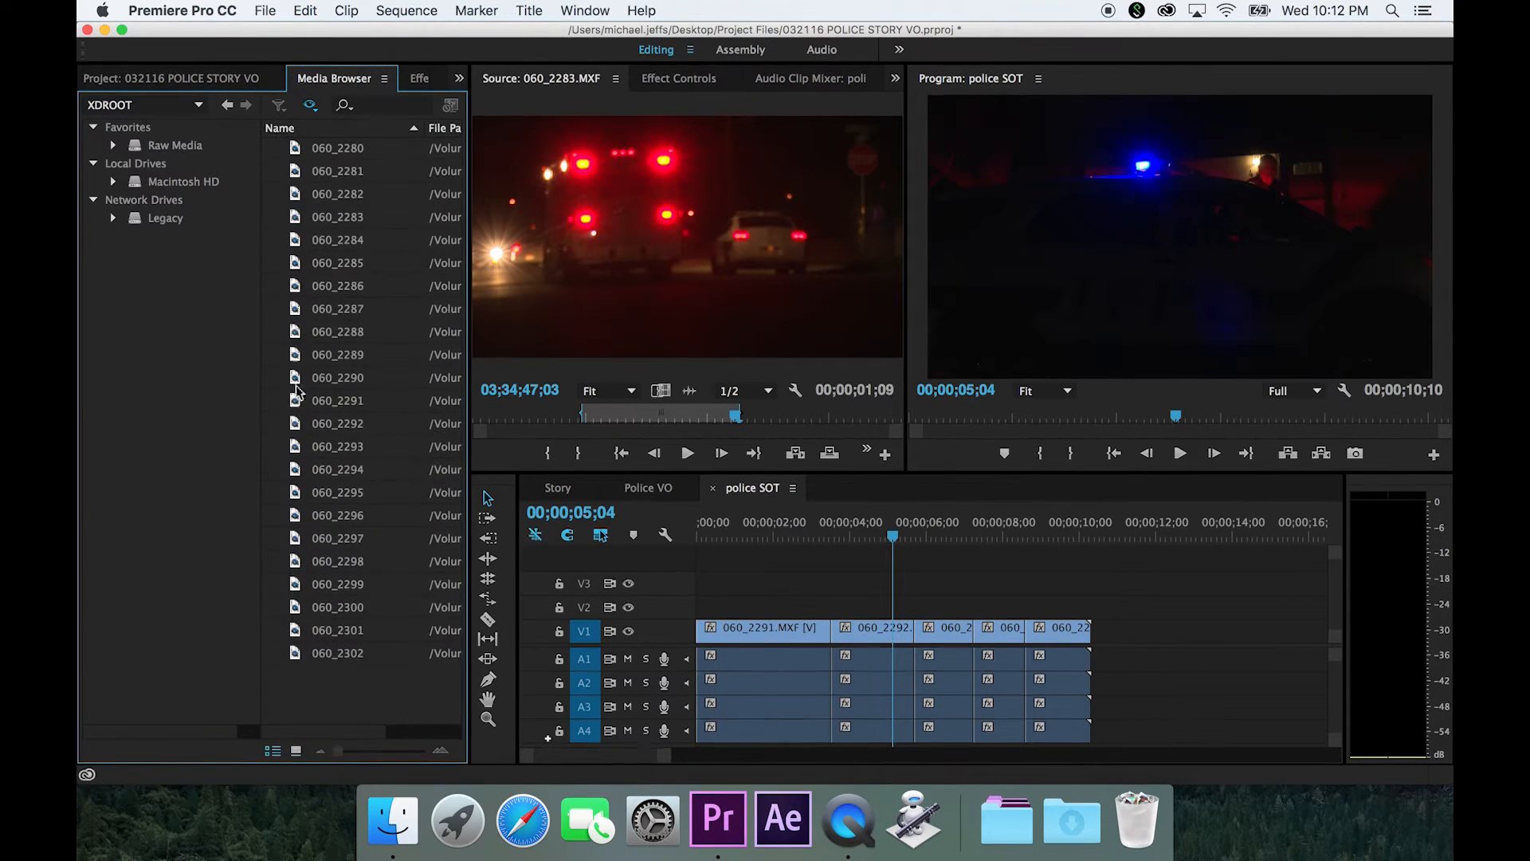
left_click(295, 752)
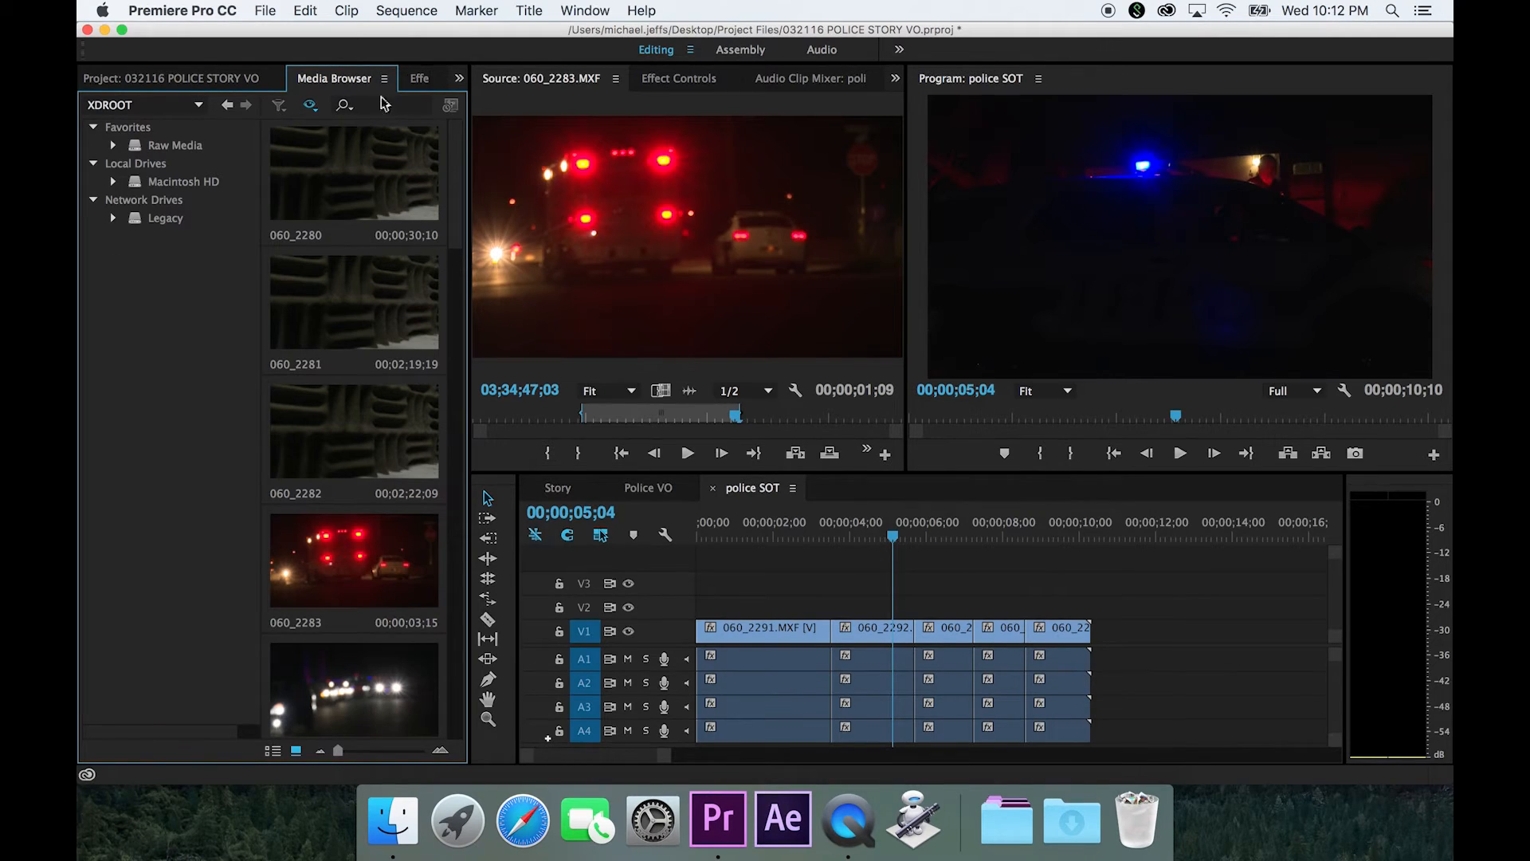
Step: Browse the available effects, expanding and collapsing the Video Transitions, Audio Transitions and Video Effects categories
left_click(413, 80)
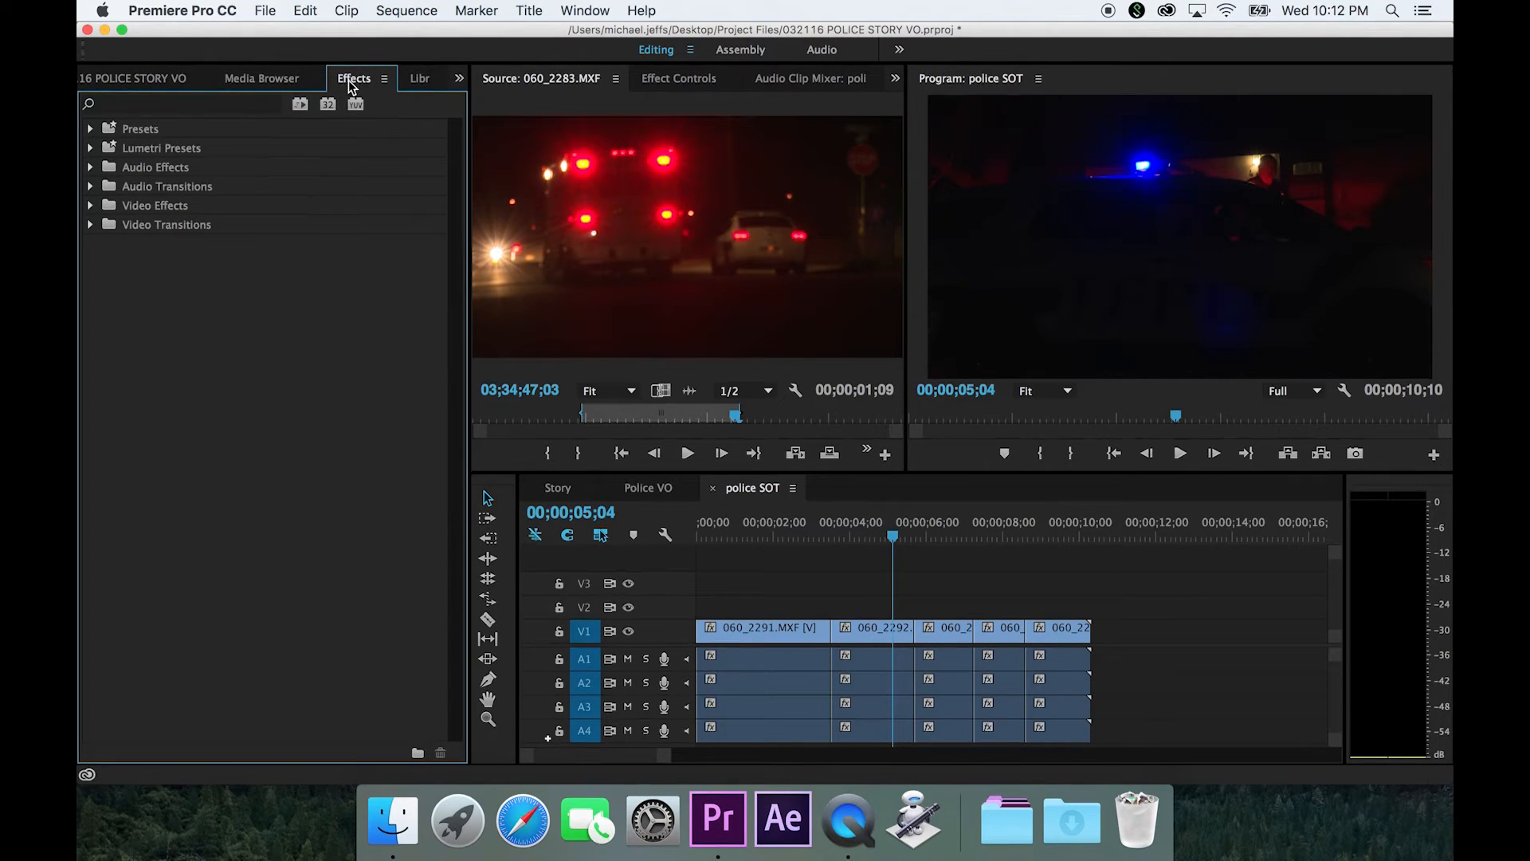
left_click(90, 225)
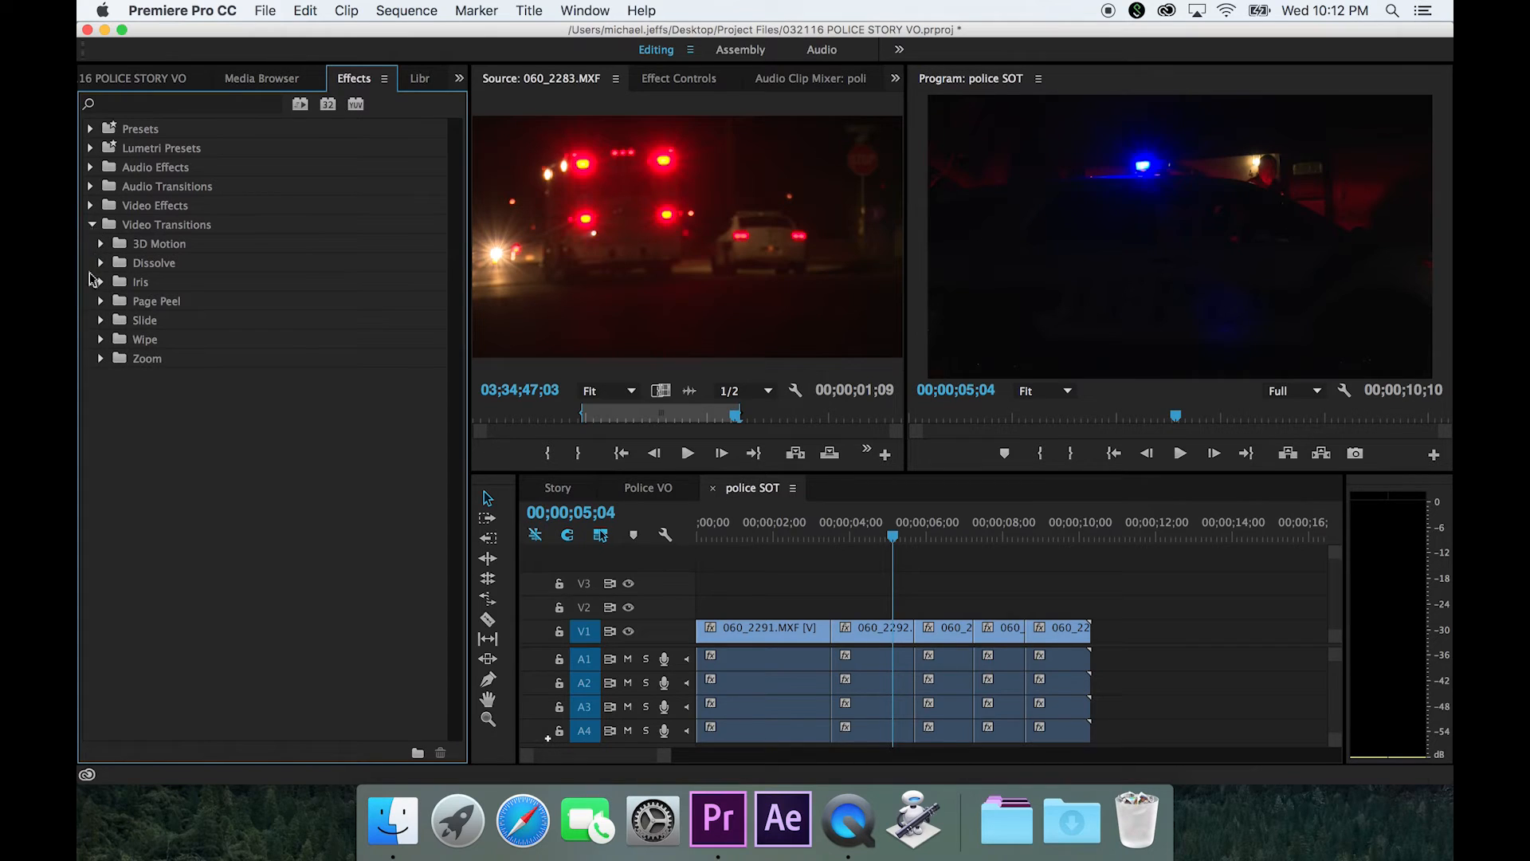
left_click(99, 263)
left_click(100, 263)
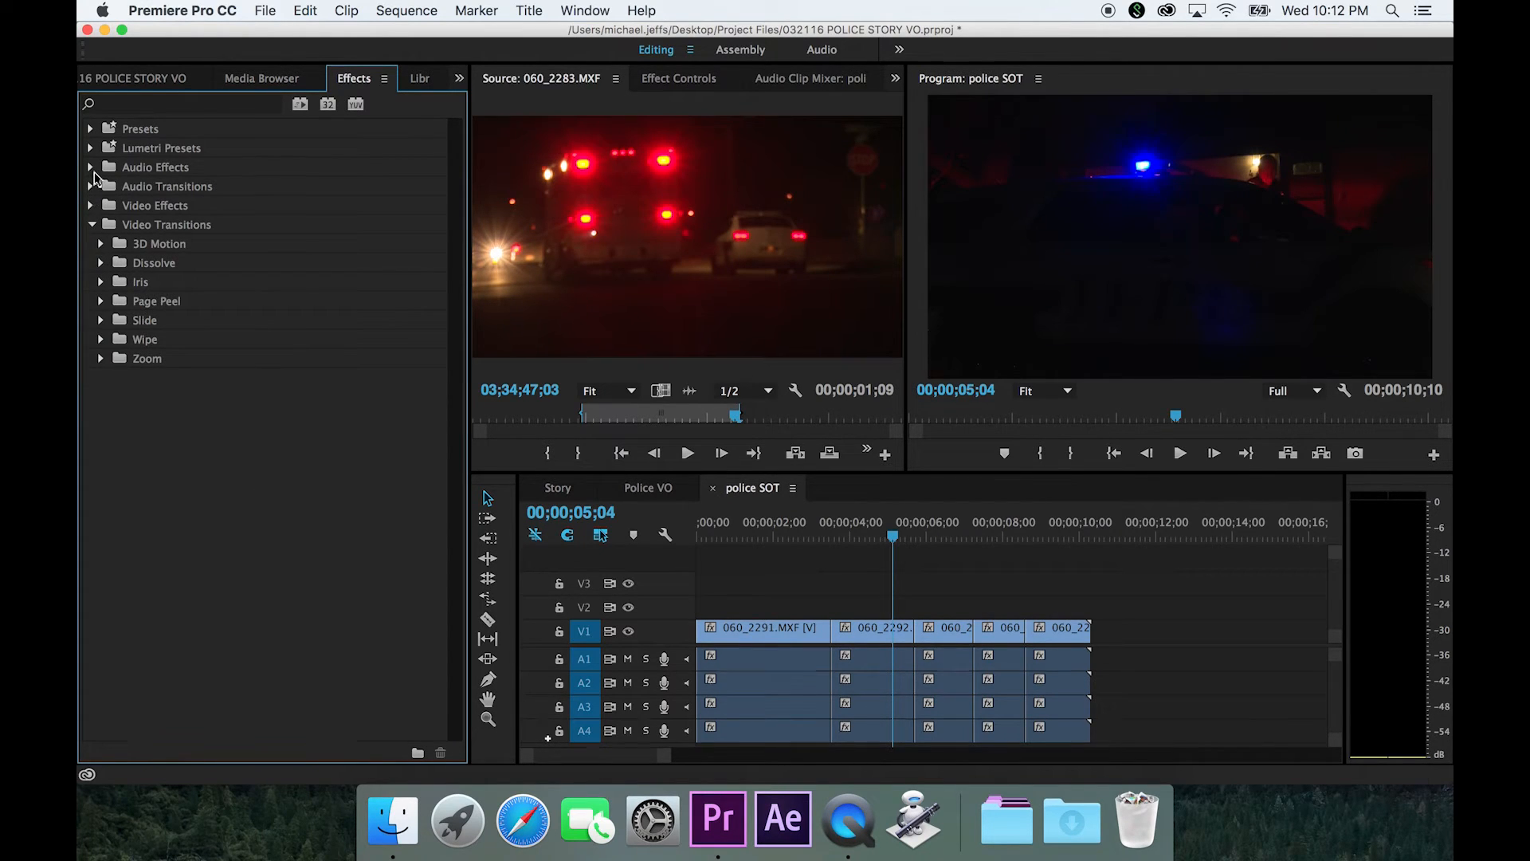
left_click(90, 186)
left_click(91, 187)
left_click(90, 225)
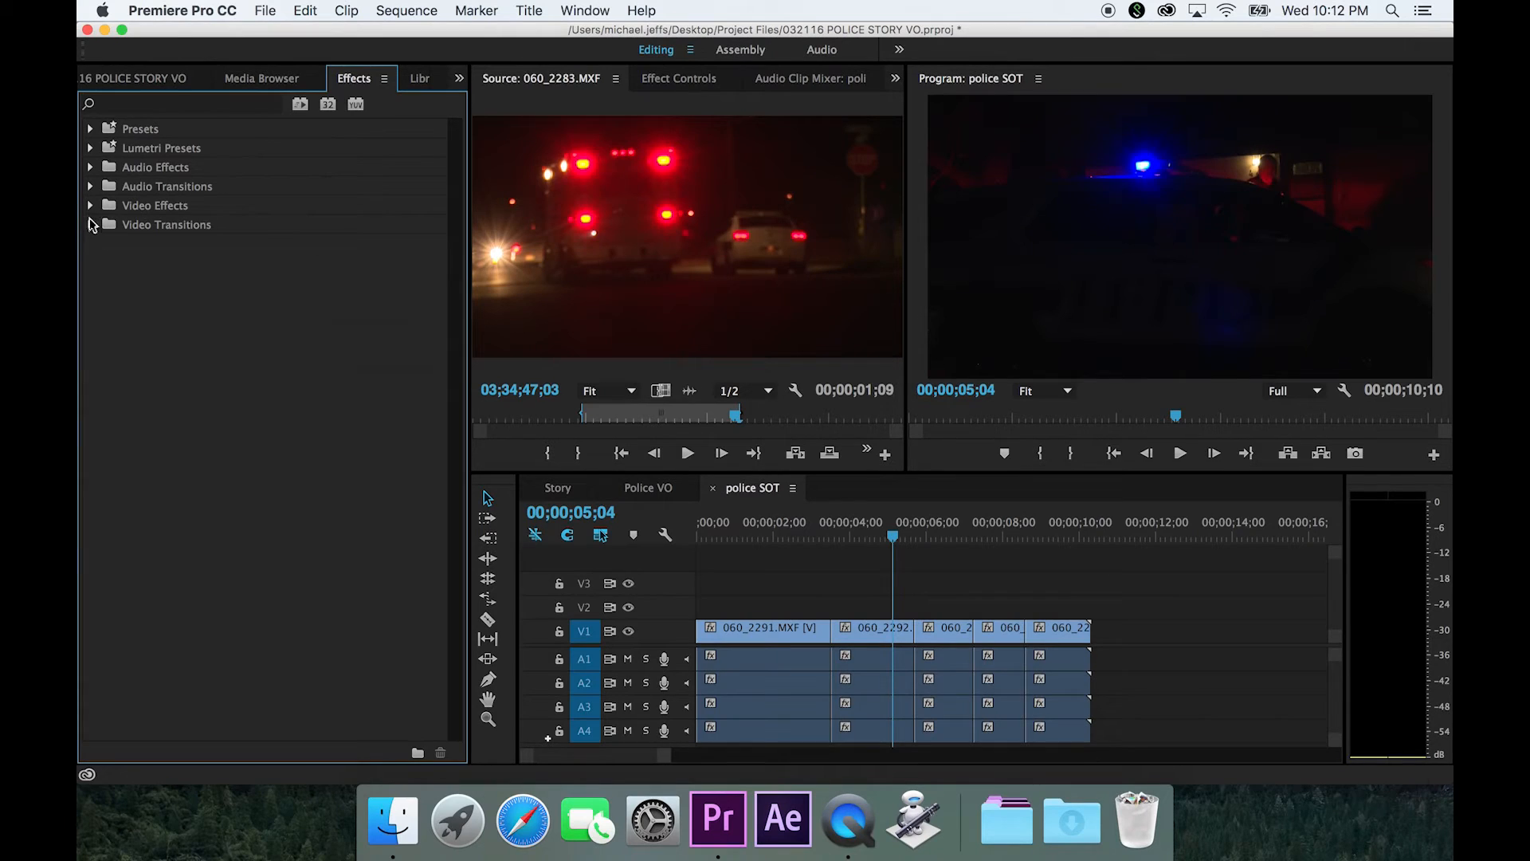
left_click(90, 205)
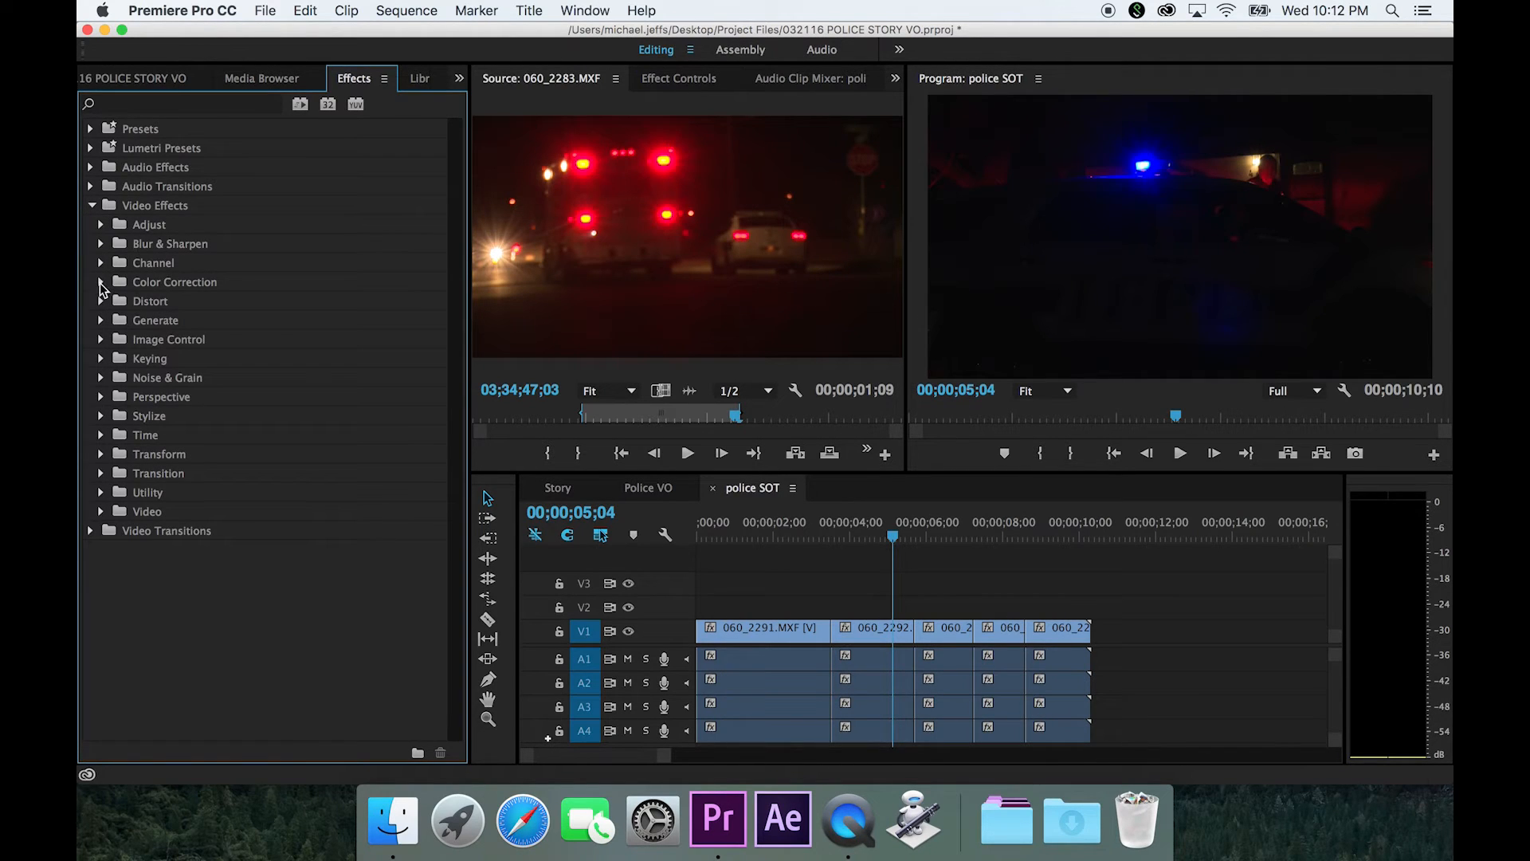
left_click(92, 206)
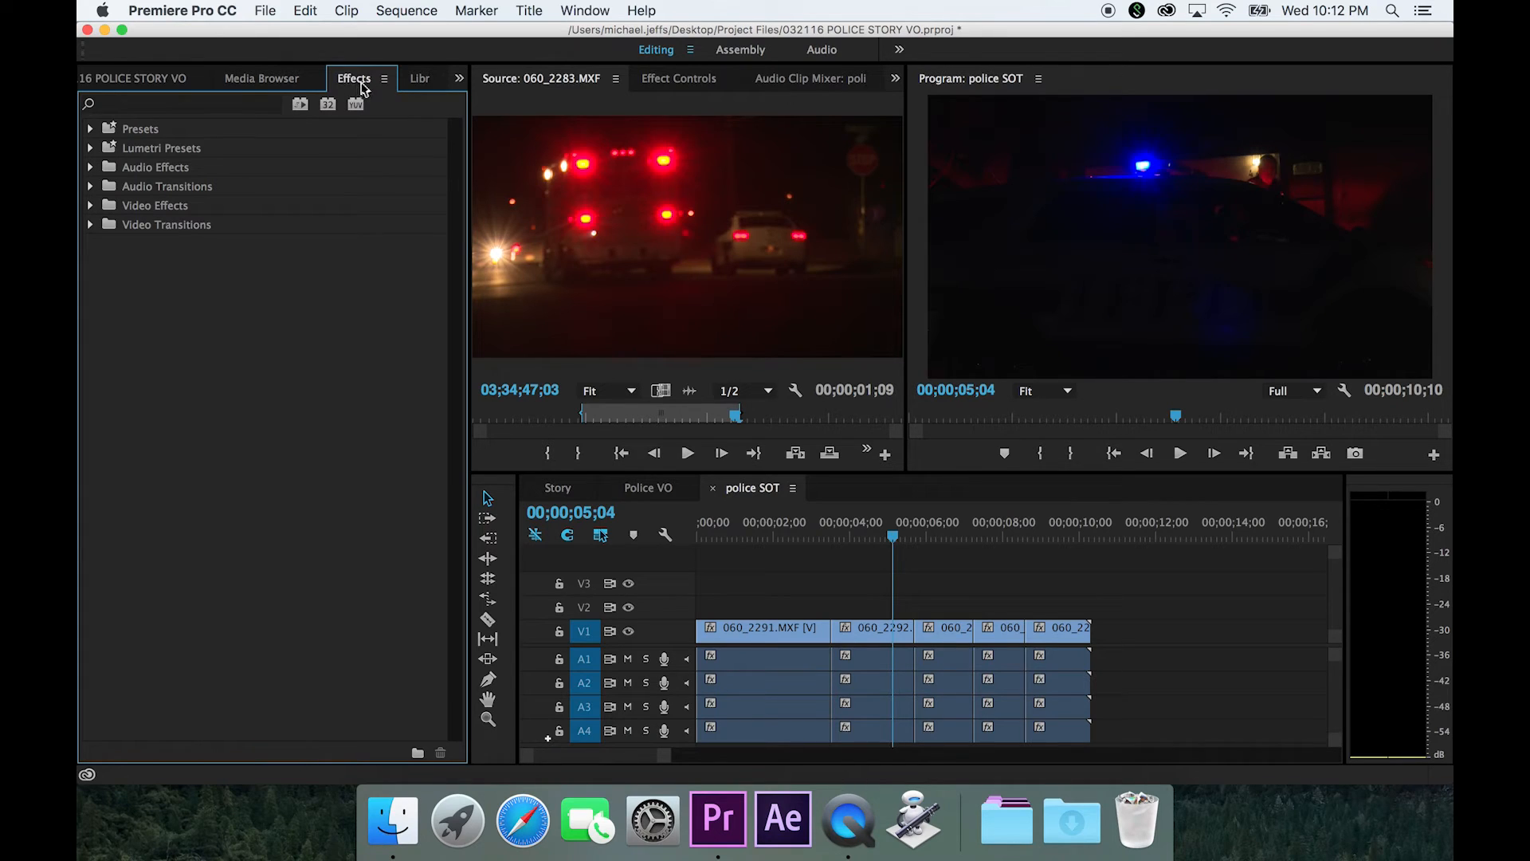
Step: Search the effects for "dissol" and apply Cross Dissolve to the cut between the first two V1 clips in police SOT
left_click(219, 104)
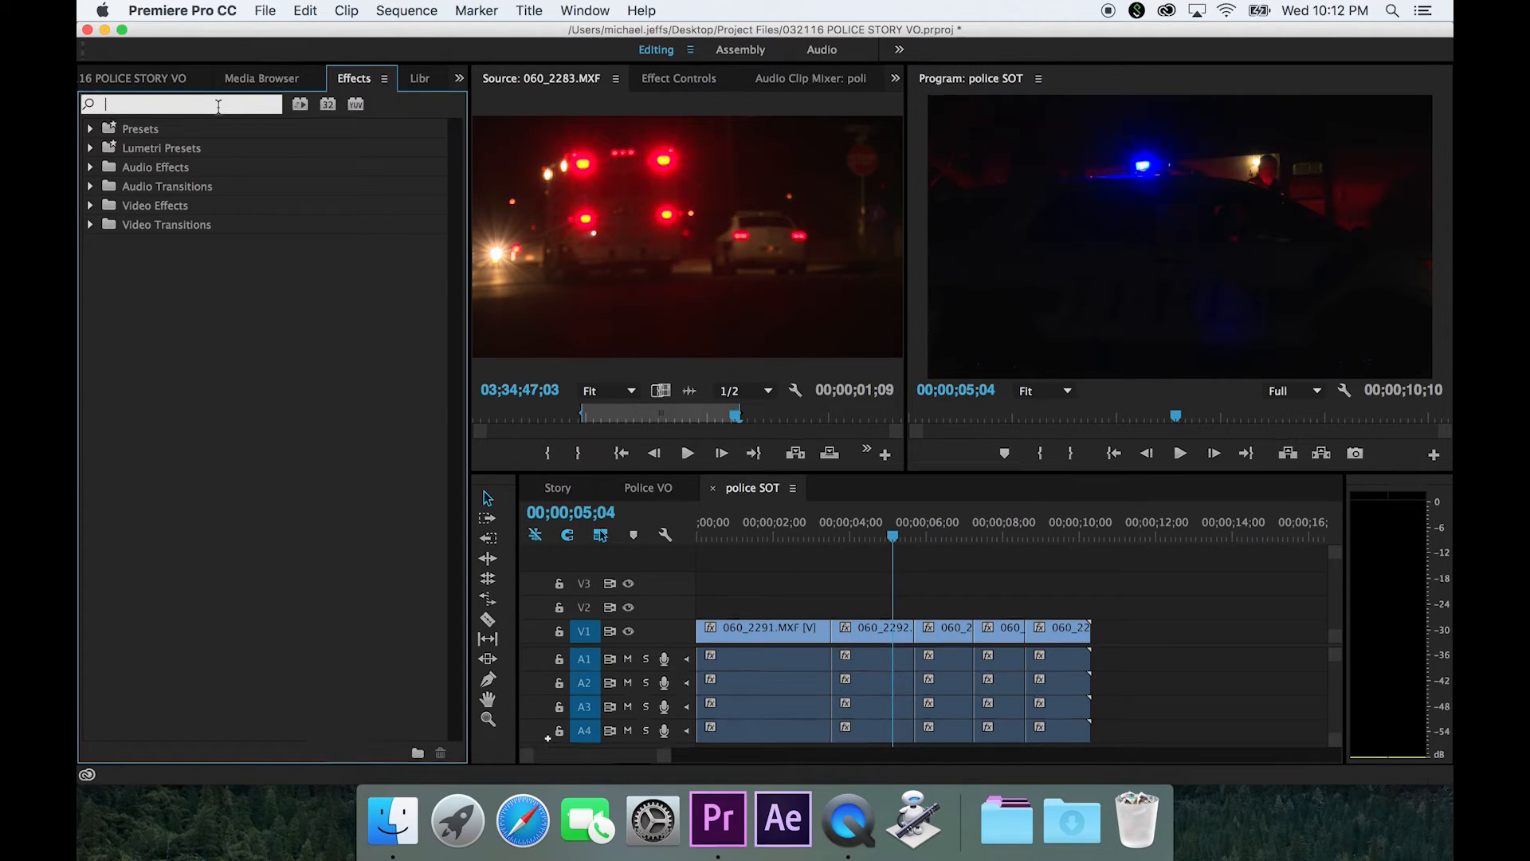
type("dissol")
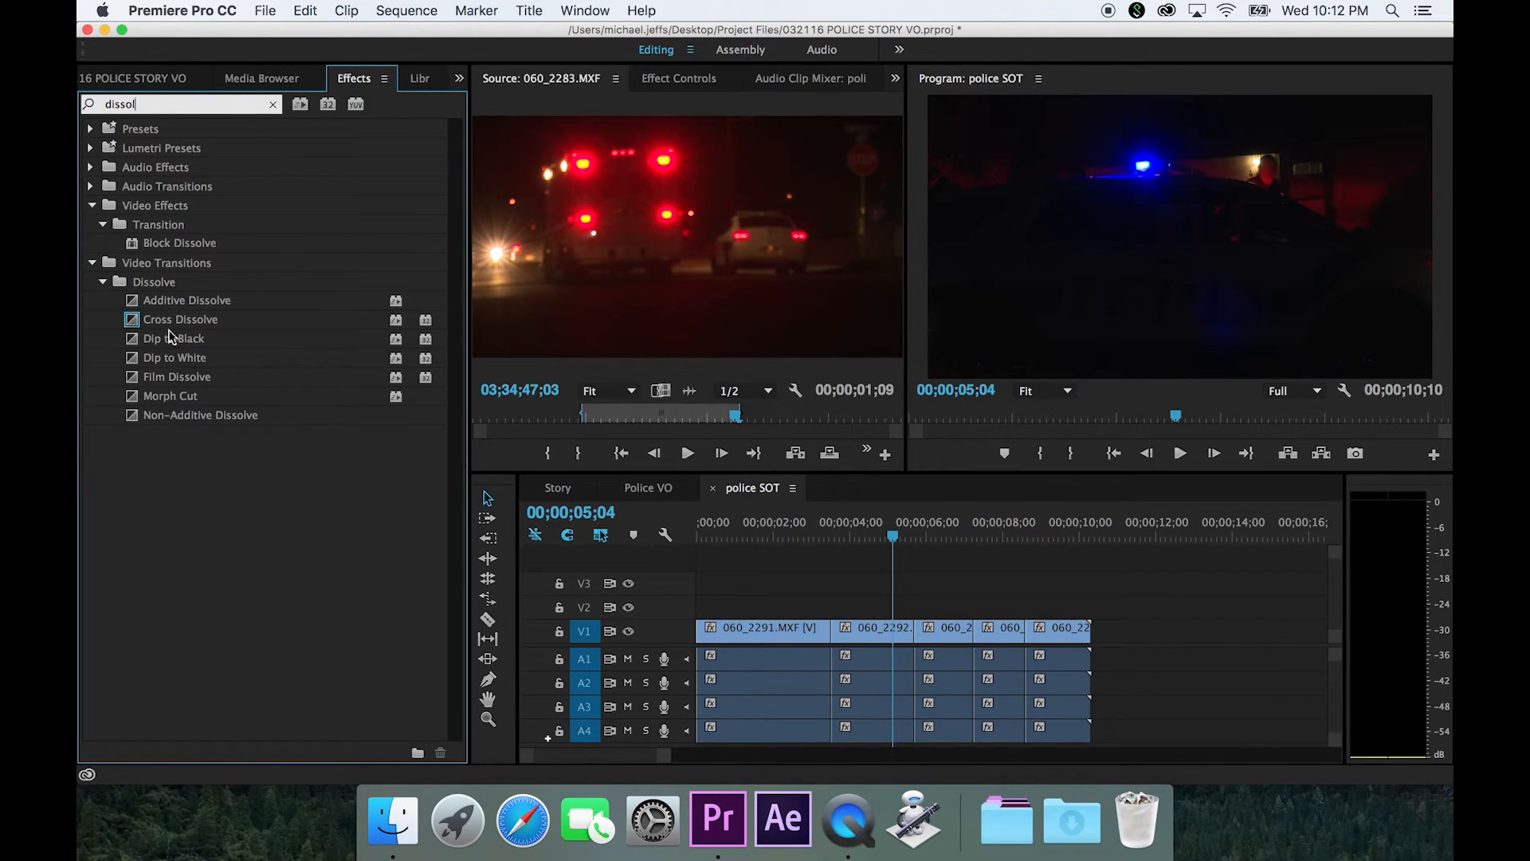
left_click(134, 322)
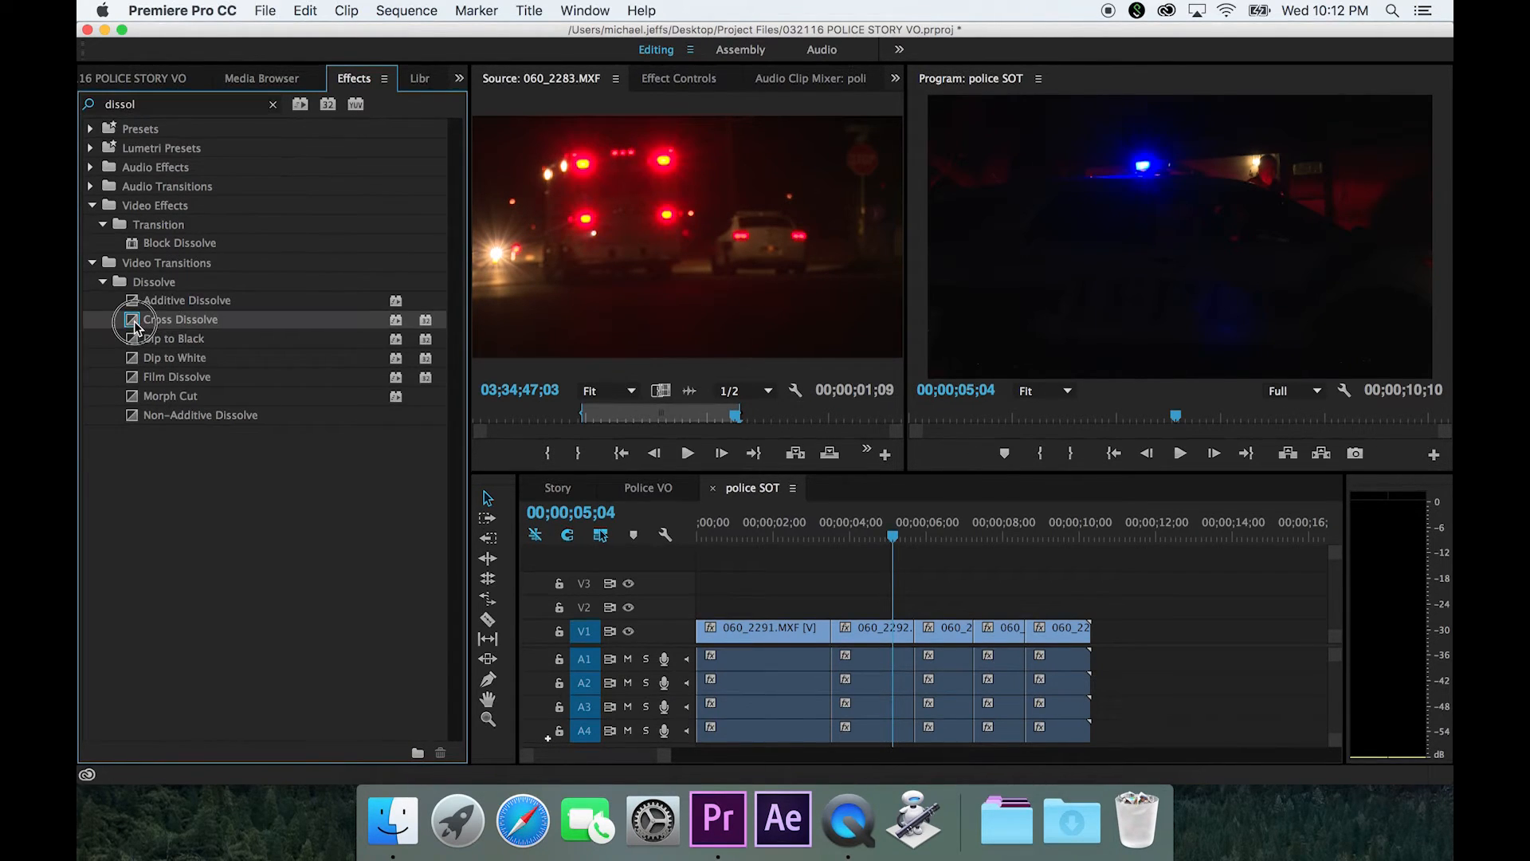
left_click_drag(134, 322, 832, 630)
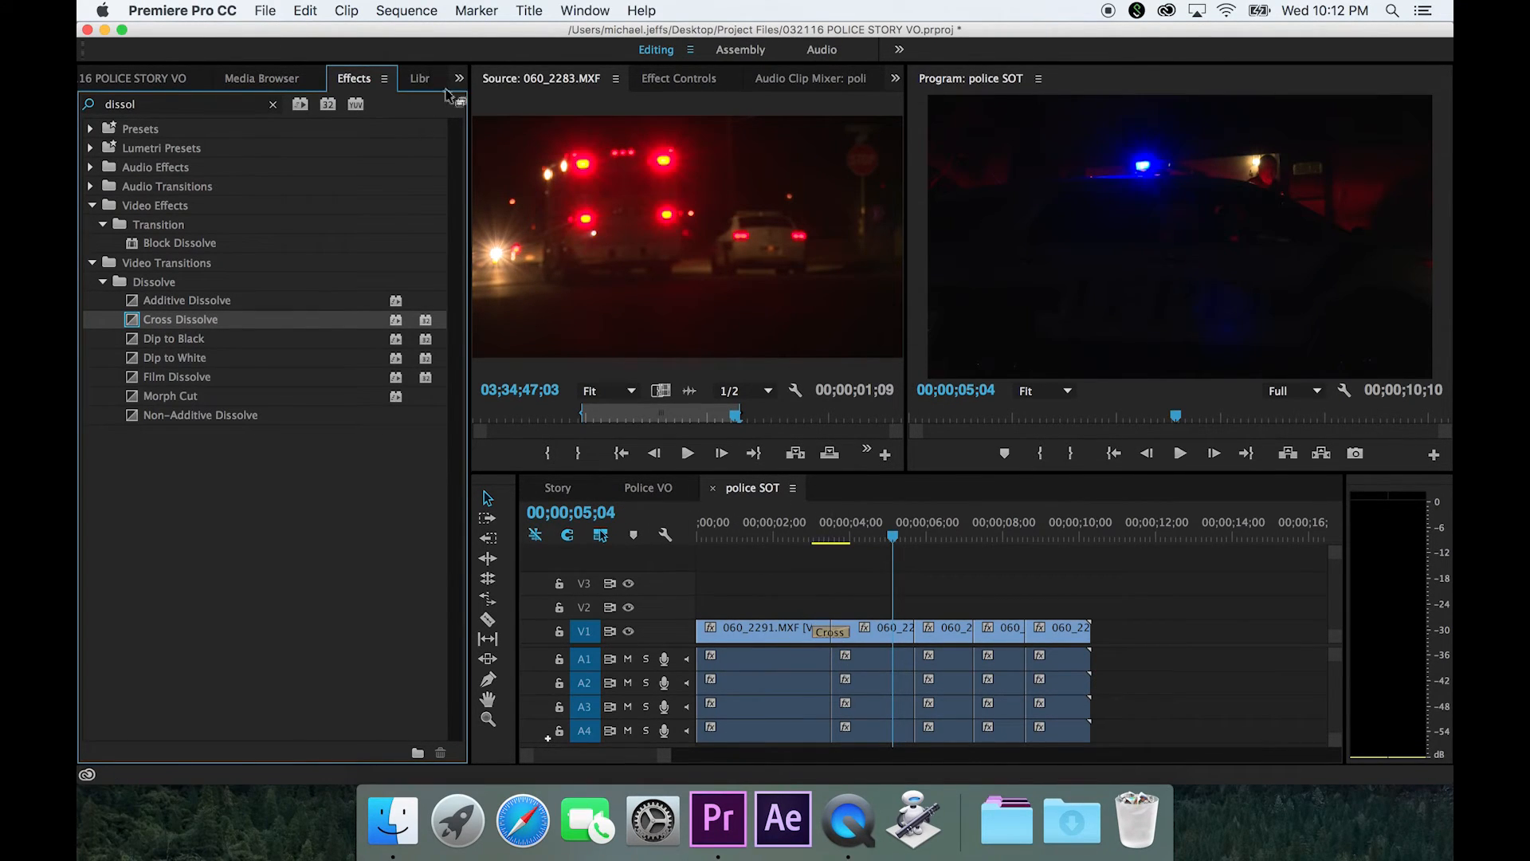
Step: Look through Libraries, Info, Markers and the edit History, and return to the project's item list
left_click(421, 79)
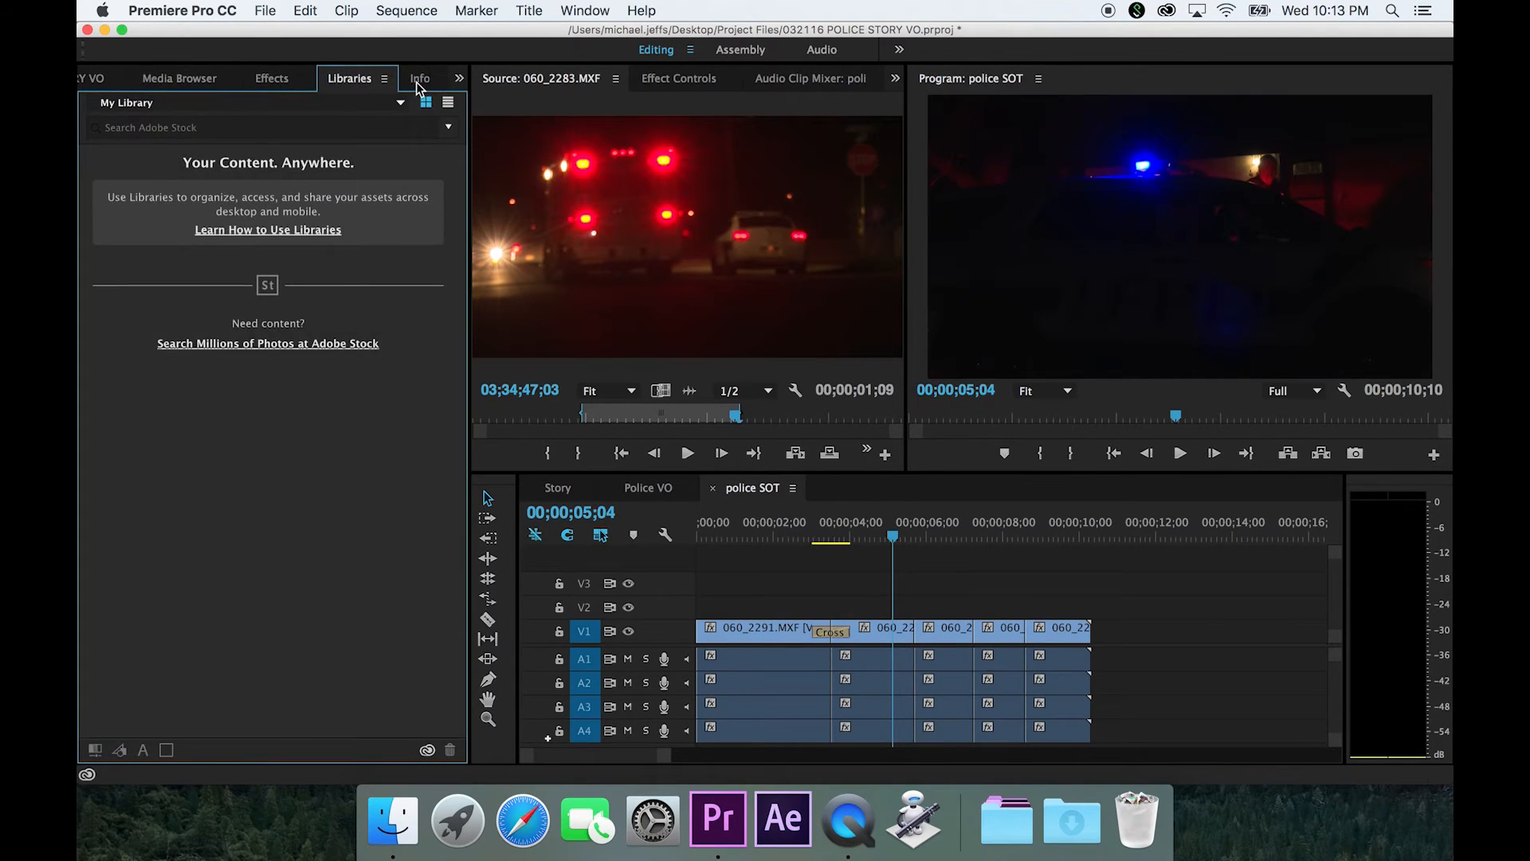
scroll(419, 86, "down", 3)
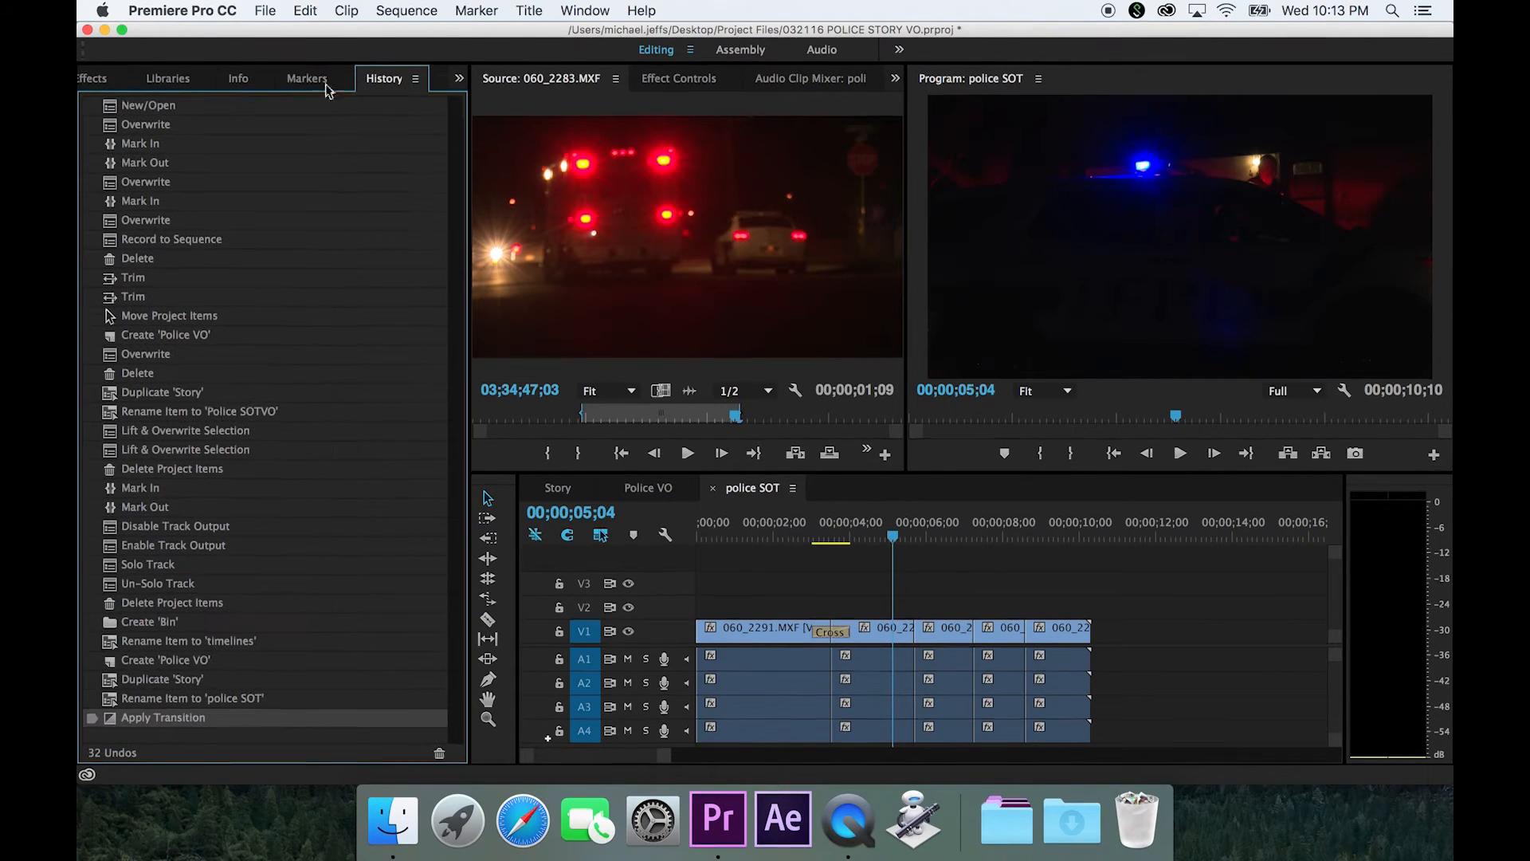
left_click(176, 83)
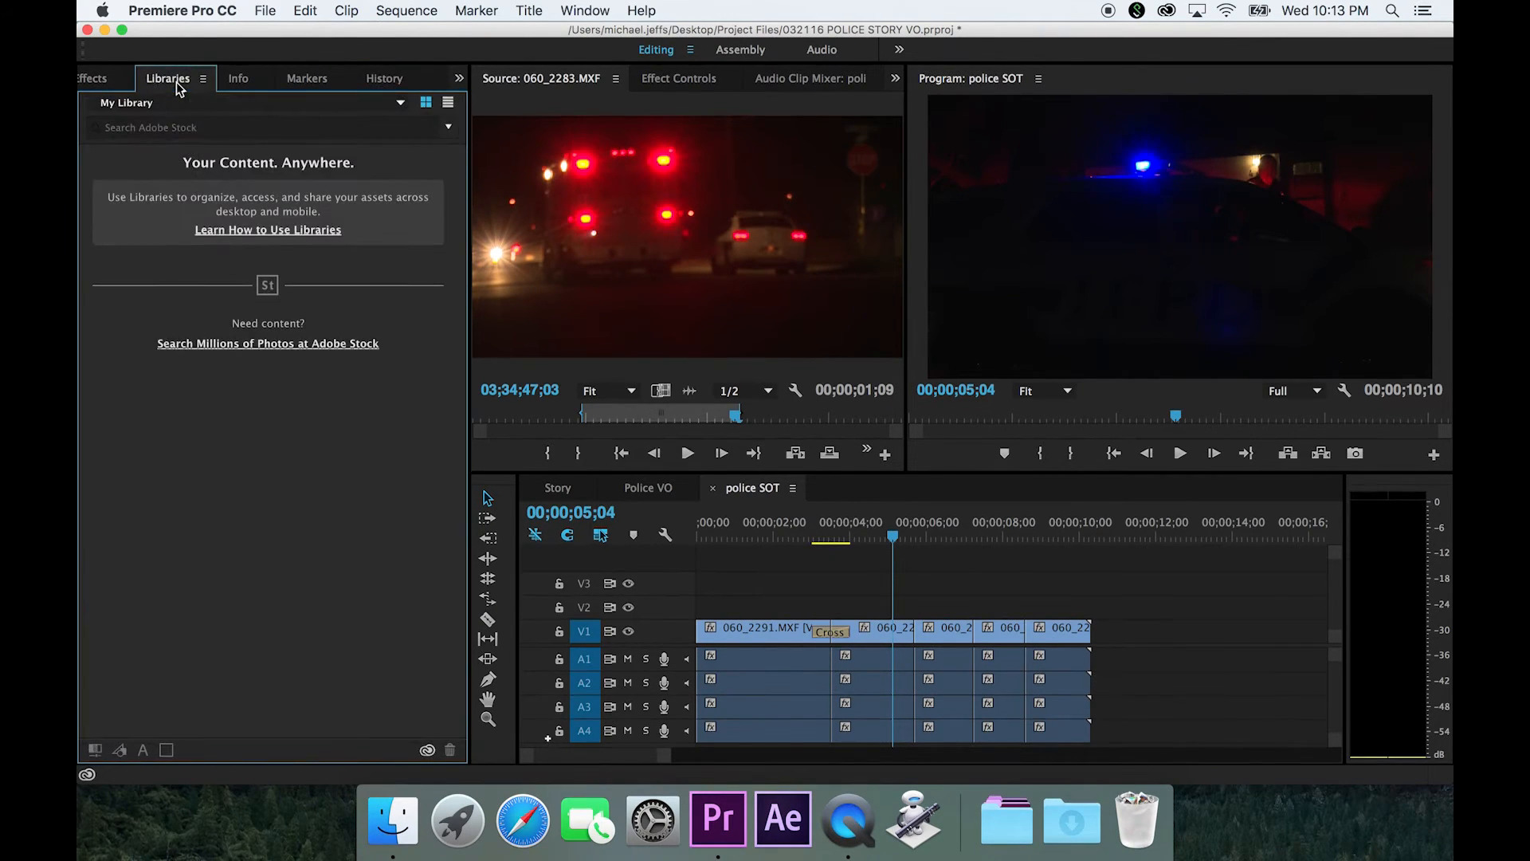
left_click(239, 83)
left_click(299, 83)
left_click(381, 83)
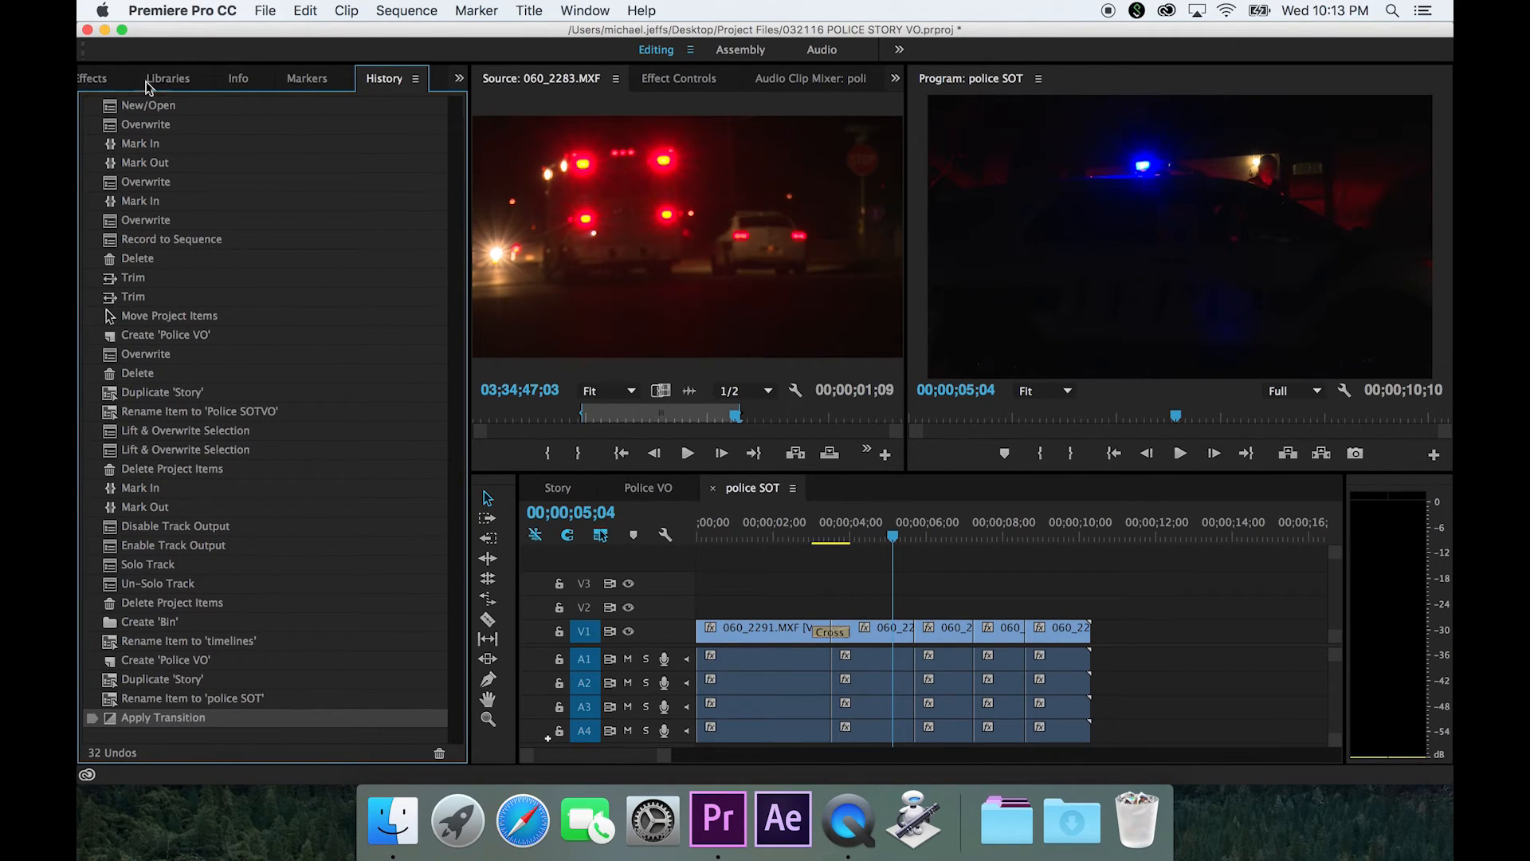
left_click(459, 81)
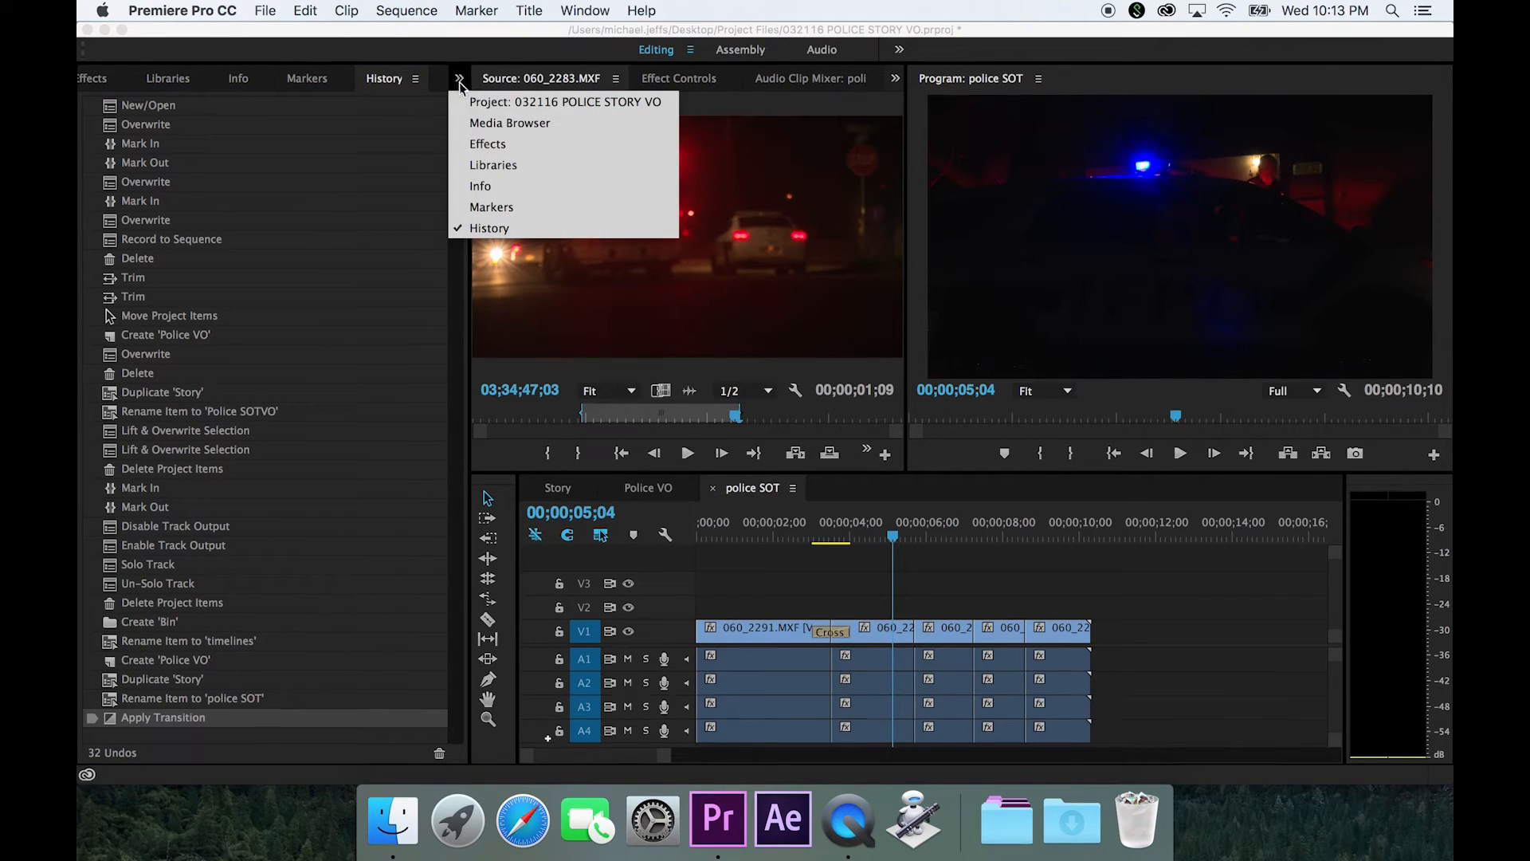
left_click(496, 107)
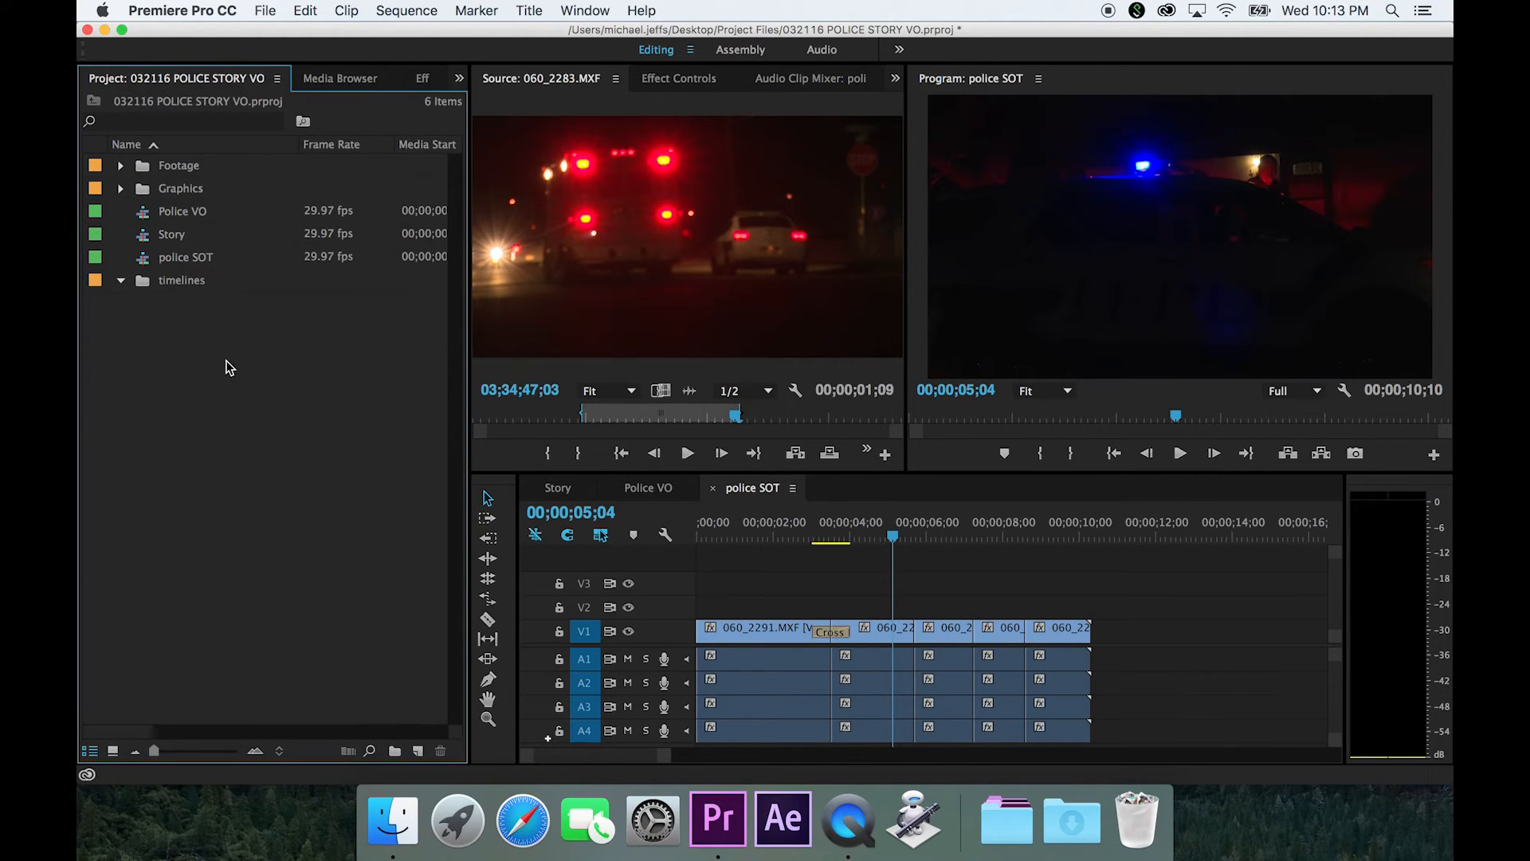
Step: Open 060_2287.MXF from the Footage bin in the source monitor and mark an In point at 03;35;12;01 after playing it
left_click(663, 188)
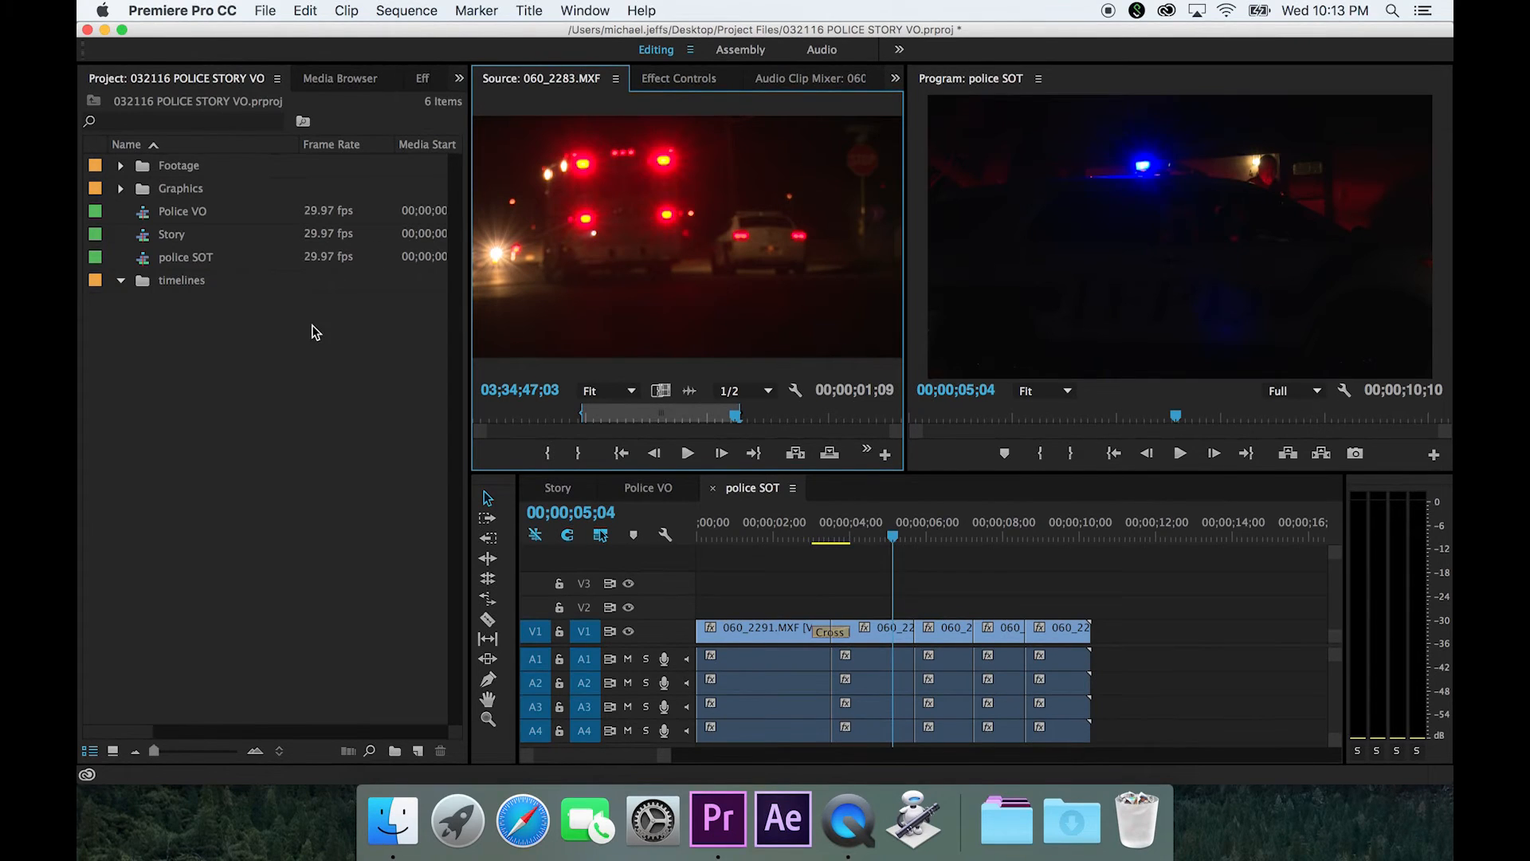
left_click(122, 166)
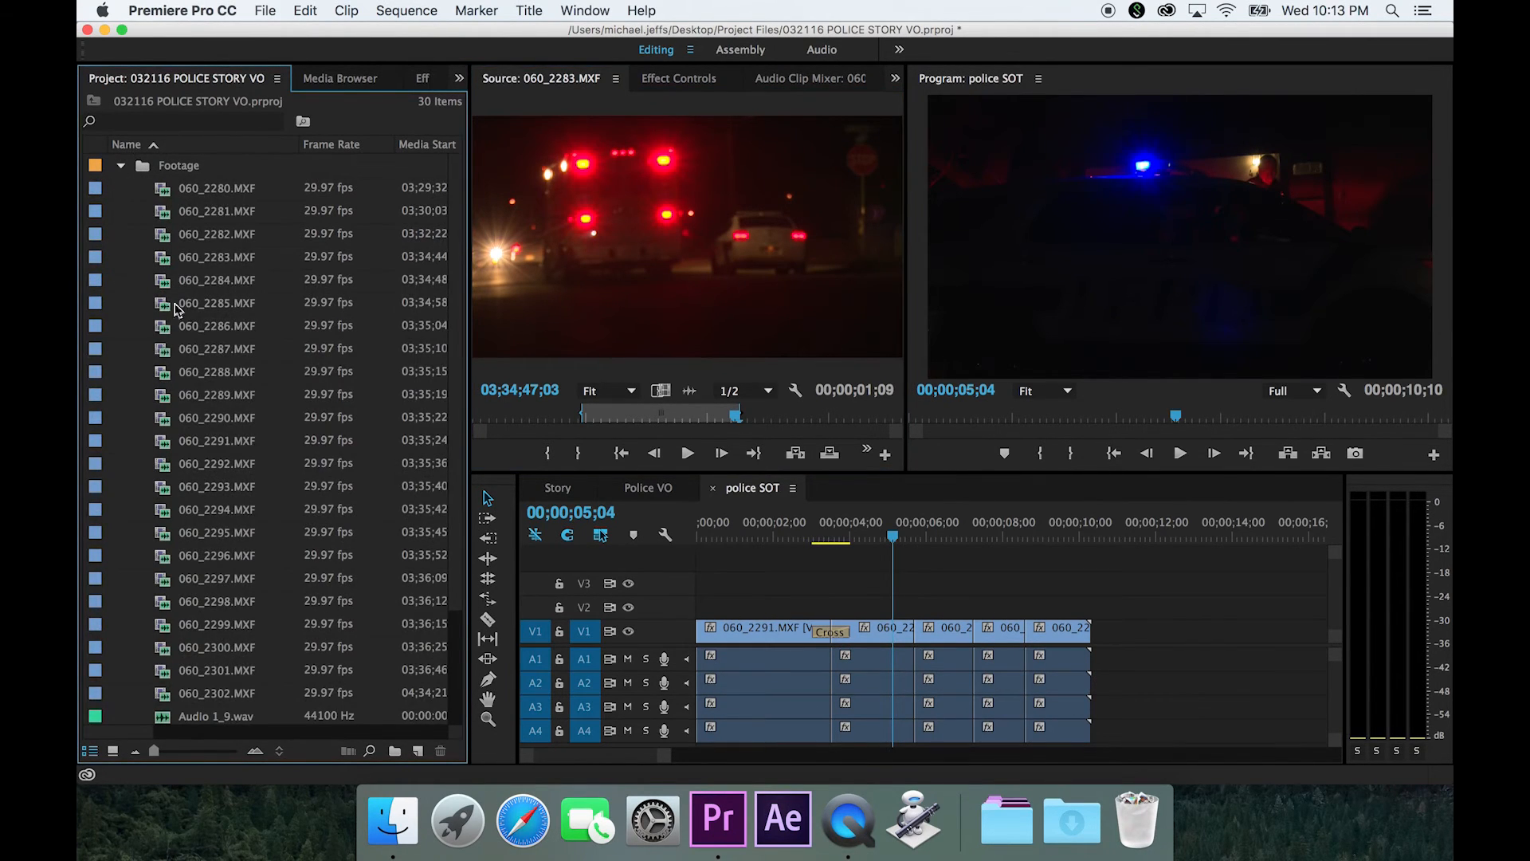
double_click(161, 352)
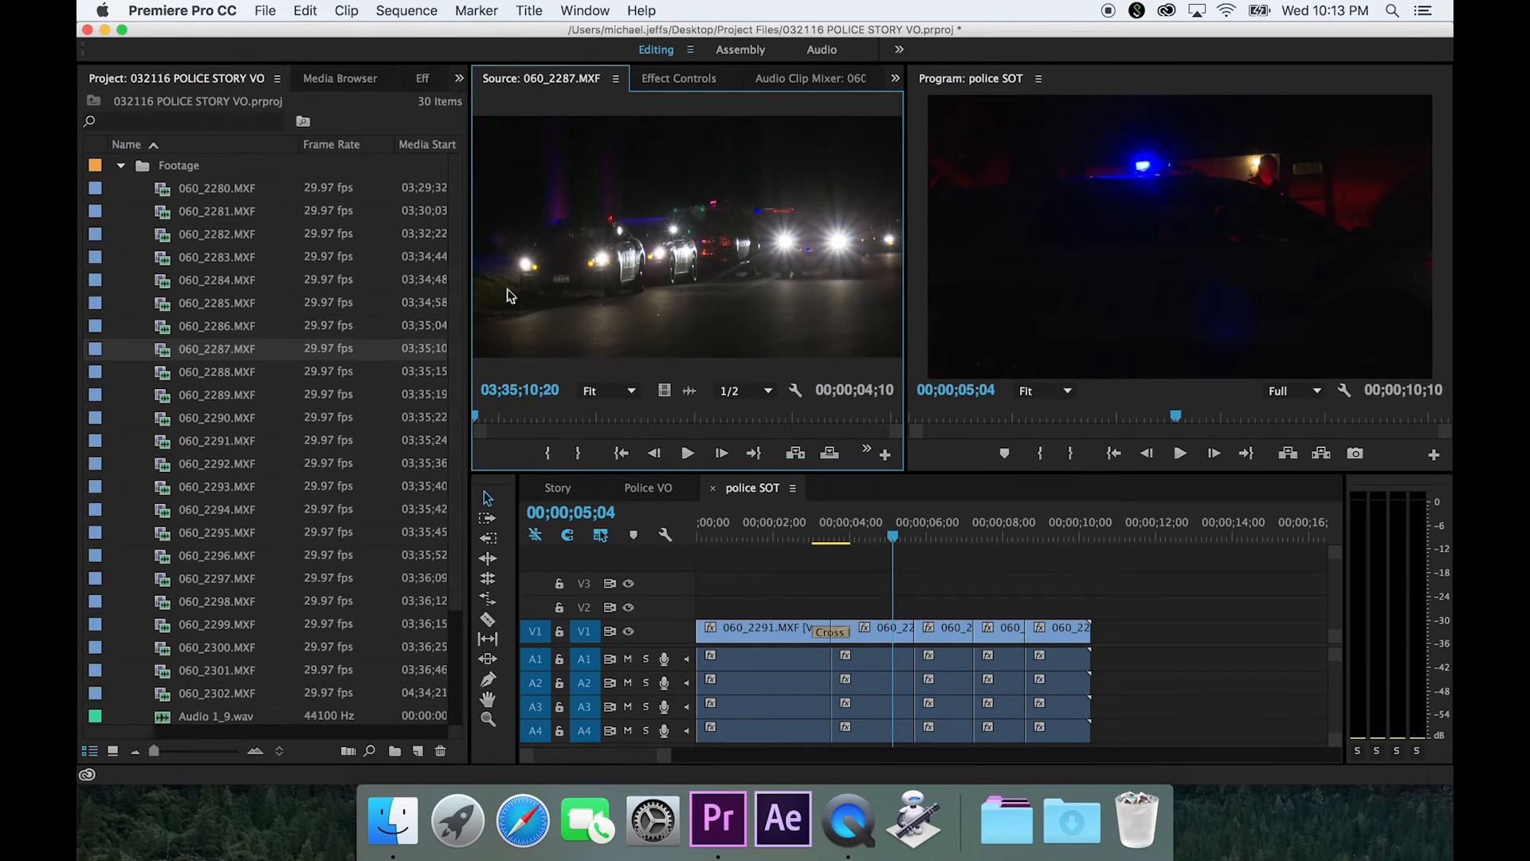
left_click_drag(517, 415, 484, 441)
key("space")
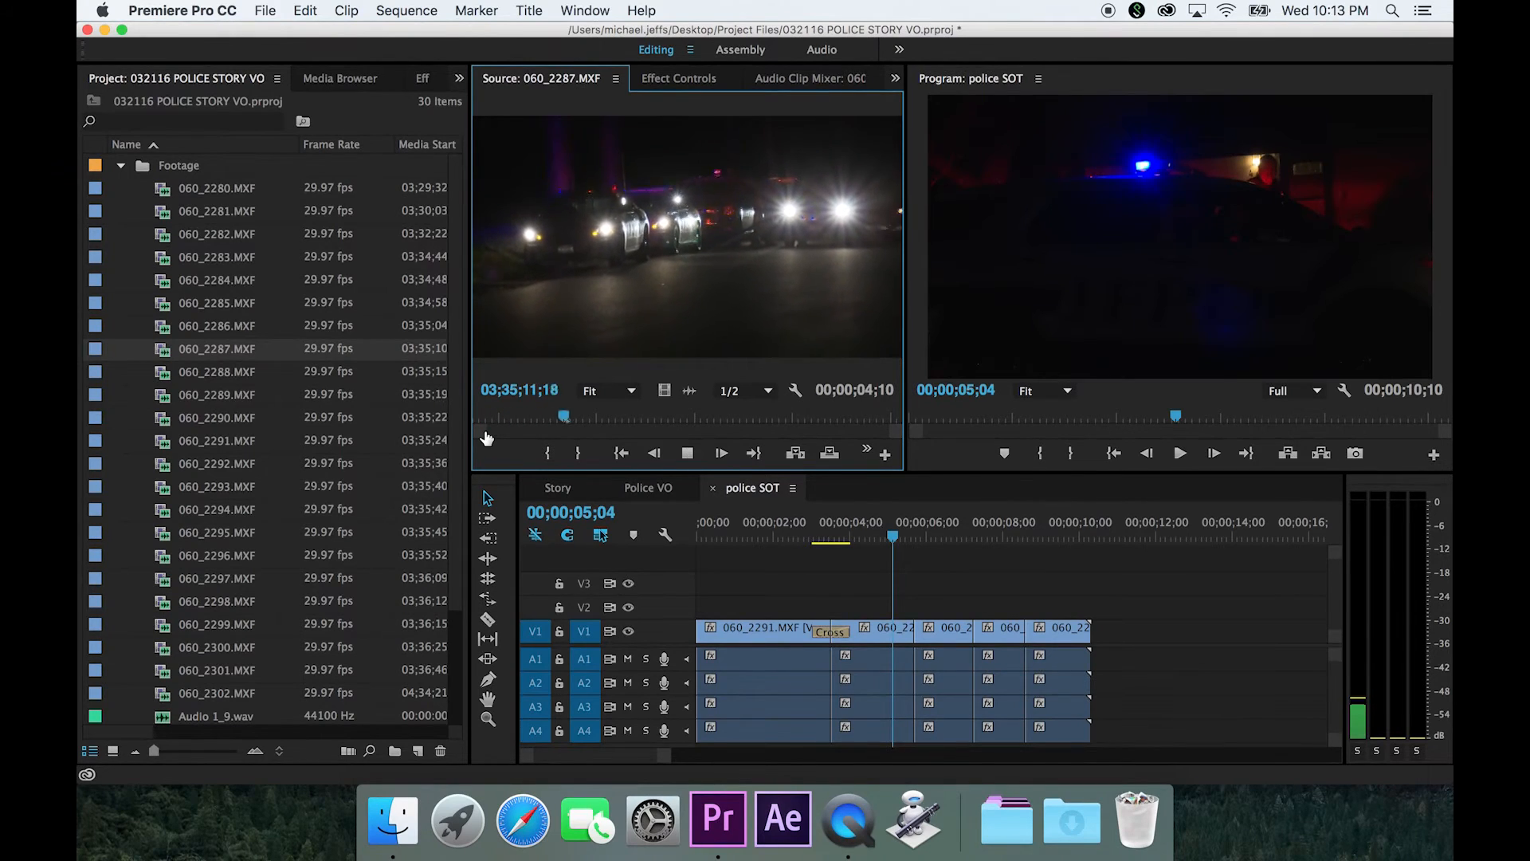
key("space")
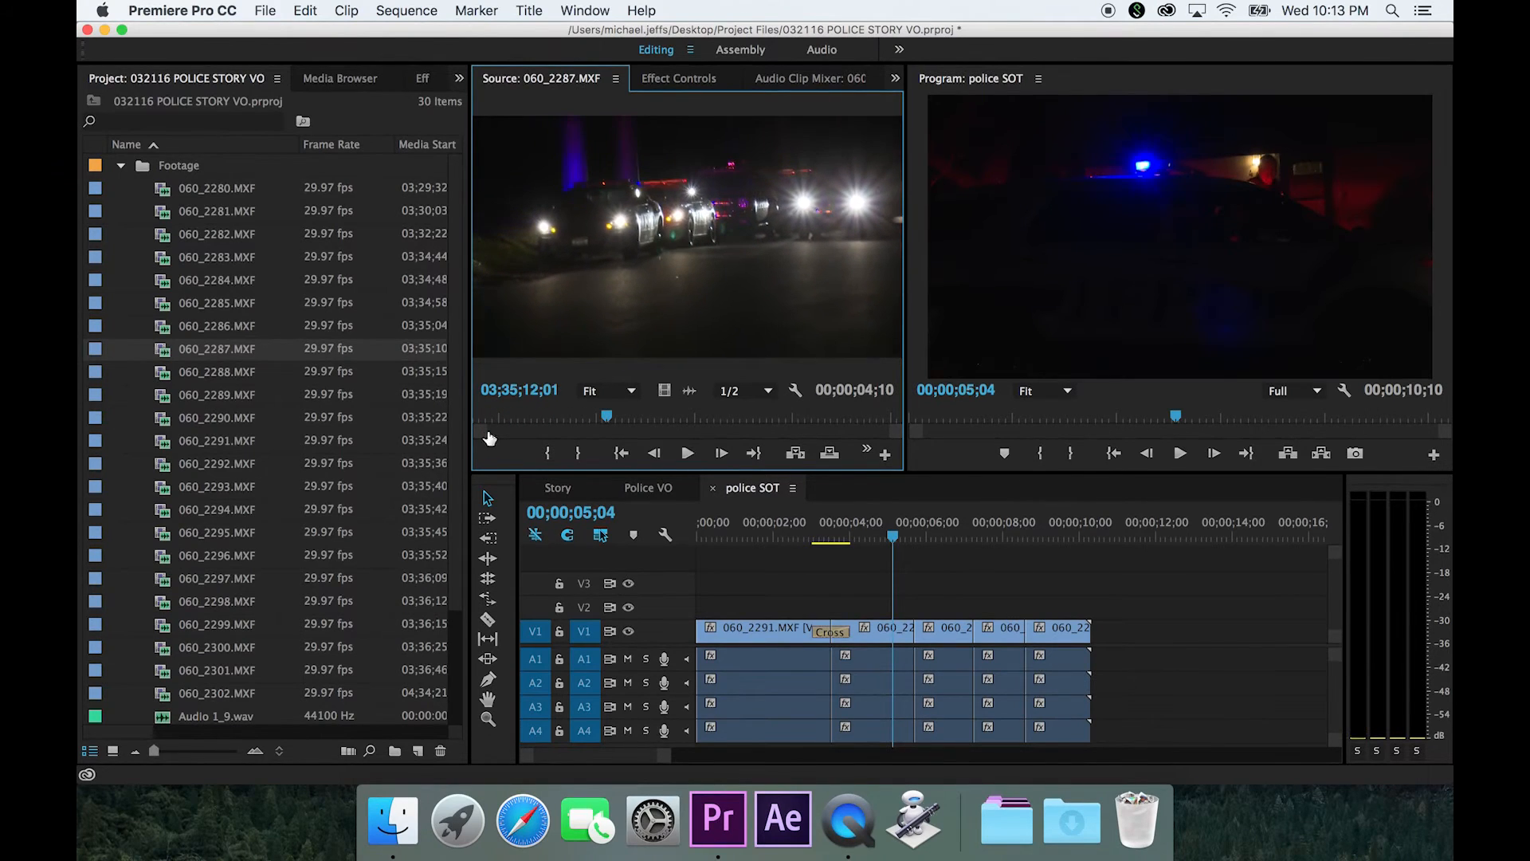
left_click(549, 454)
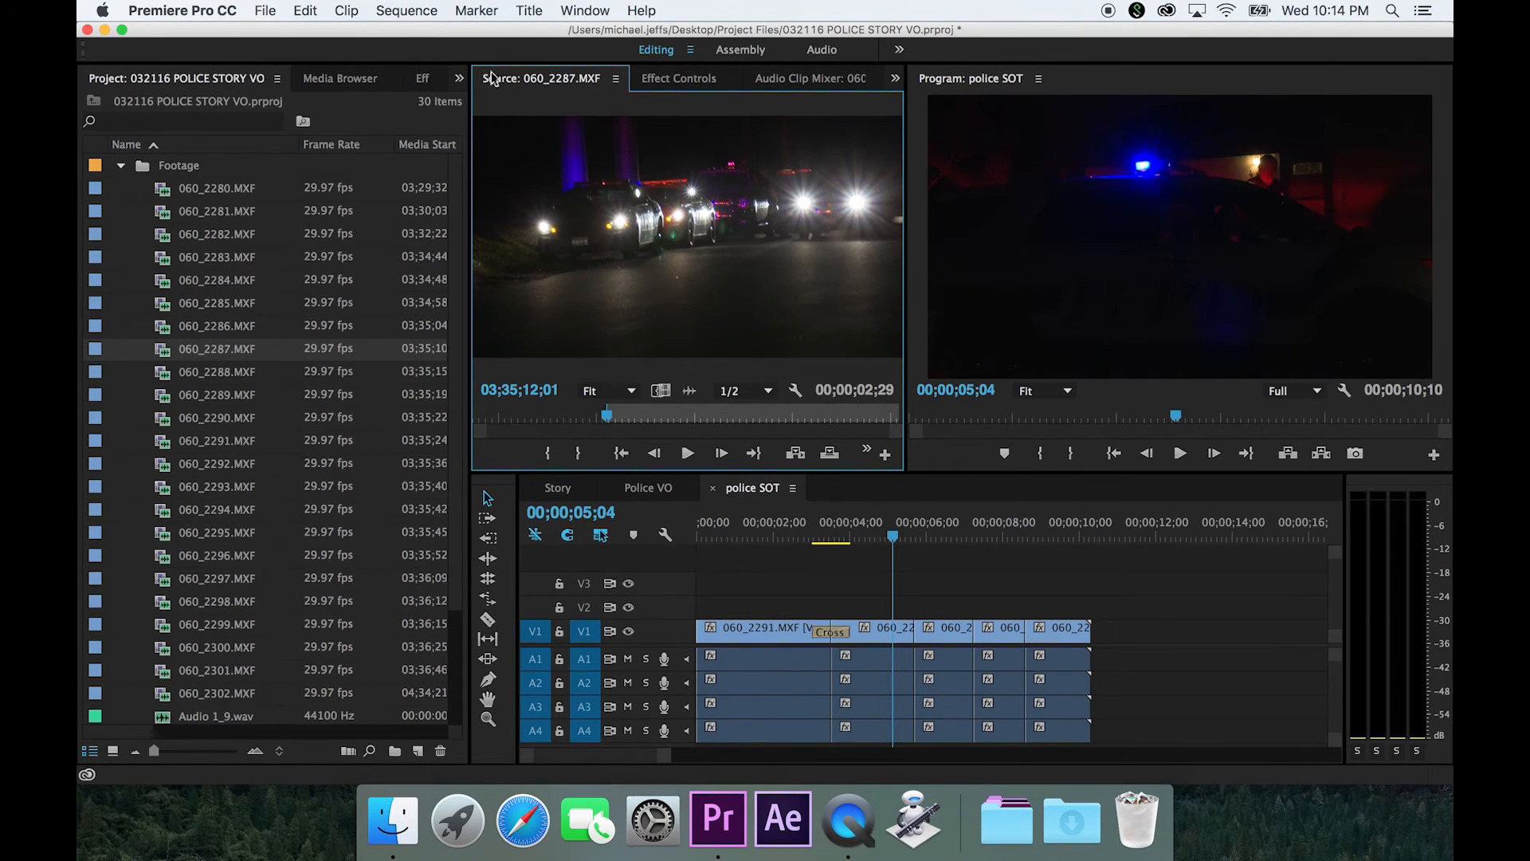
Step: Look at the Effect Controls, Audio Clip Mixer and Metadata for 060_2287.MXF, and return to its source view
left_click(677, 79)
left_click(772, 78)
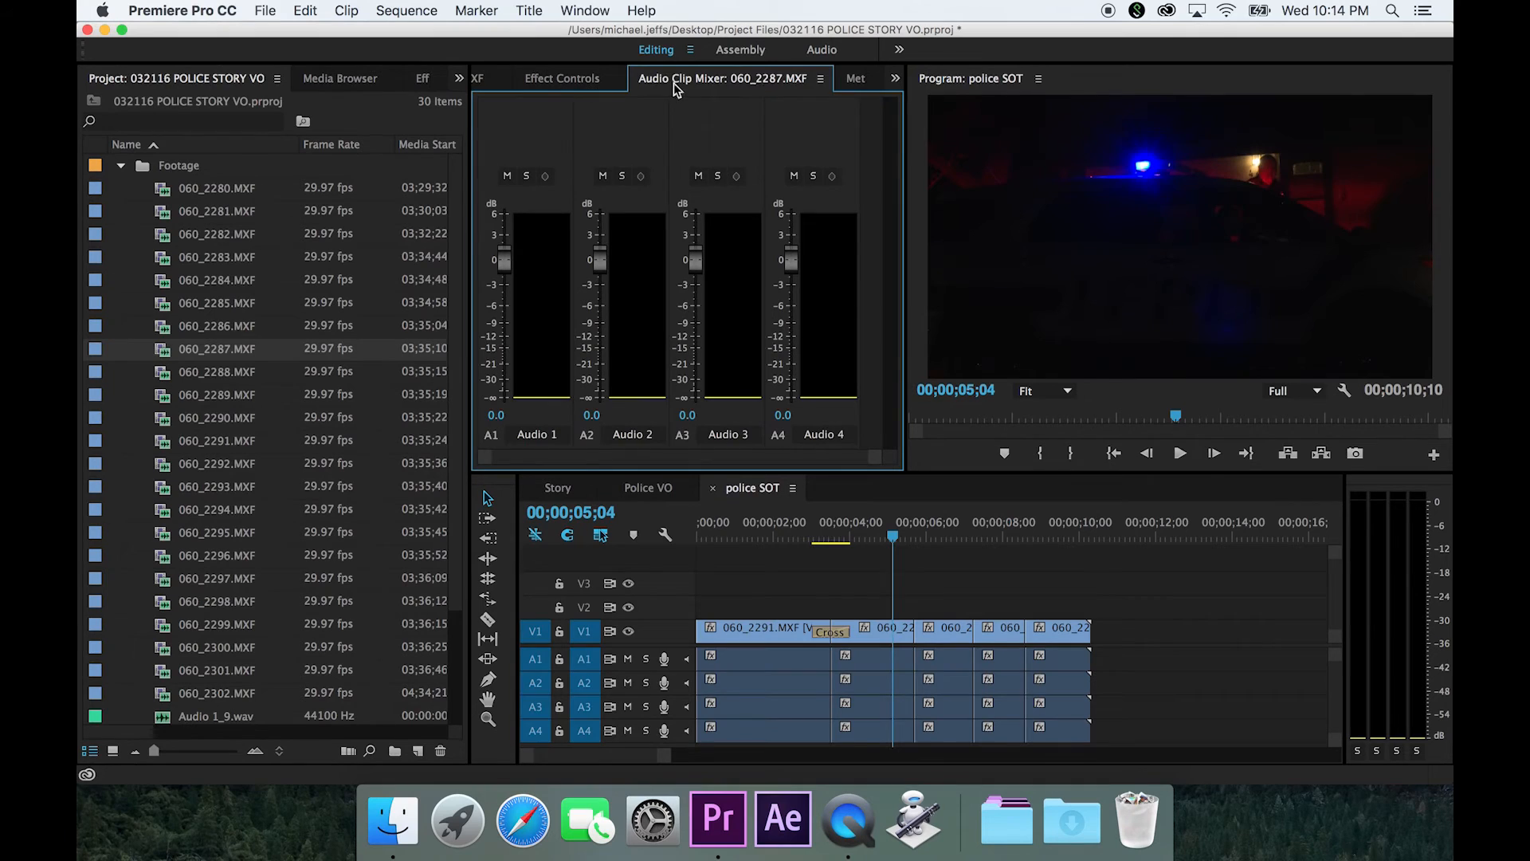
left_click(850, 79)
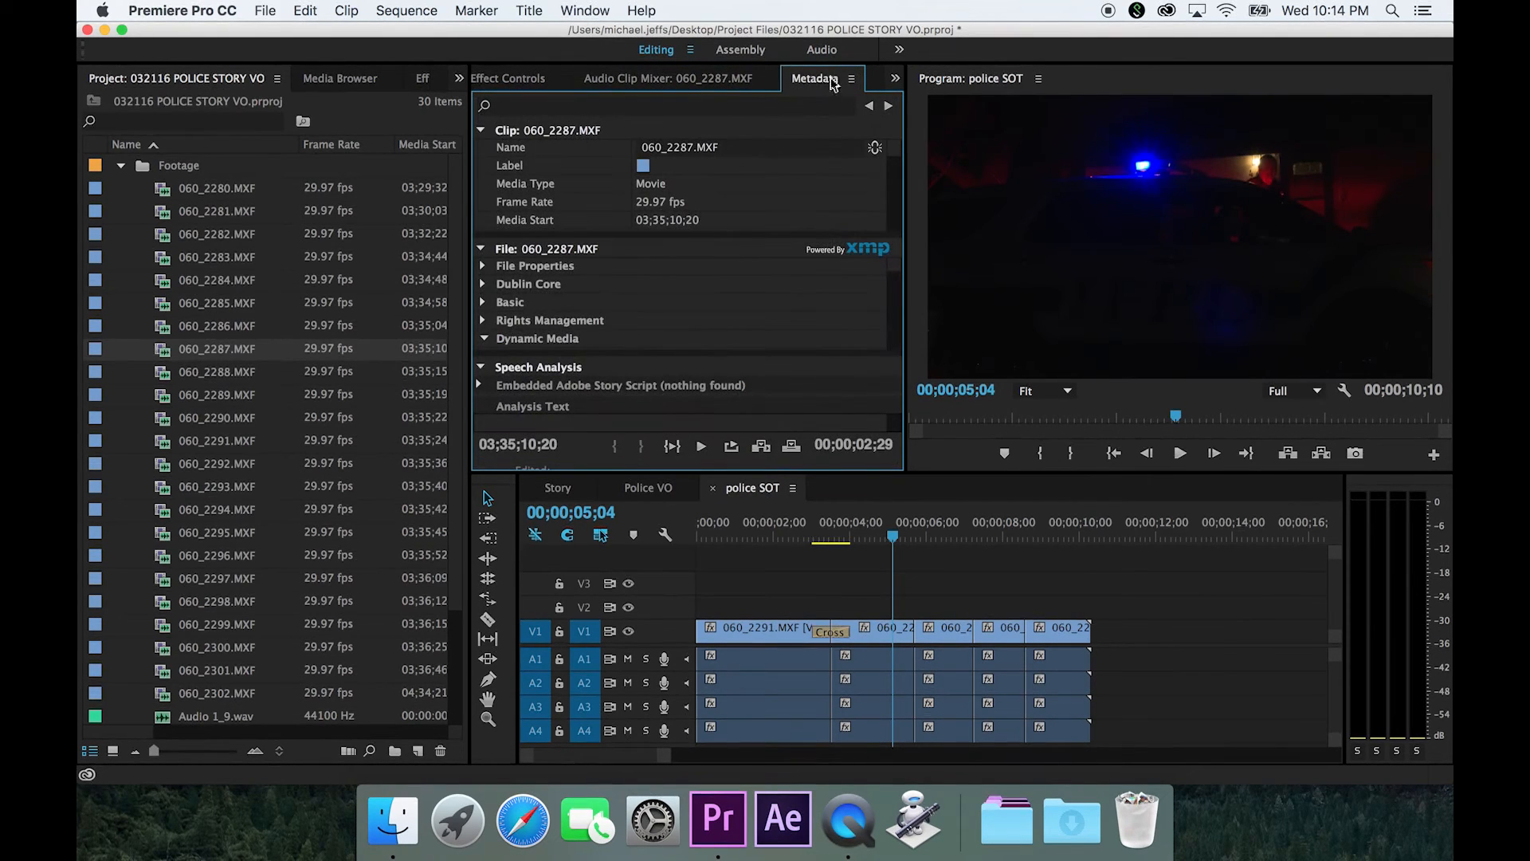
left_click(679, 79)
left_click(517, 80)
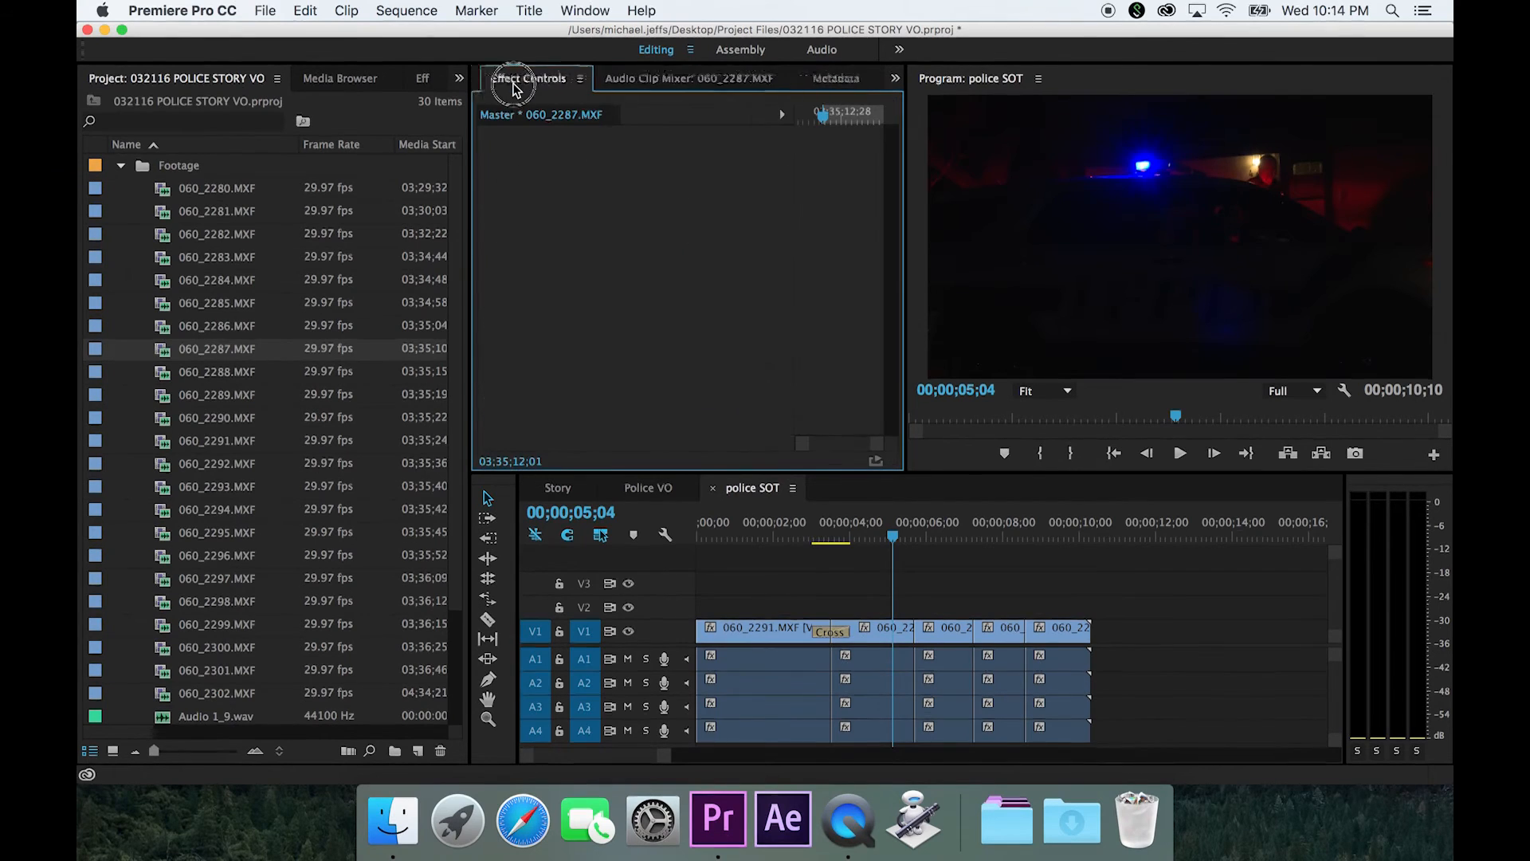
left_click(482, 83)
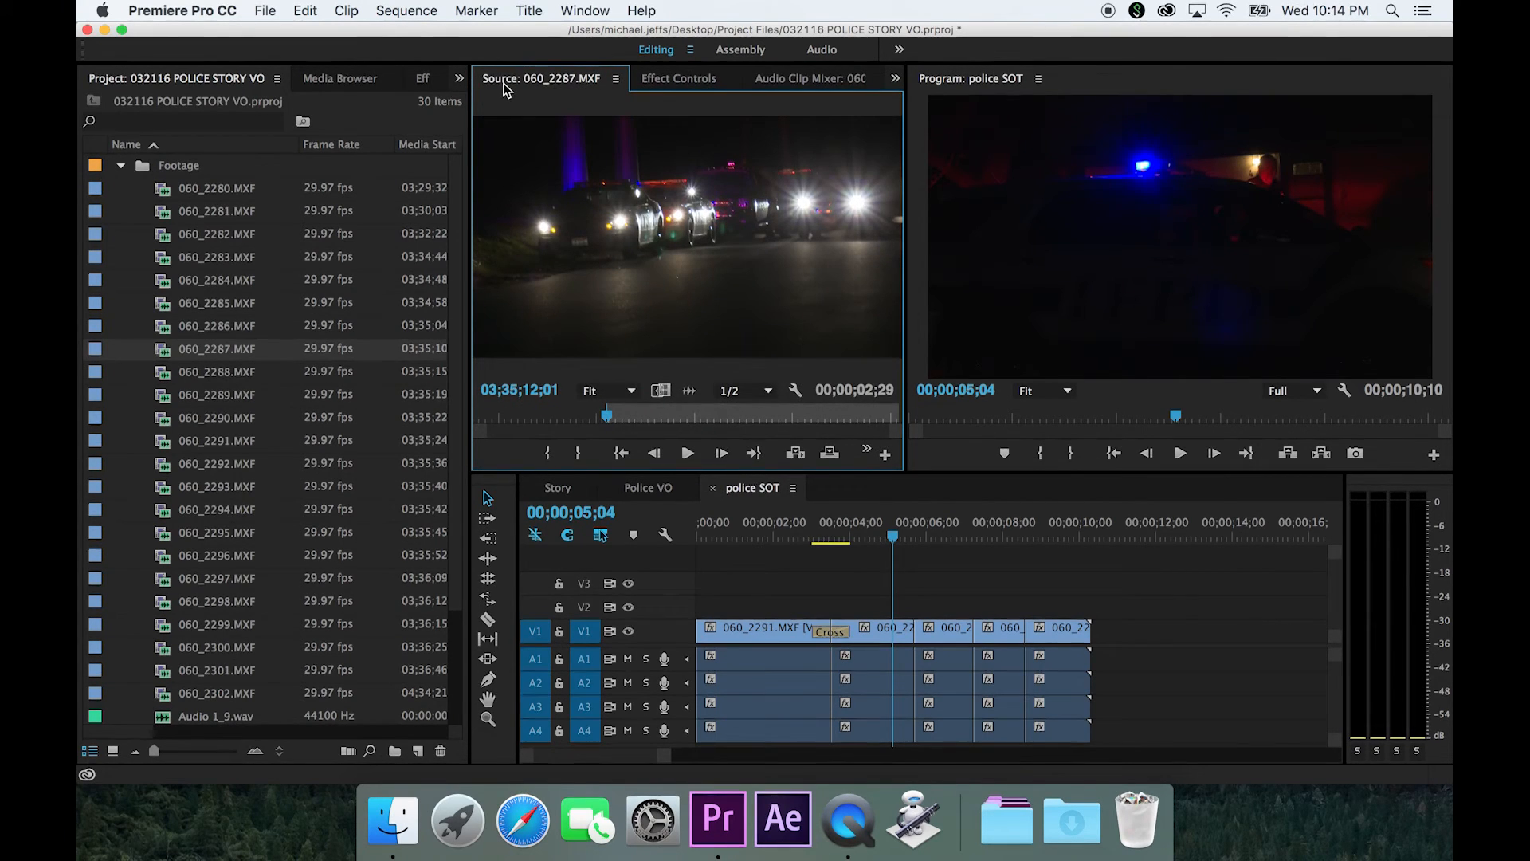
Step: Look at the program monitor and the timeline, and switch between the Police VO, Story and police SOT sequences, ending on police SOT
left_click(973, 251)
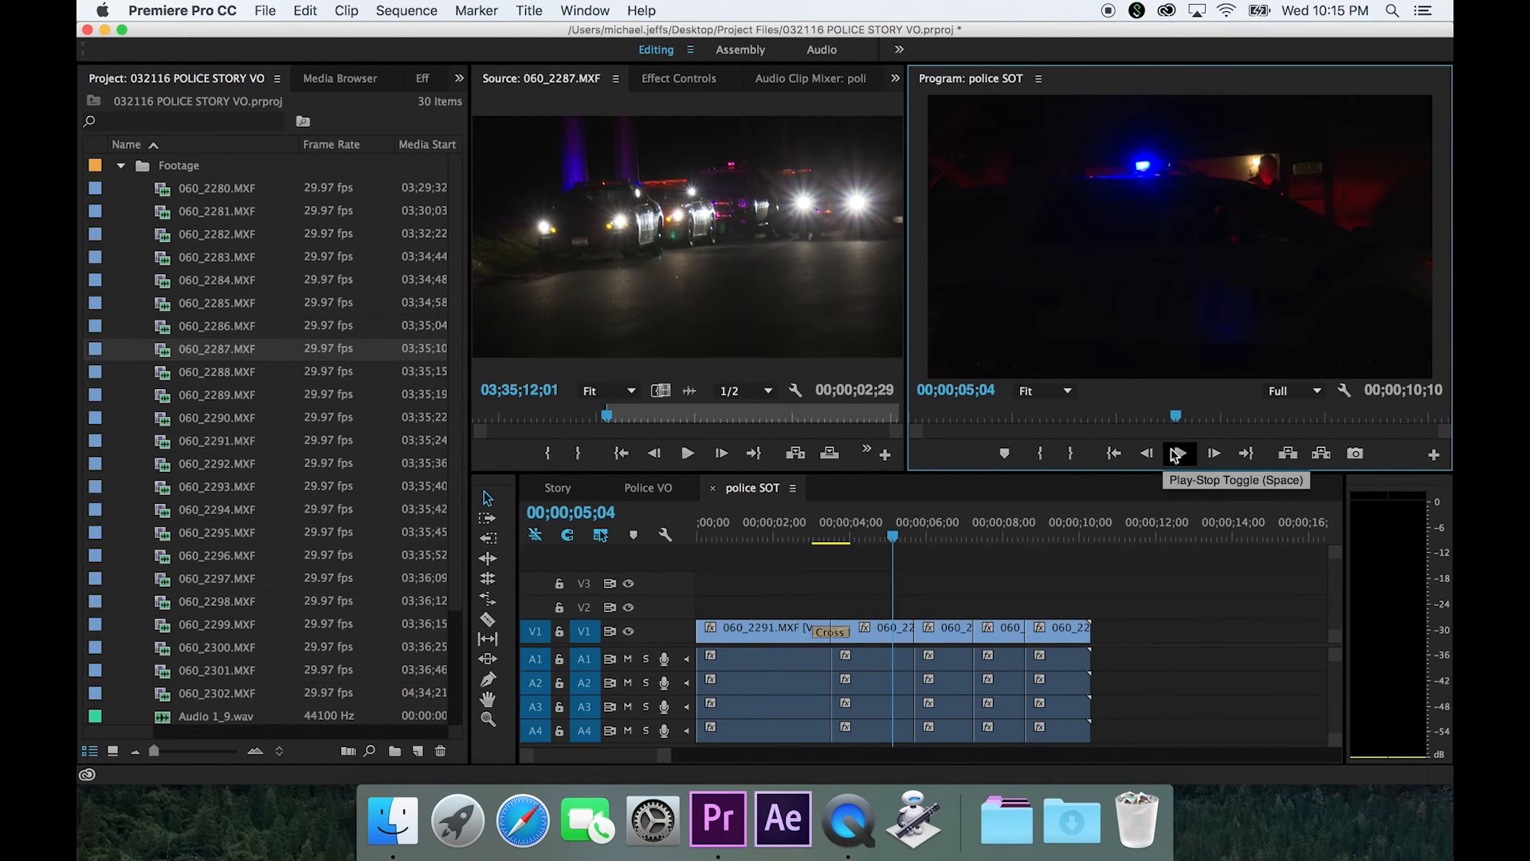
left_click(1144, 559)
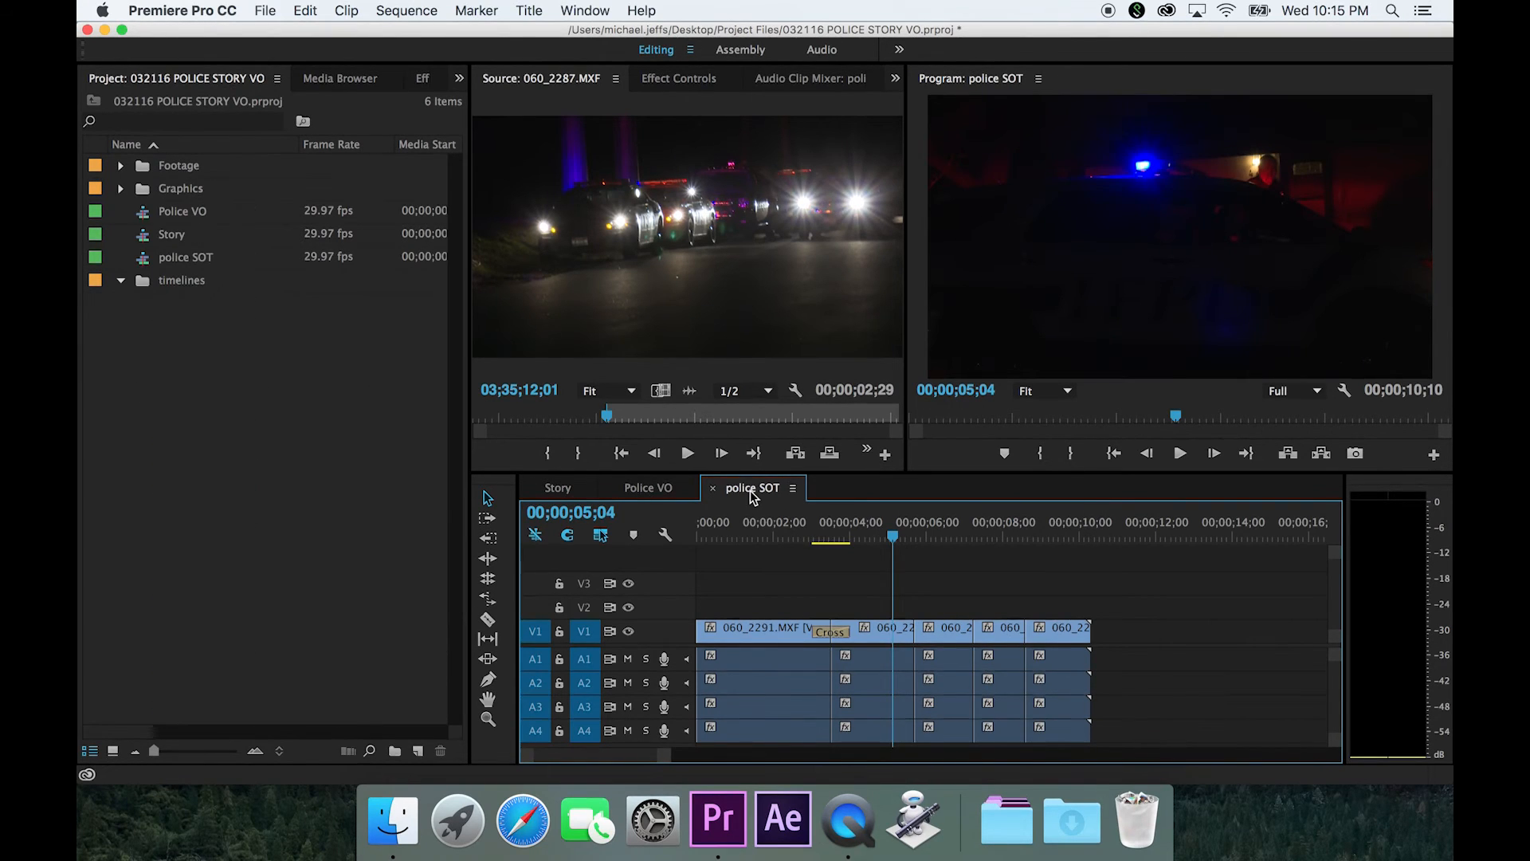
left_click(652, 489)
left_click(570, 494)
left_click(631, 489)
left_click(749, 490)
left_click(649, 488)
left_click(562, 488)
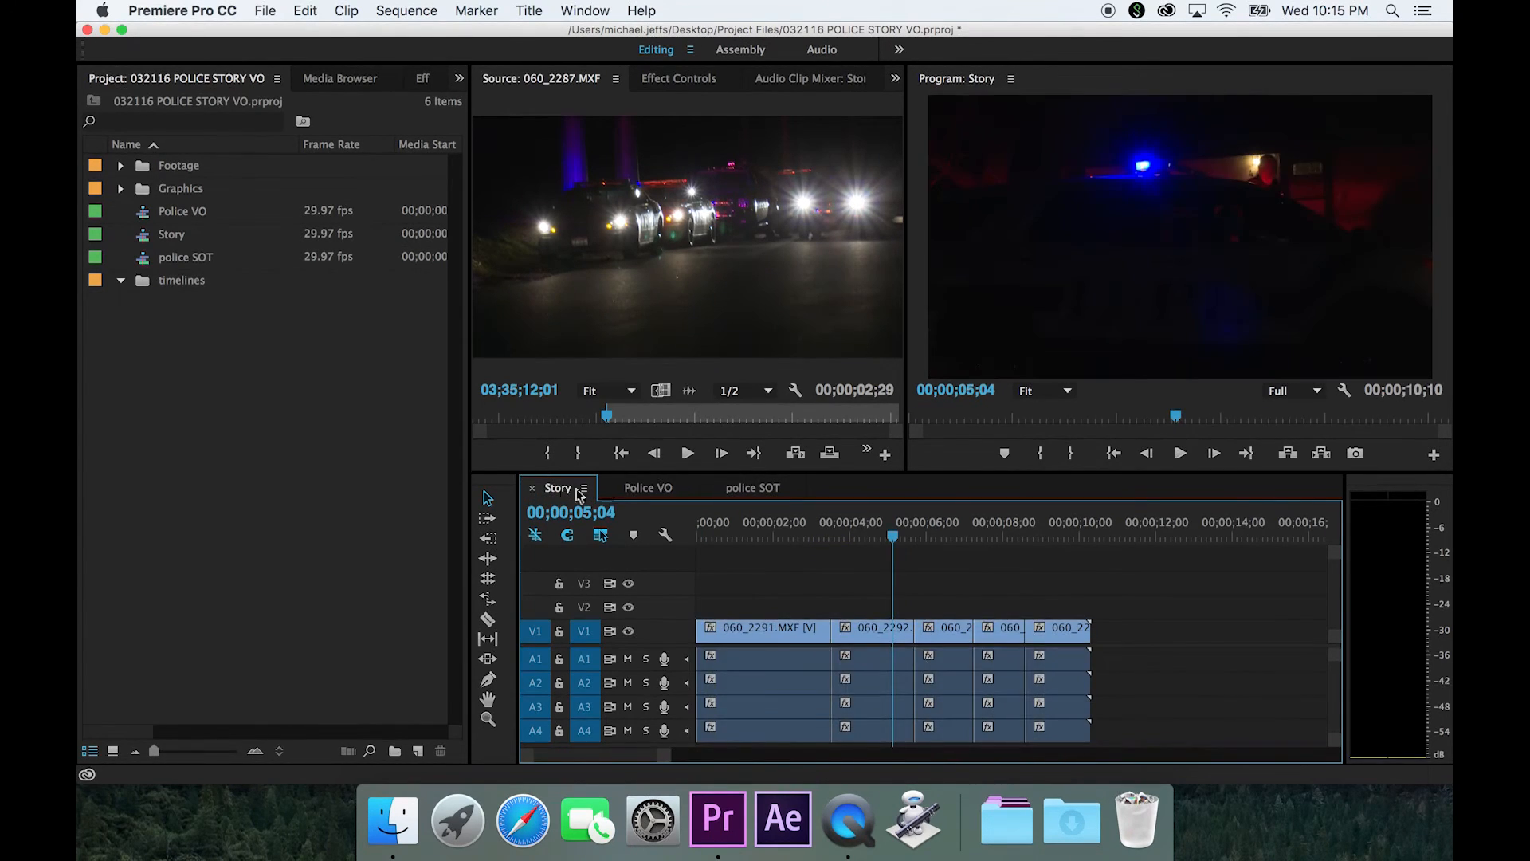
left_click(664, 492)
left_click(766, 495)
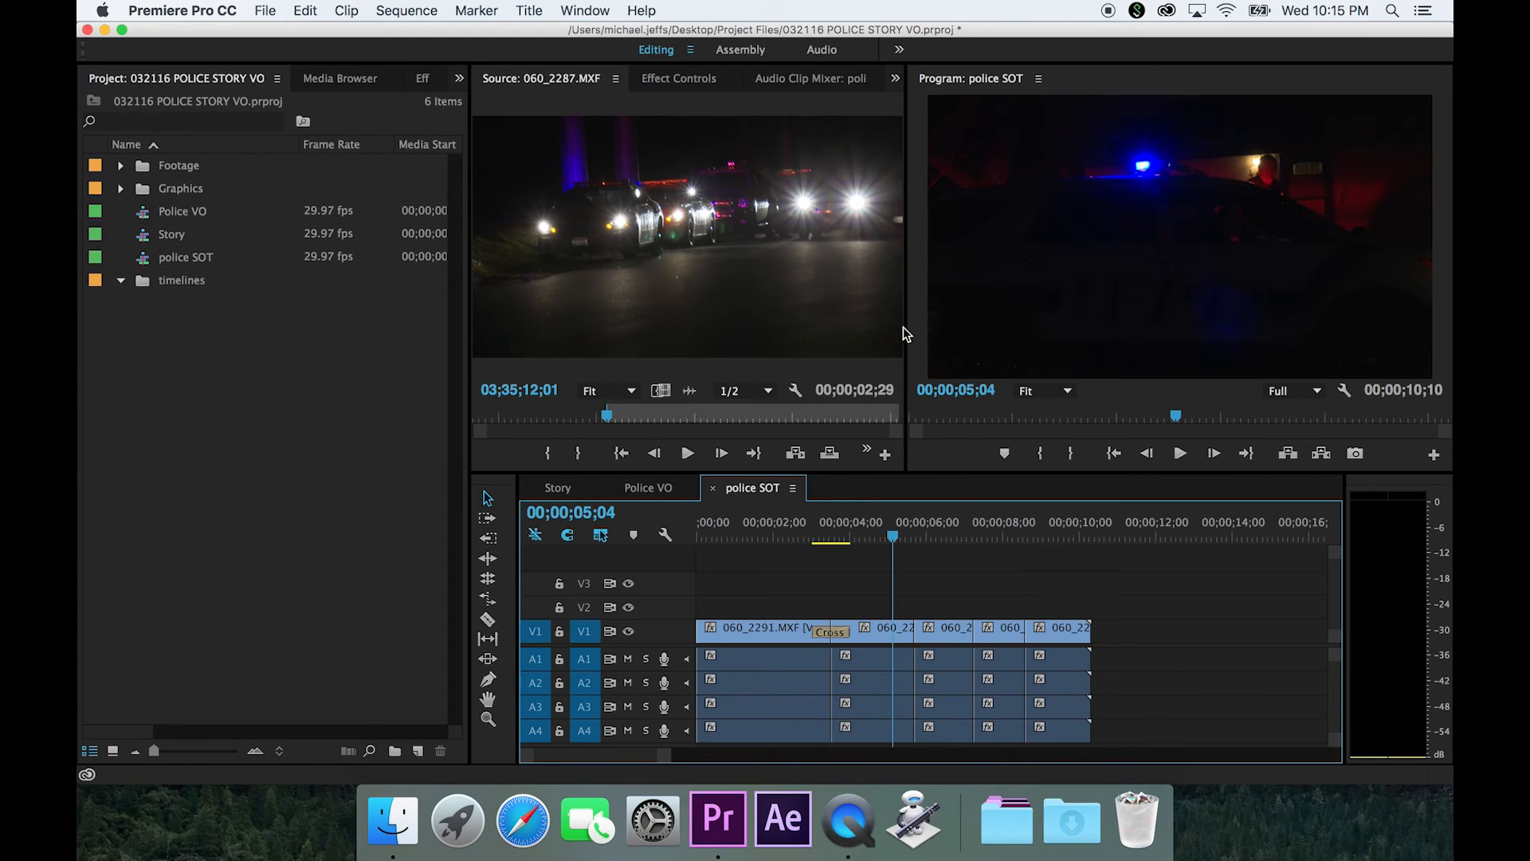
Step: Resize the workspace areas by widening the Project and source monitor panels and making the monitors slightly taller than the timeline split
mouse_move(470, 336)
left_mouse_down()
mouse_move(237, 346)
mouse_move(488, 347)
left_mouse_up()
mouse_move(671, 477)
left_mouse_down()
mouse_move(678, 281)
mouse_move(680, 495)
mouse_move(681, 482)
left_mouse_up()
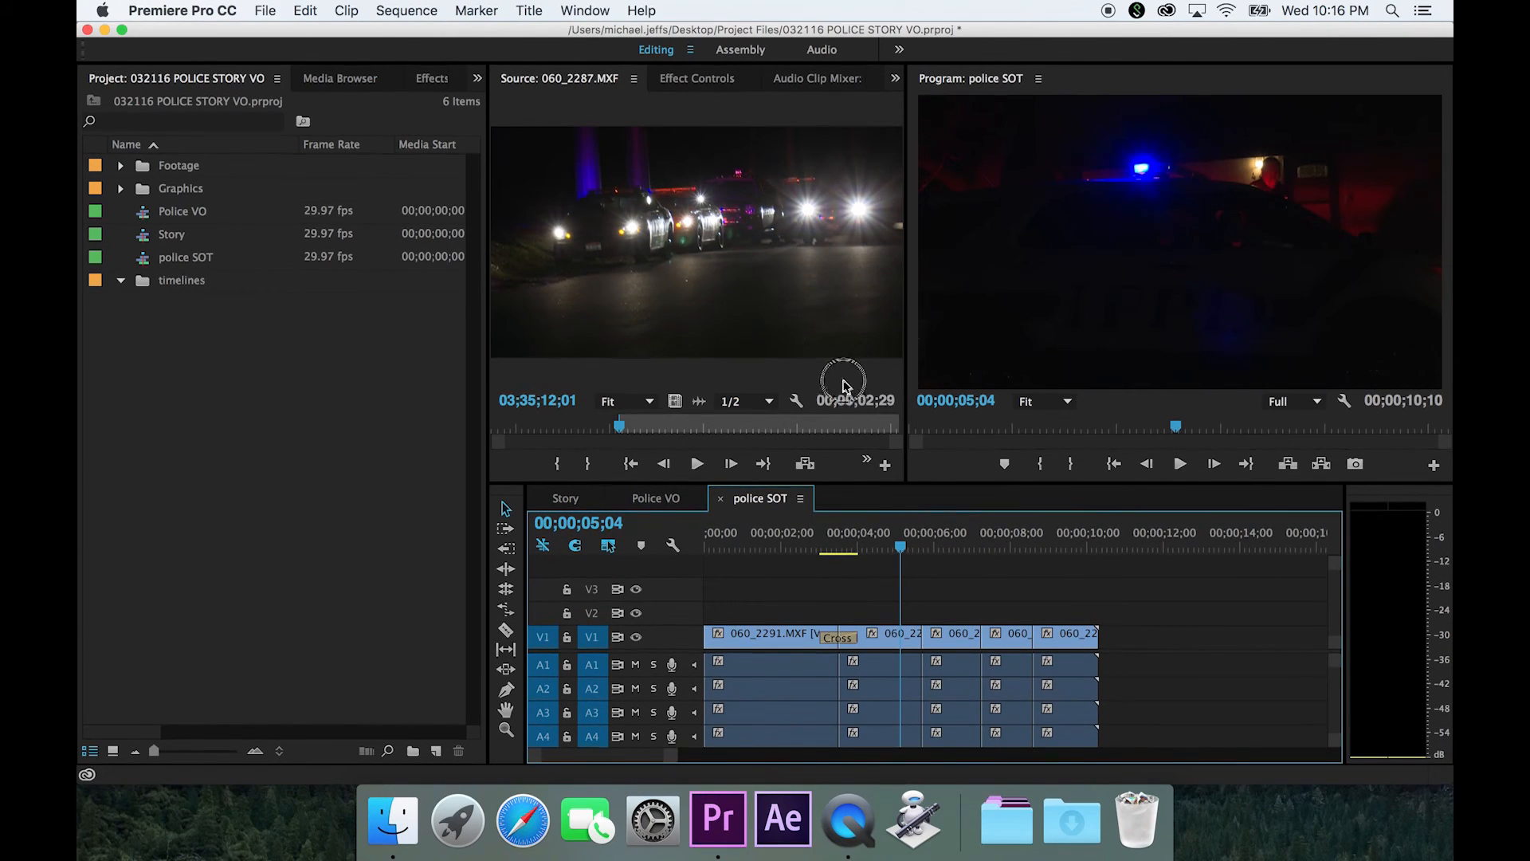
left_click_drag(907, 368, 1049, 356)
Step: Dock the Project panel among the open sequences in the timeline area, and return it to its original group ahead of the Media Browser
left_click(224, 87)
left_click_drag(224, 86, 829, 504)
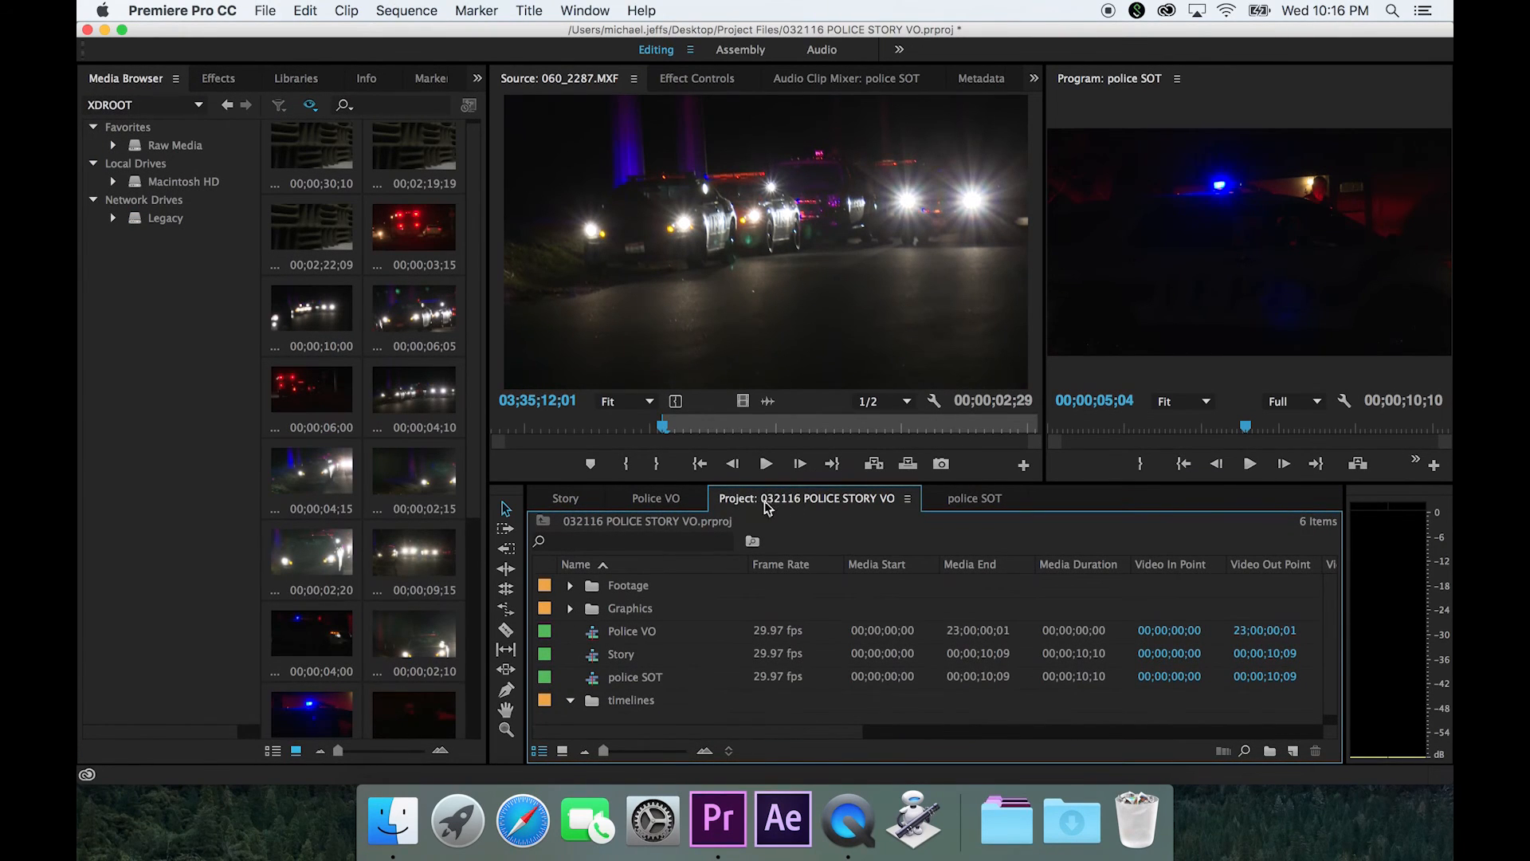
left_click(946, 504)
left_click(815, 507)
left_click_drag(827, 500, 151, 85)
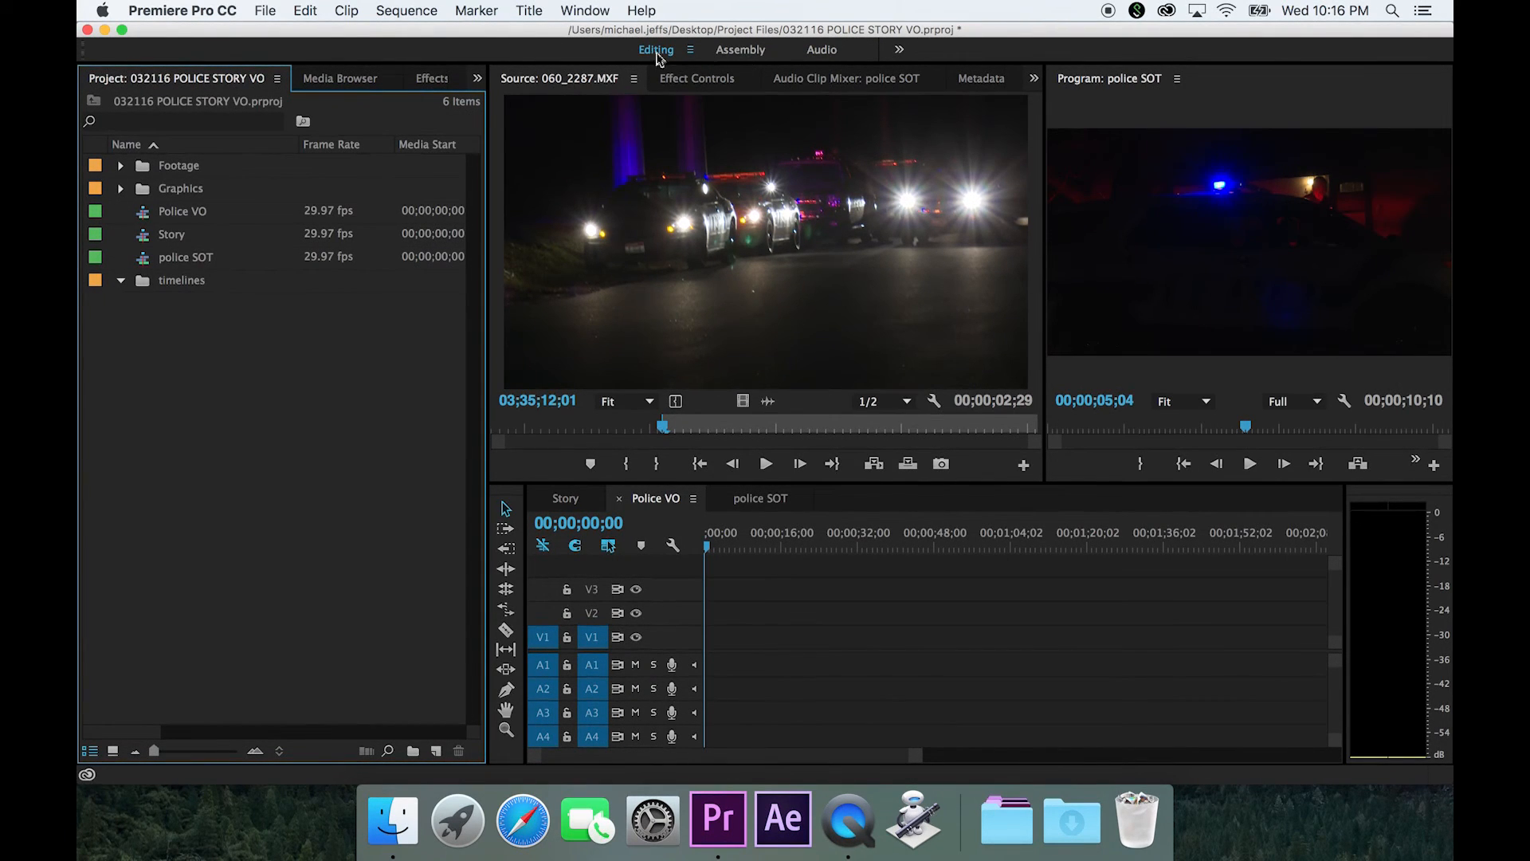
Step: Look through the Assembly, Audio and metadata logging workspaces, and return to the Editing workspace
left_click(741, 50)
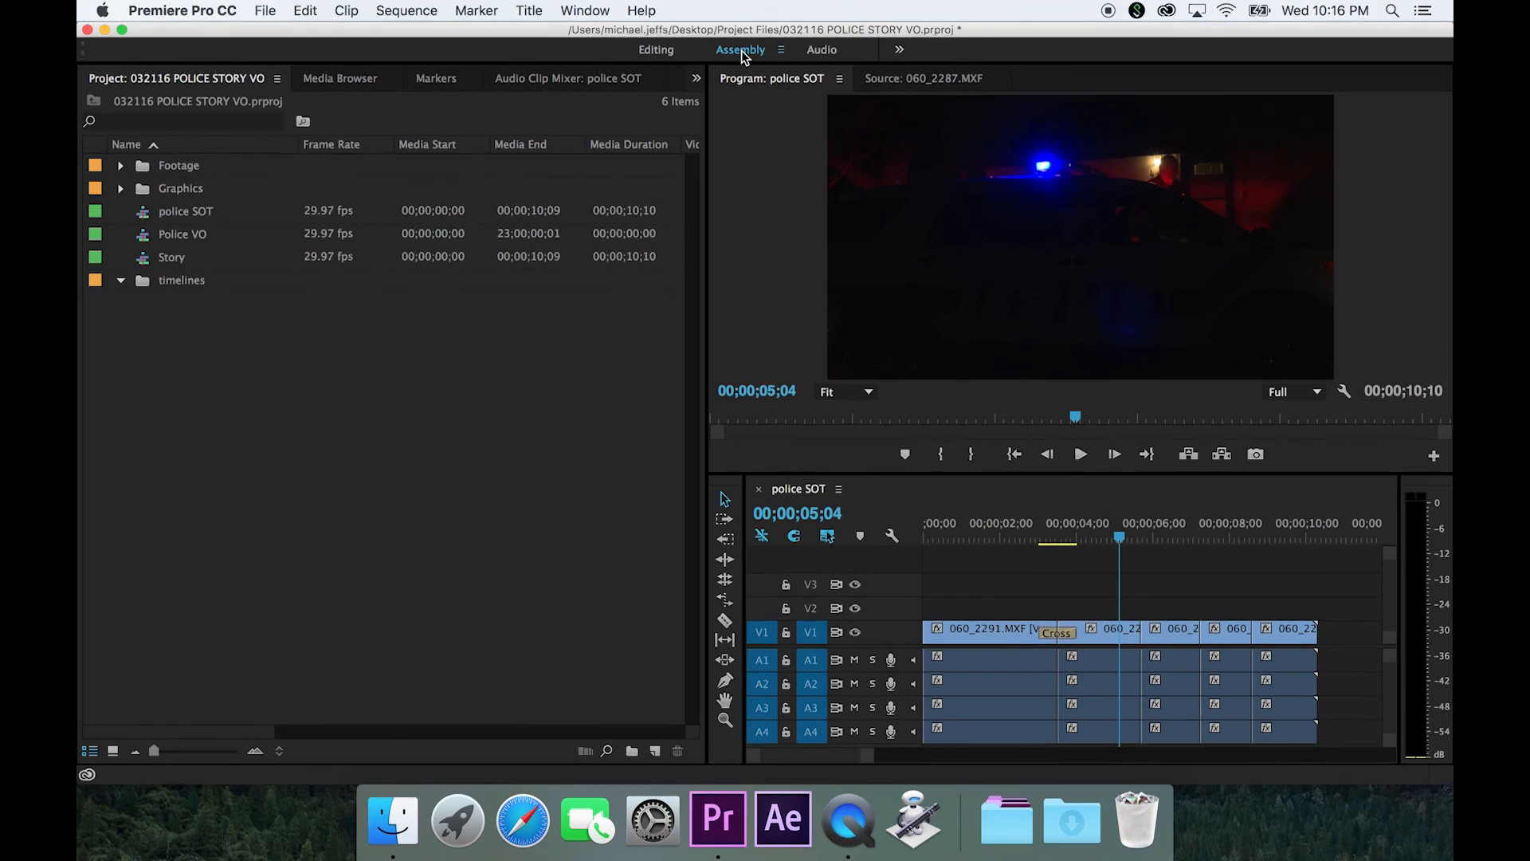
left_click(823, 49)
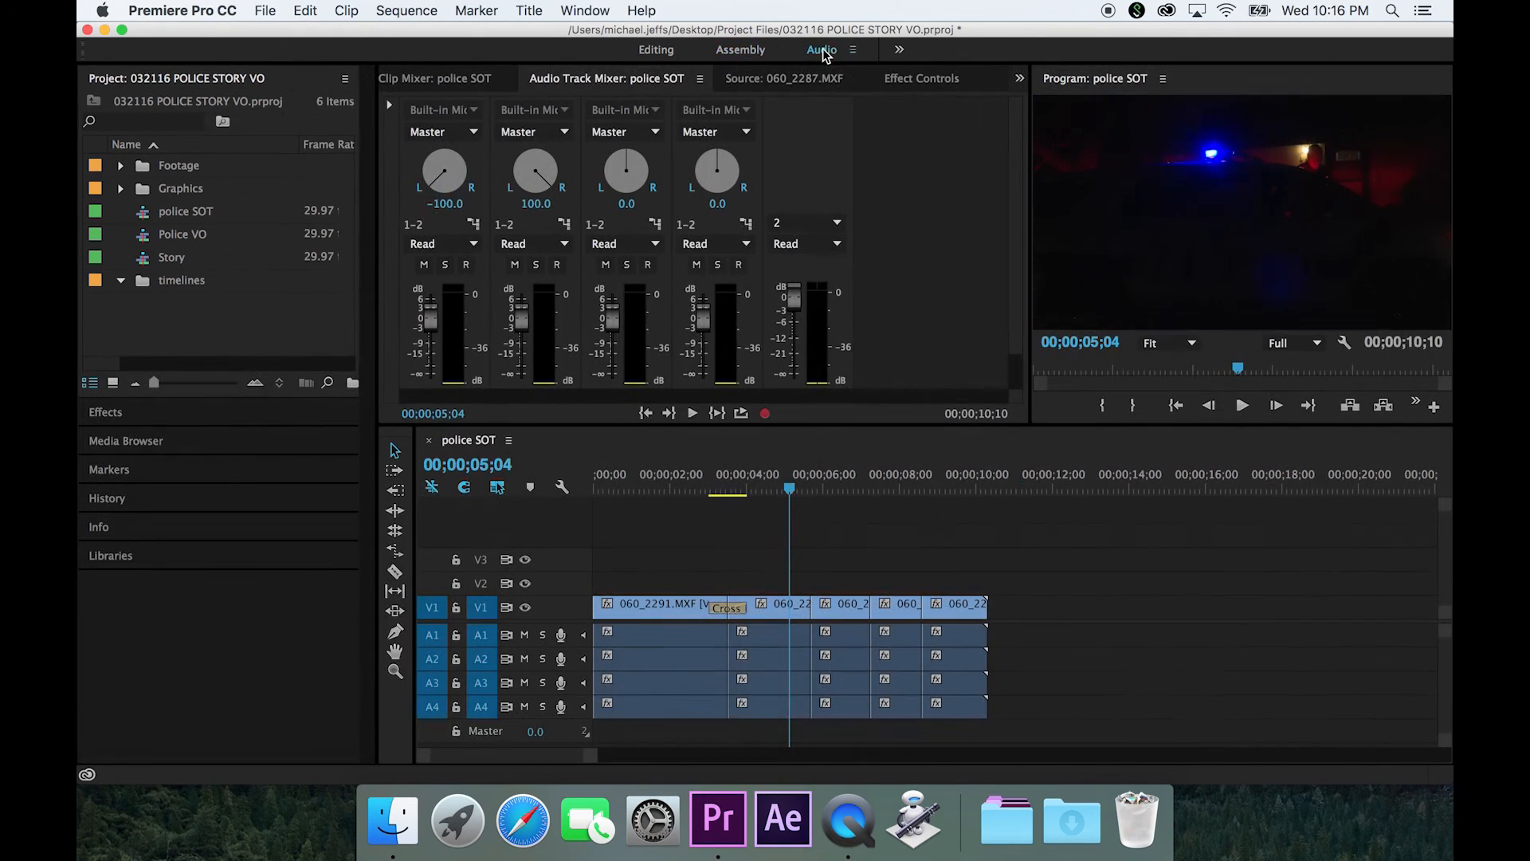
left_click(901, 50)
left_click(913, 66)
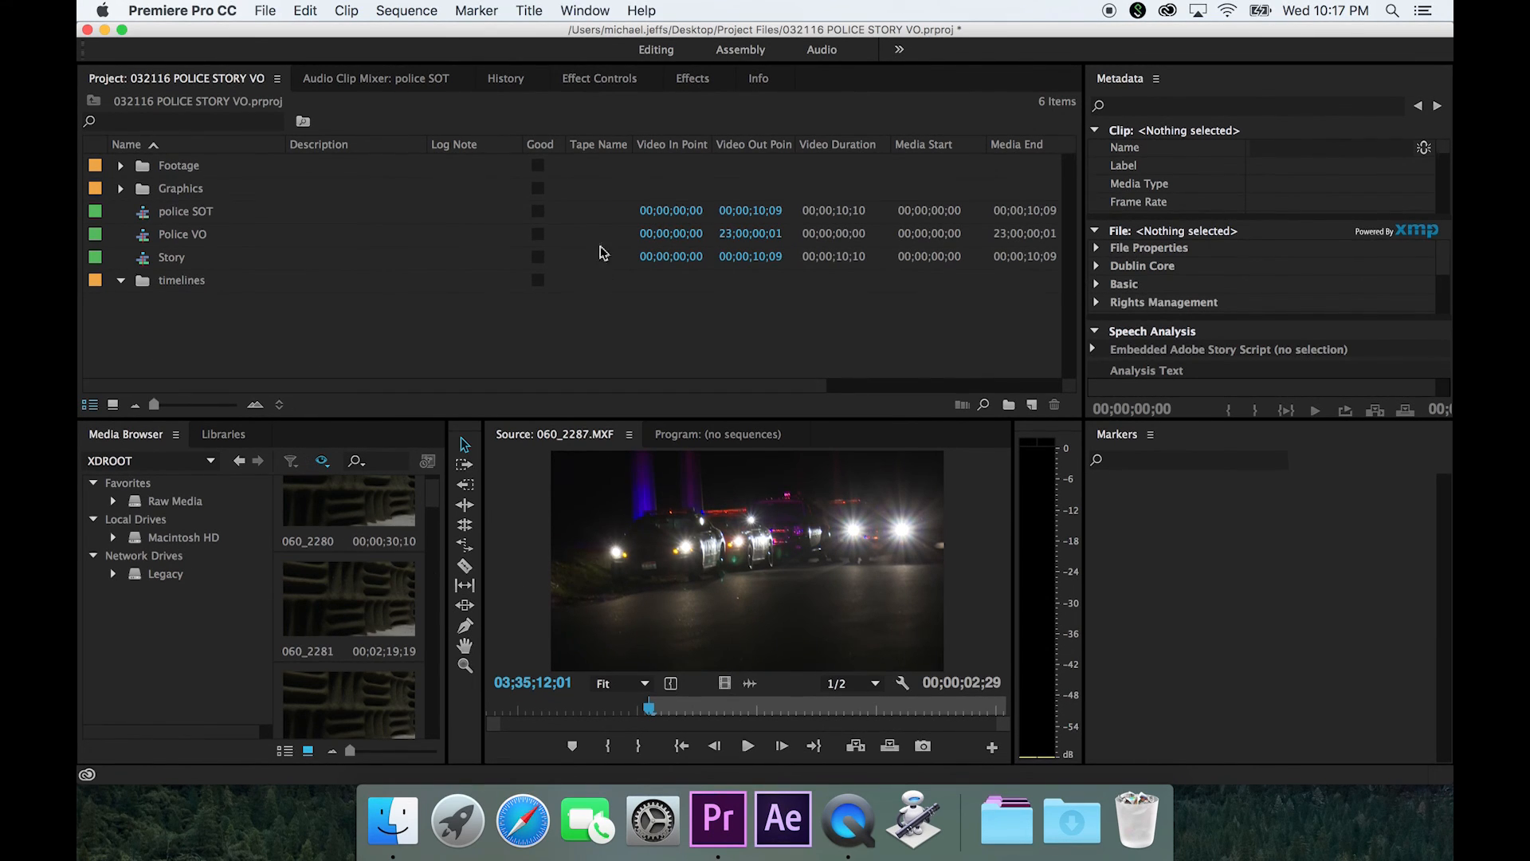
left_click(657, 50)
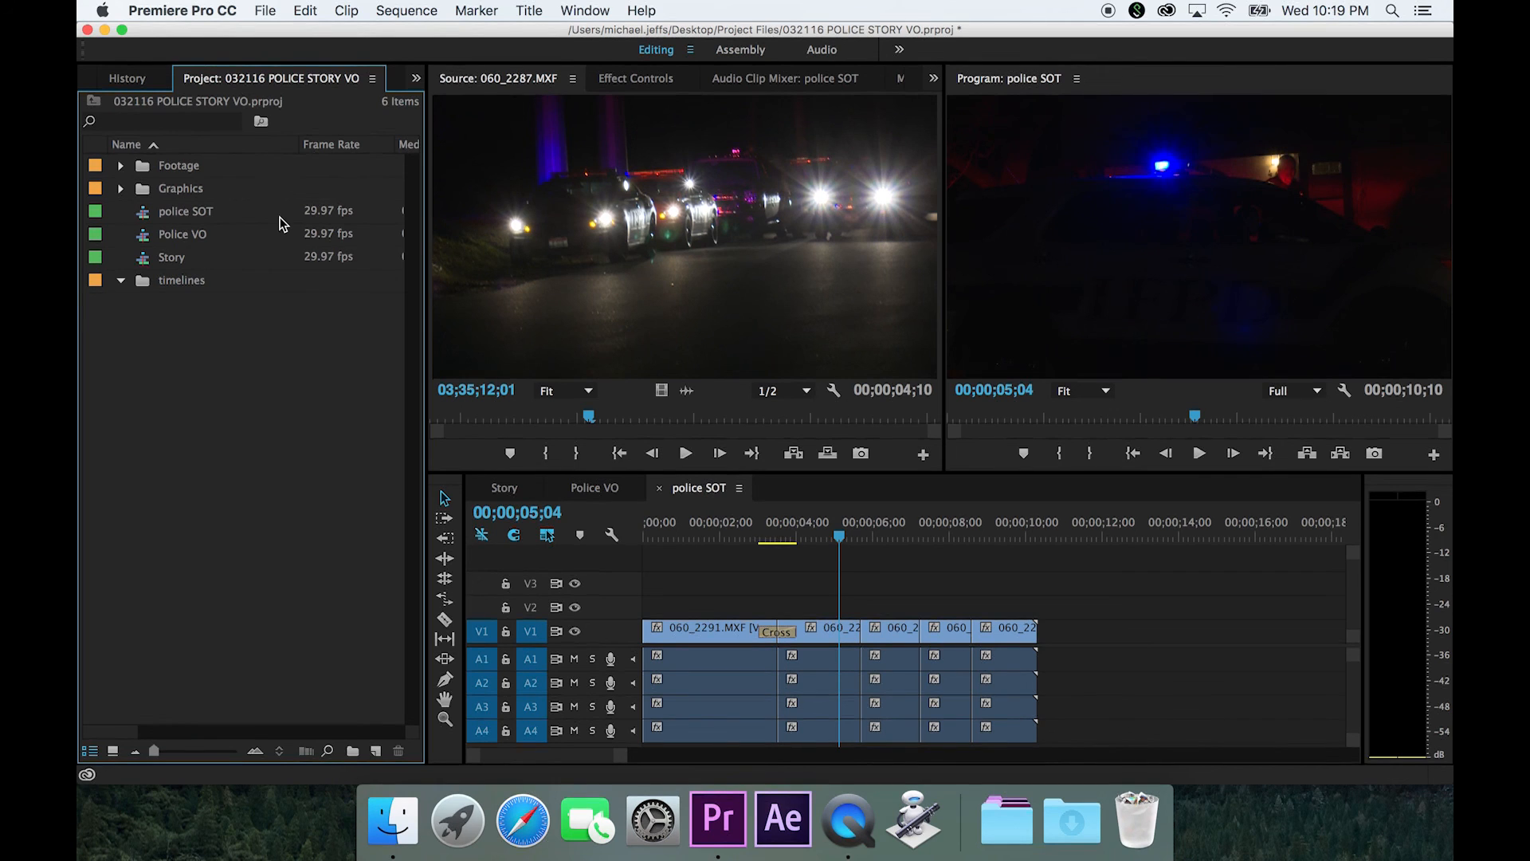
Step: Detach the Project panel from its group into a floating window and close it
left_click_drag(294, 76, 267, 754)
left_click_drag(339, 793, 333, 124)
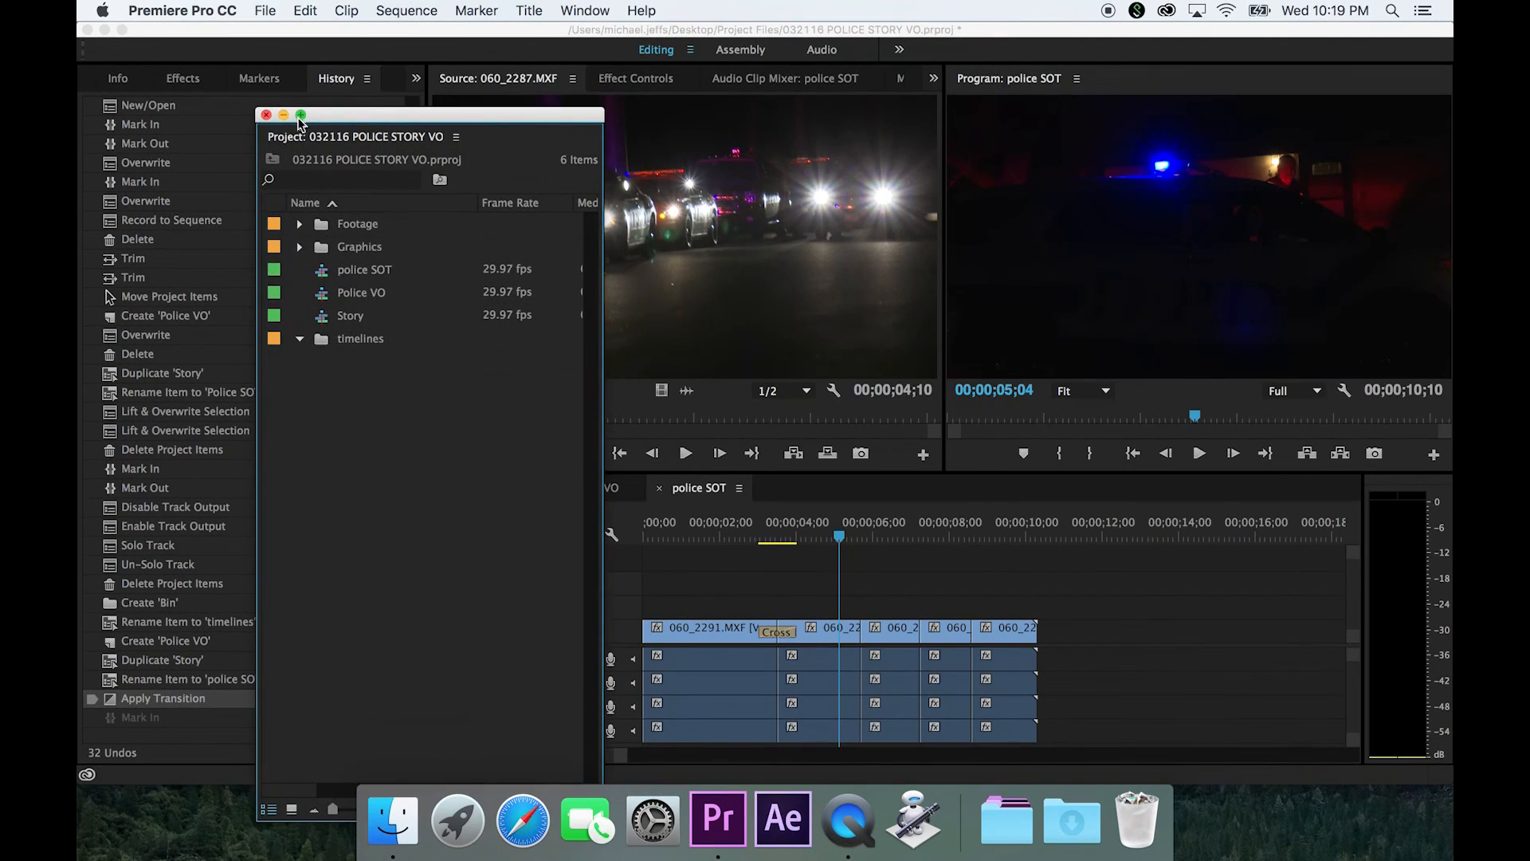
left_click(266, 115)
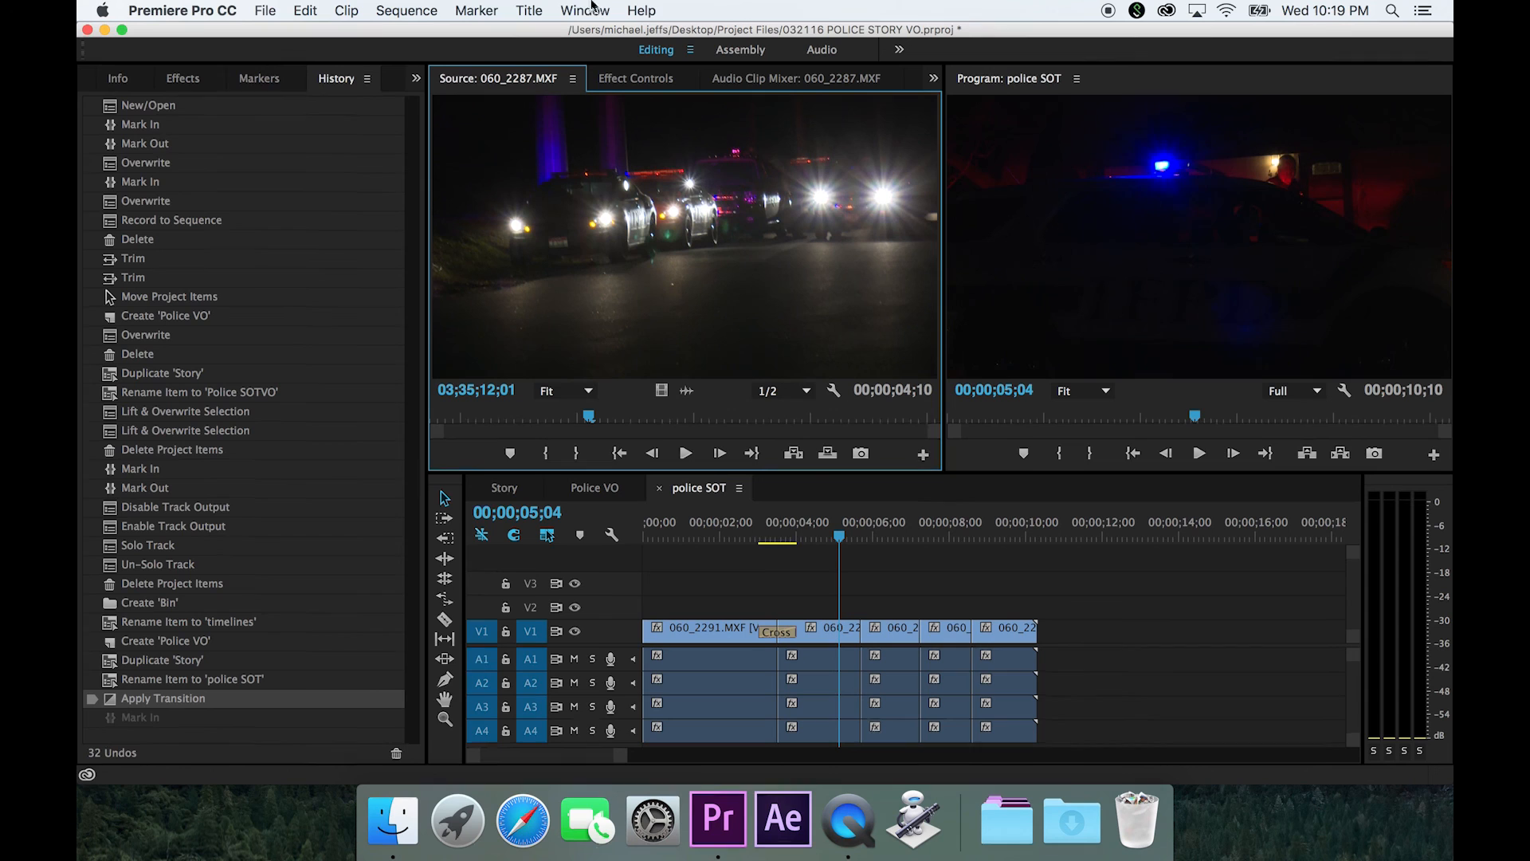
Step: Look for the Project panel among the docked panels, reopen it, and dock it as the first panel ahead of the Media Browser
left_click(256, 80)
left_click(190, 80)
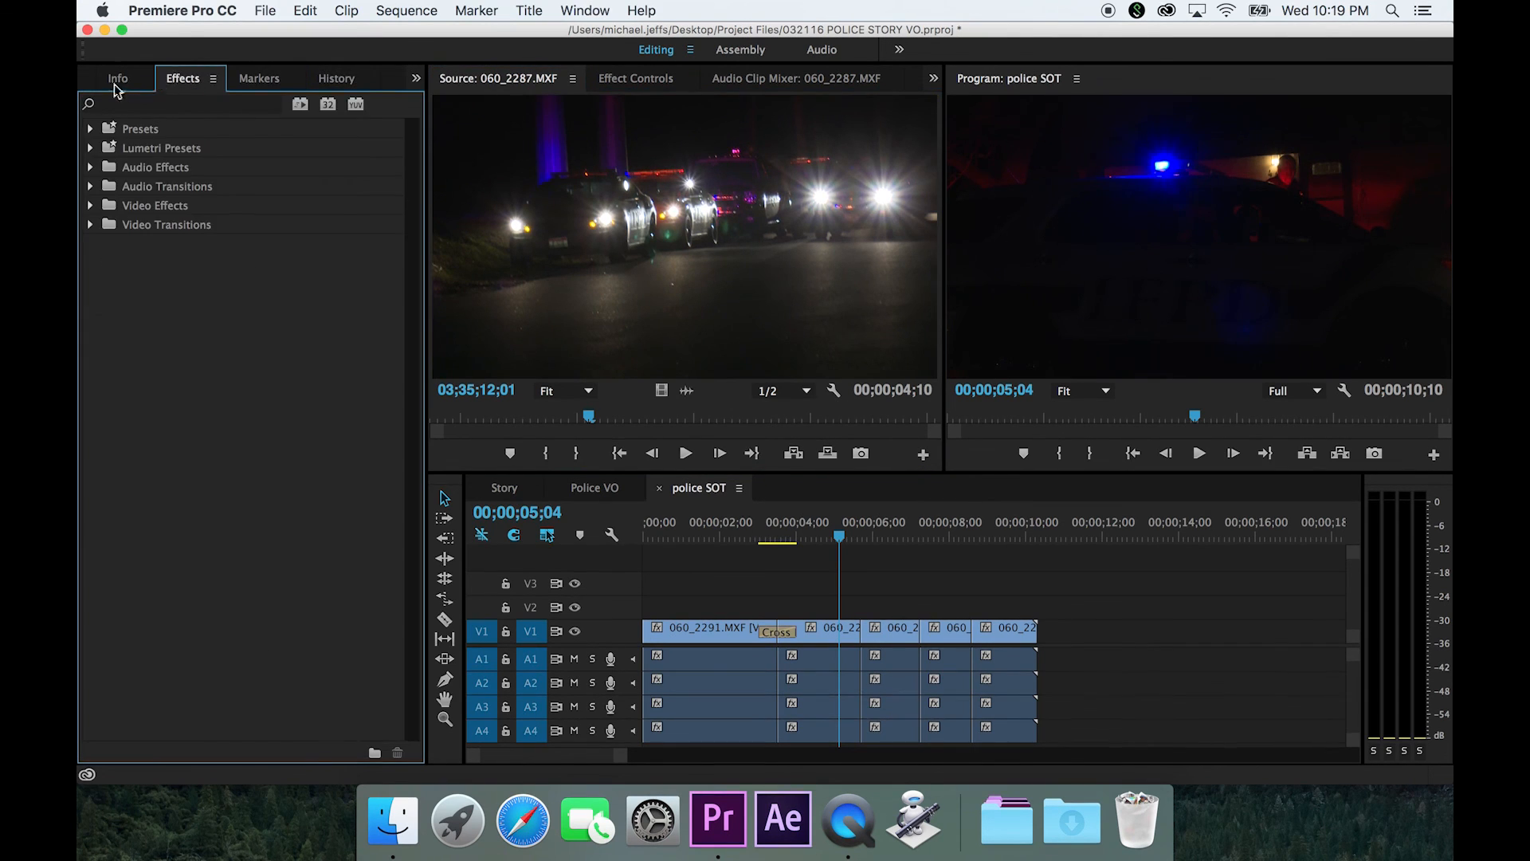
left_click(84, 81)
left_click(120, 80)
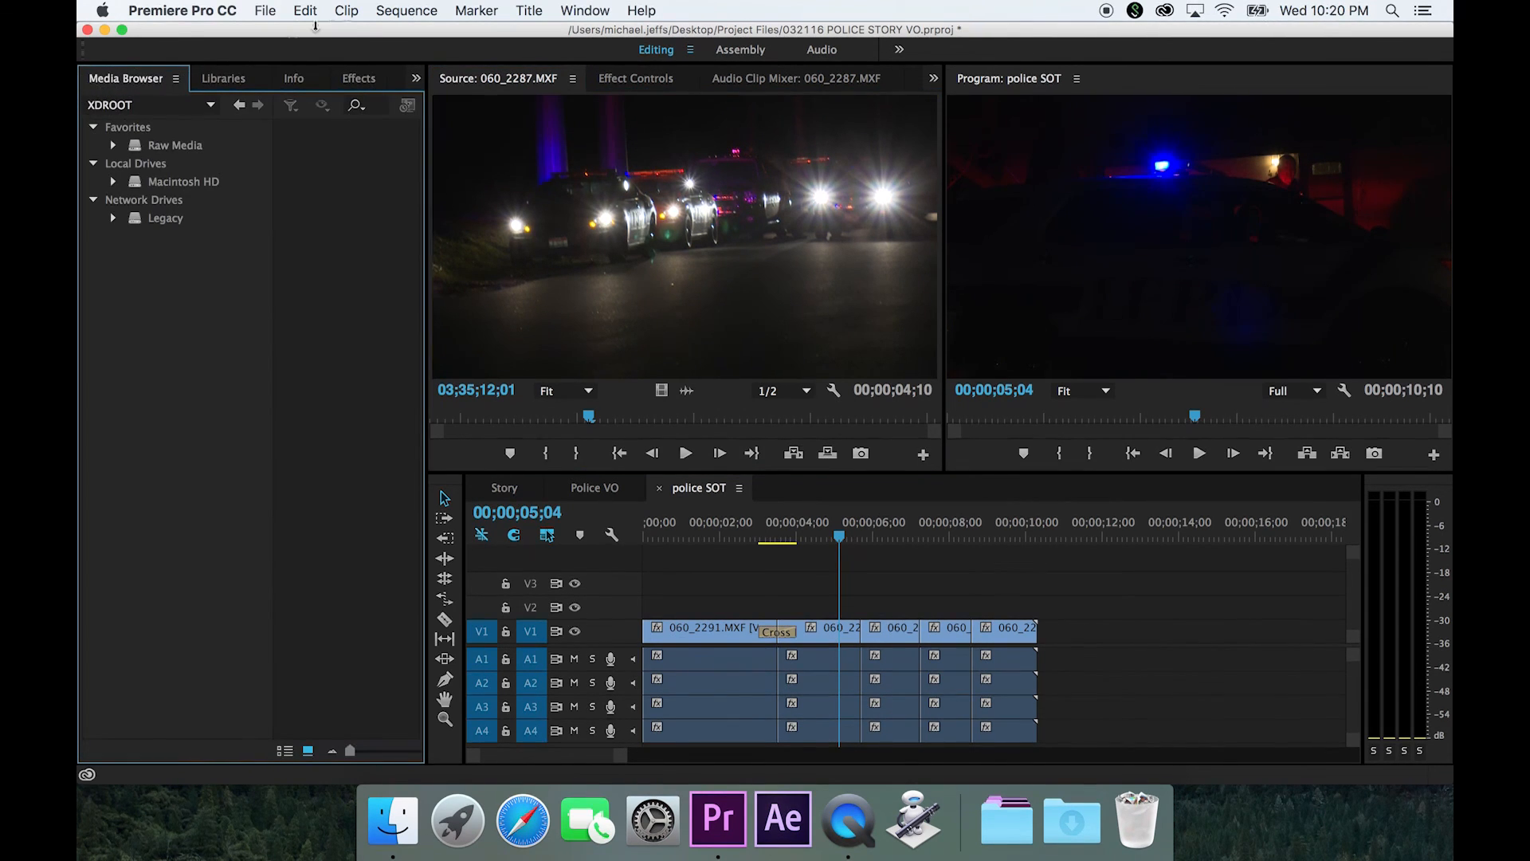
left_click(586, 12)
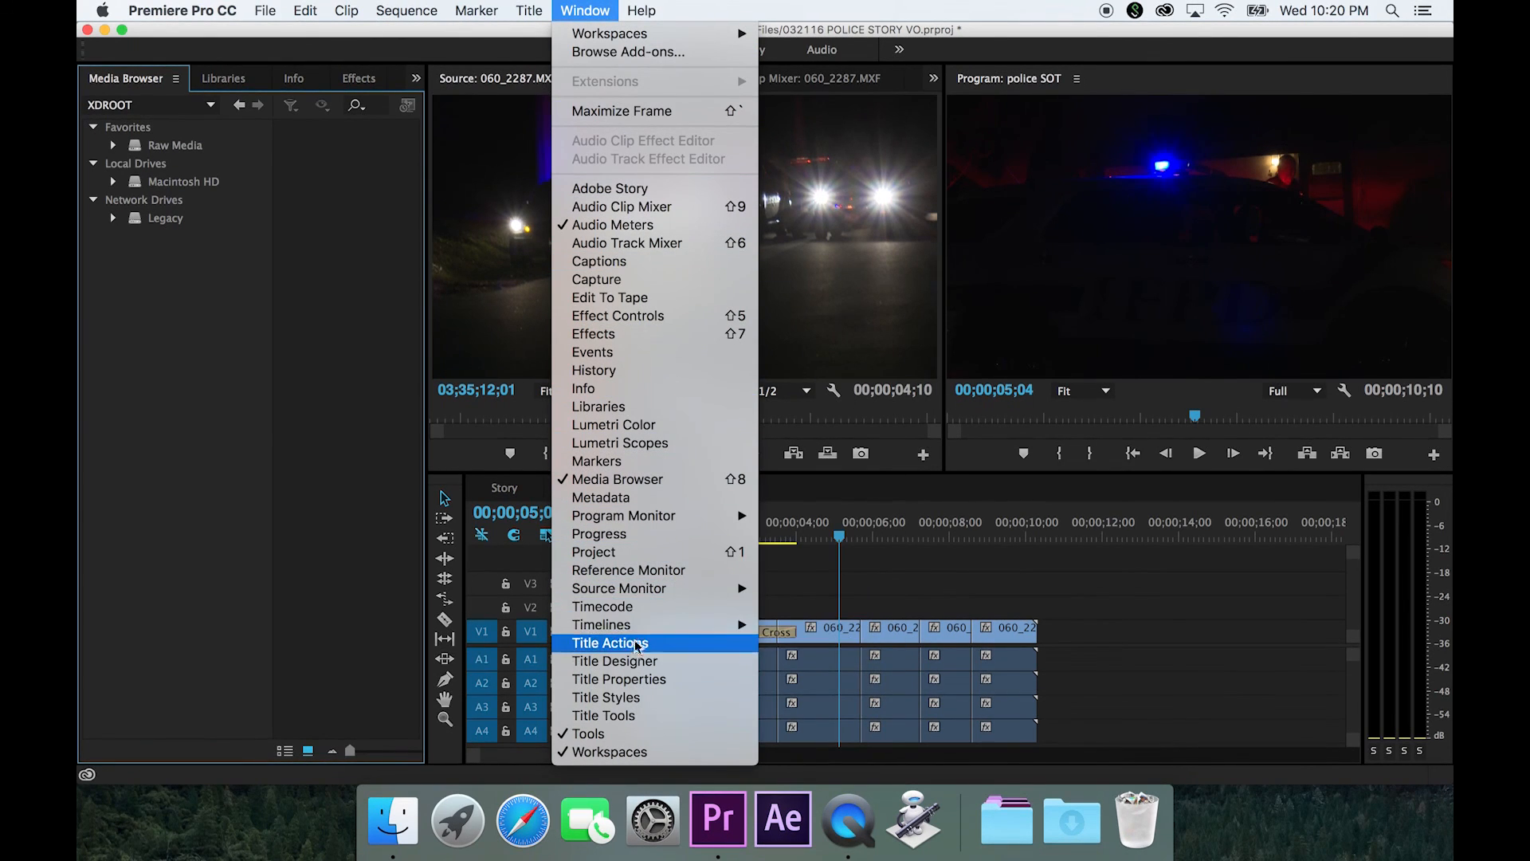
left_click(625, 553)
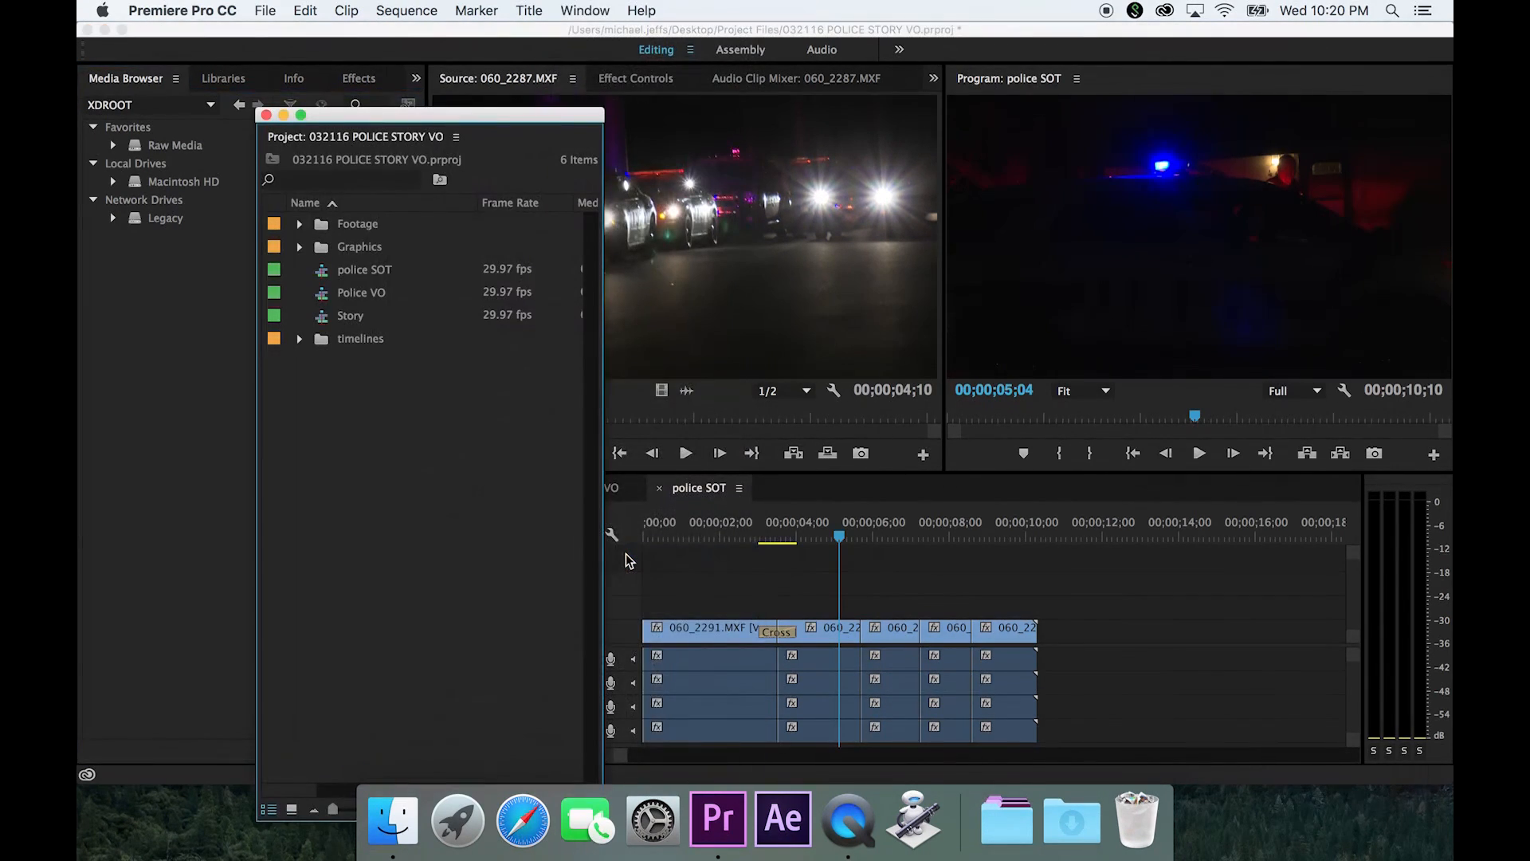
left_click(385, 139)
left_click_drag(385, 139, 141, 84)
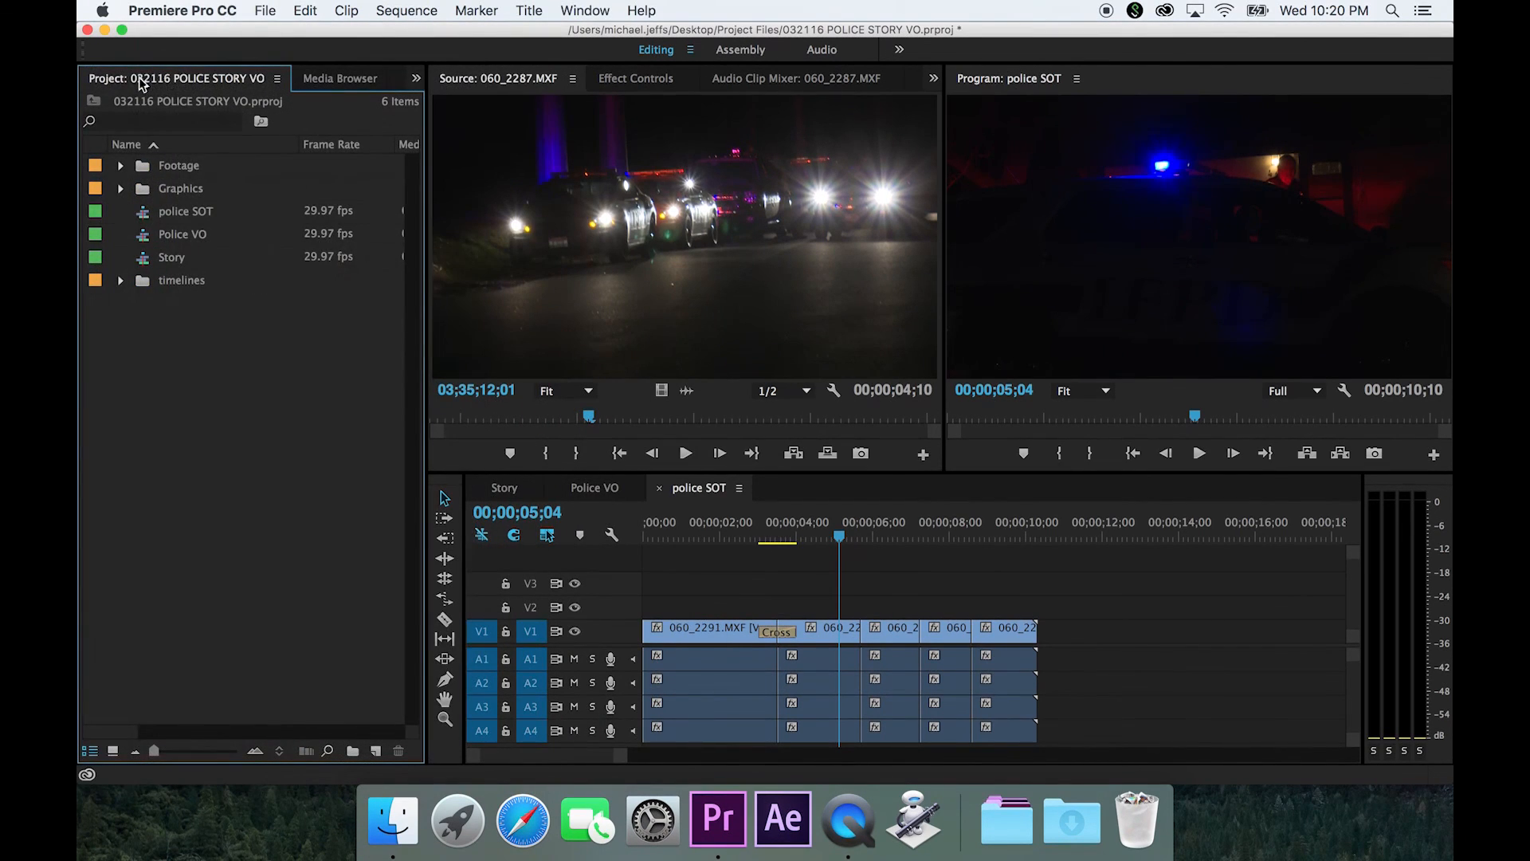